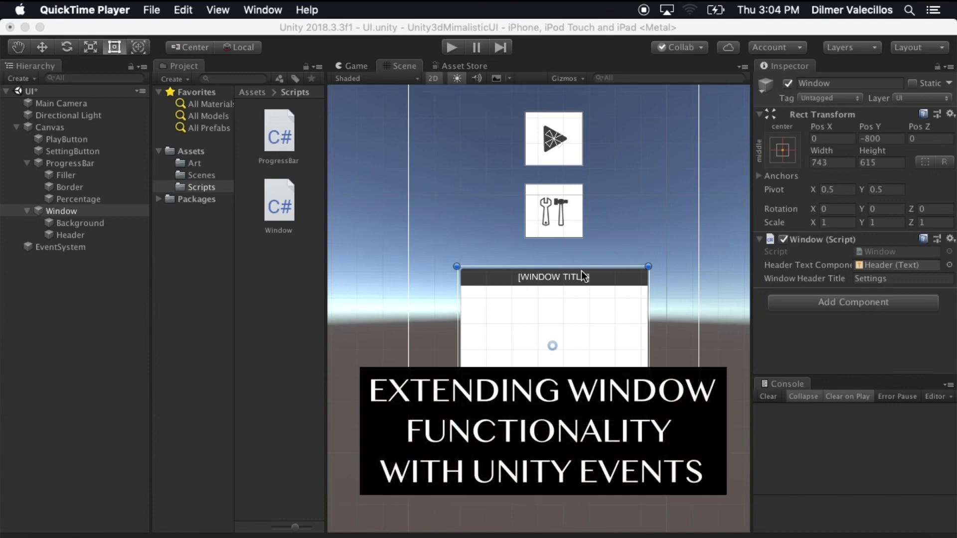
Step: In Unity, add a UI Button as a child of the Window object
{"action": "left_click", "coordinate": [588, 302]}
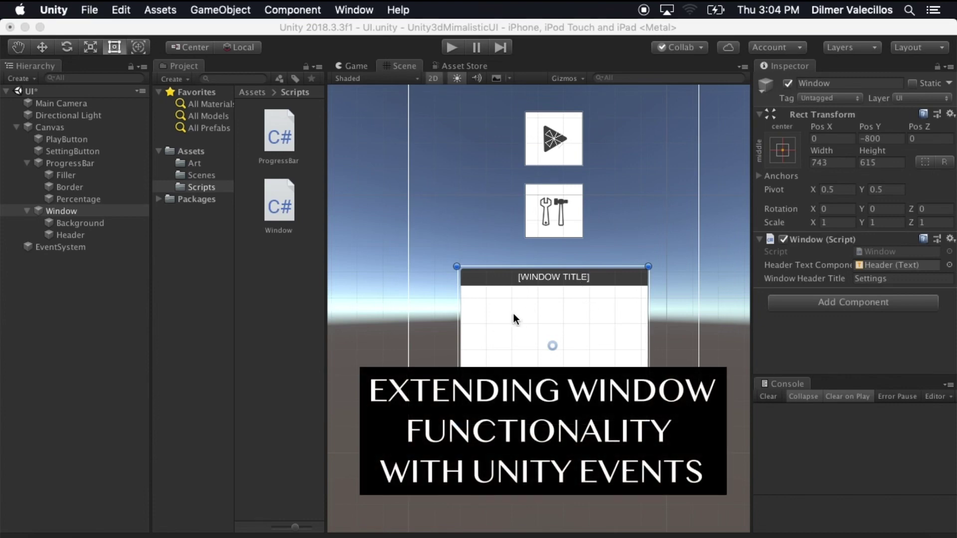
{"action": "scroll", "coordinate": [563, 288], "scroll_direction": "up", "scroll_amount": 5}
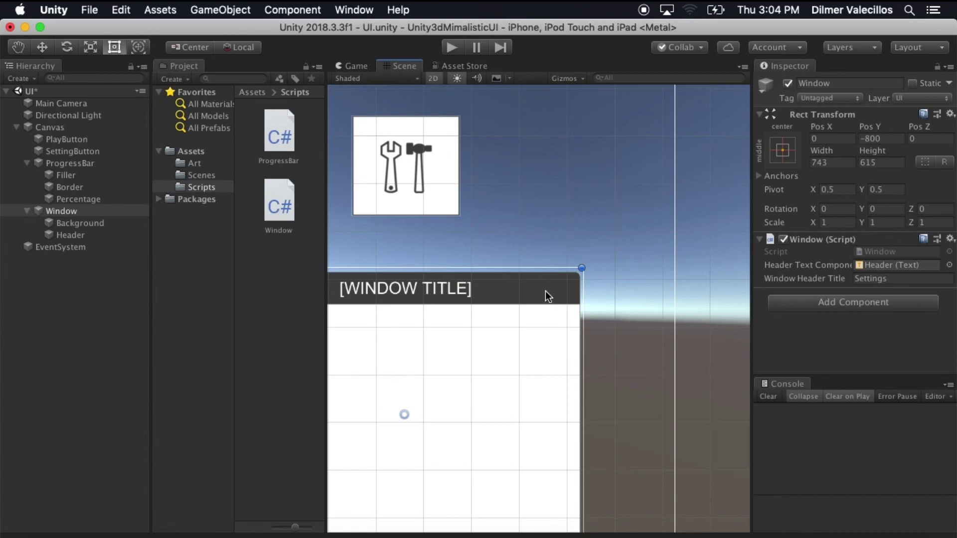
{"action": "right_click", "coordinate": [88, 212]}
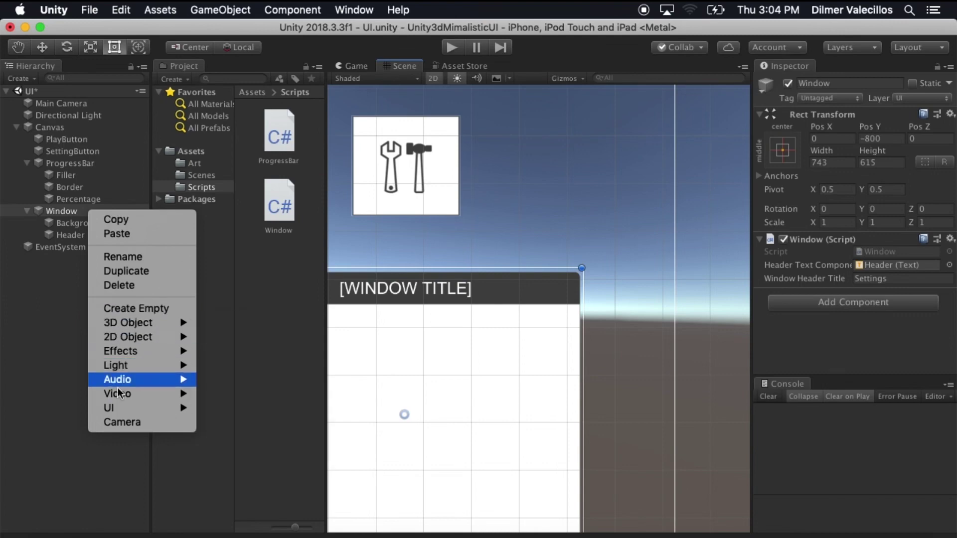
{"action": "mouse_move", "coordinate": [115, 406]}
{"action": "left_click", "coordinate": [286, 380]}
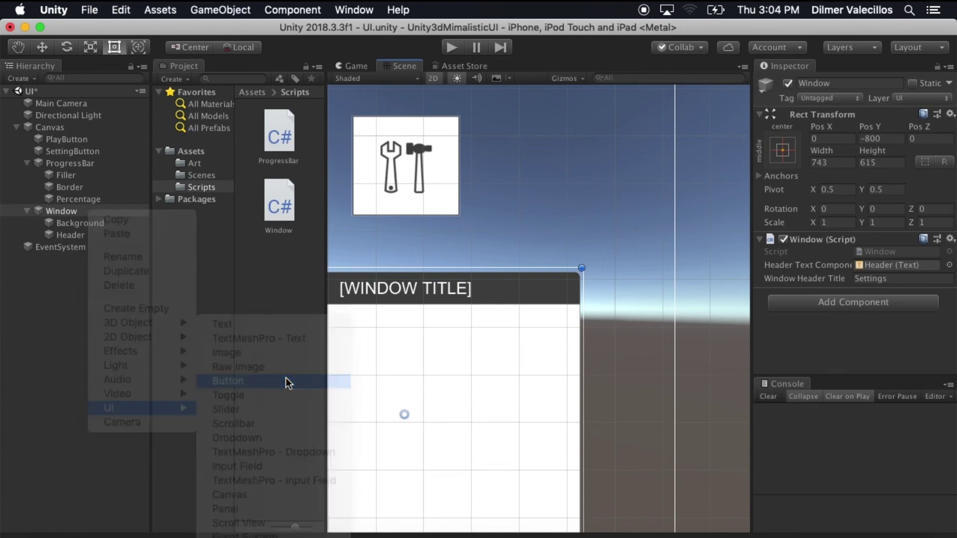
{"action": "scroll", "coordinate": [524, 384], "scroll_direction": "down", "scroll_amount": 1}
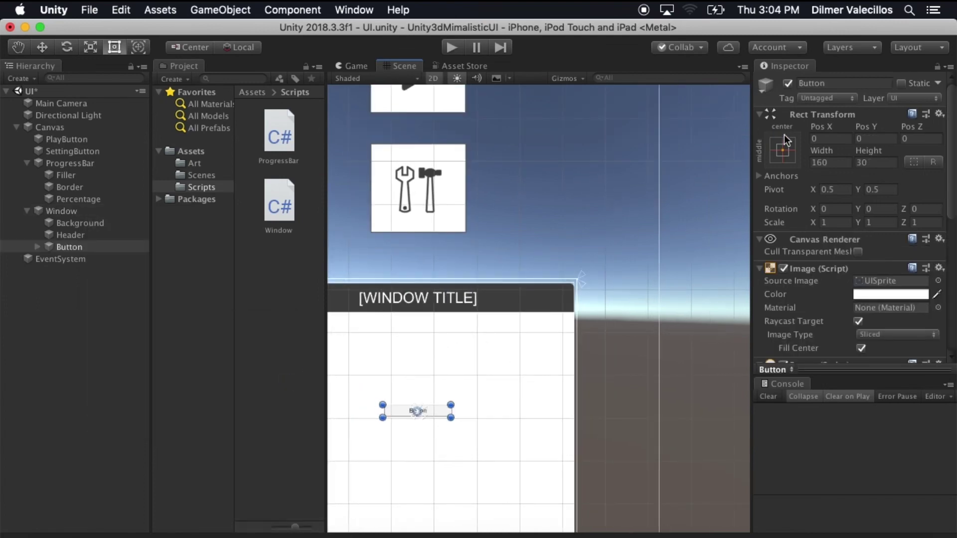
Step: Anchor the button to the top-right at Pos X 0, Pos Y 0, then switch to Photoshop
{"action": "left_click", "coordinate": [784, 147]}
{"action": "left_click", "coordinate": [897, 269]}
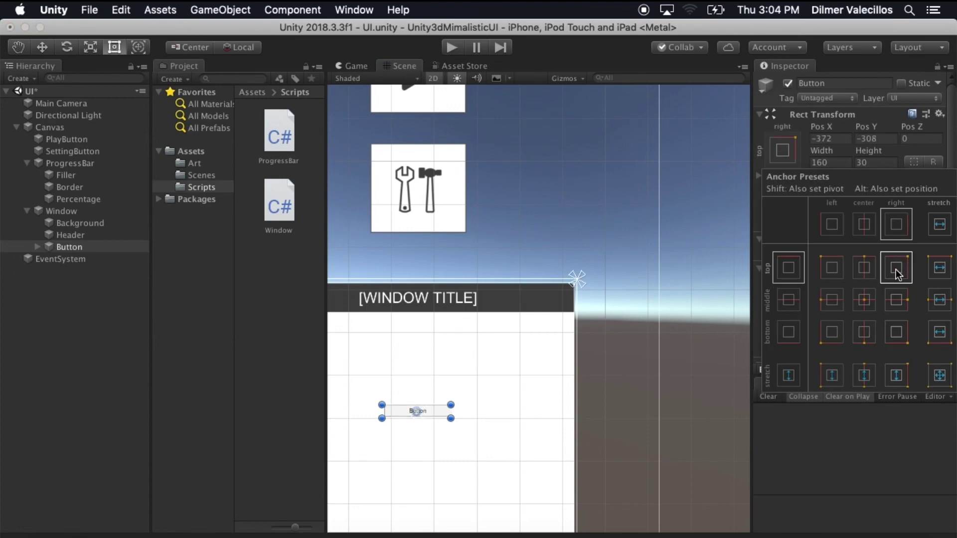
{"action": "left_click", "coordinate": [829, 139]}
{"action": "type", "text": "0"}
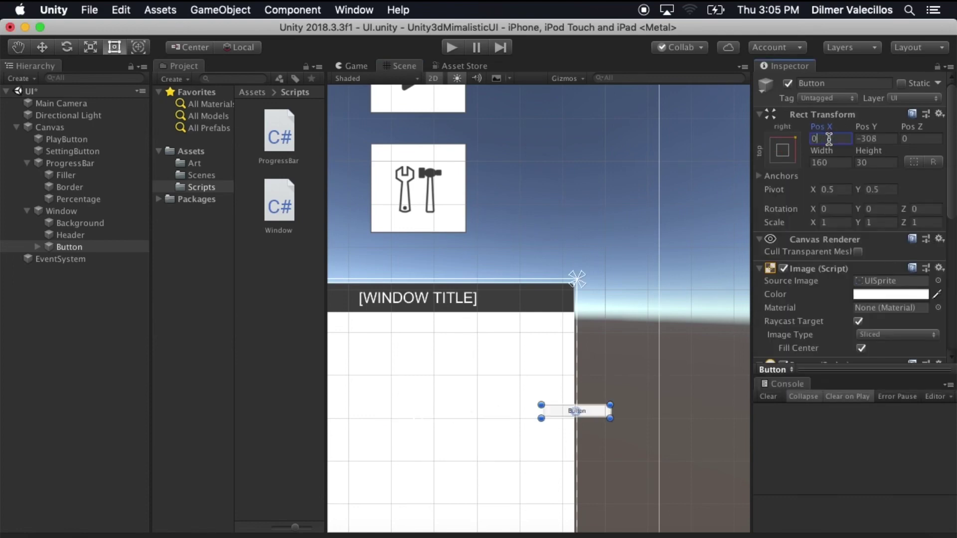
{"action": "key", "text": "Tab"}
{"action": "type", "text": "0"}
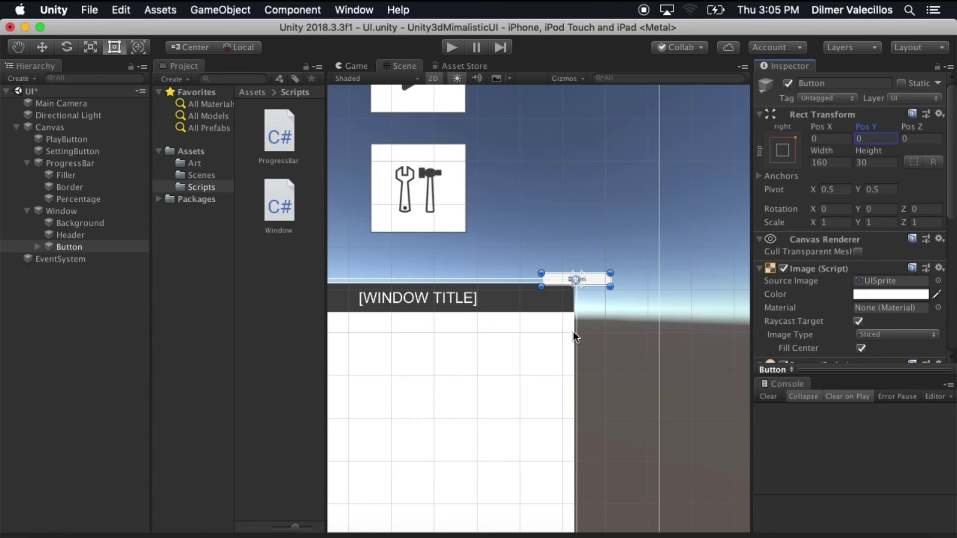
{"action": "key", "text": "super+Tab"}
{"action": "key", "text": "Tab"}
{"action": "key", "text": "Tab"}
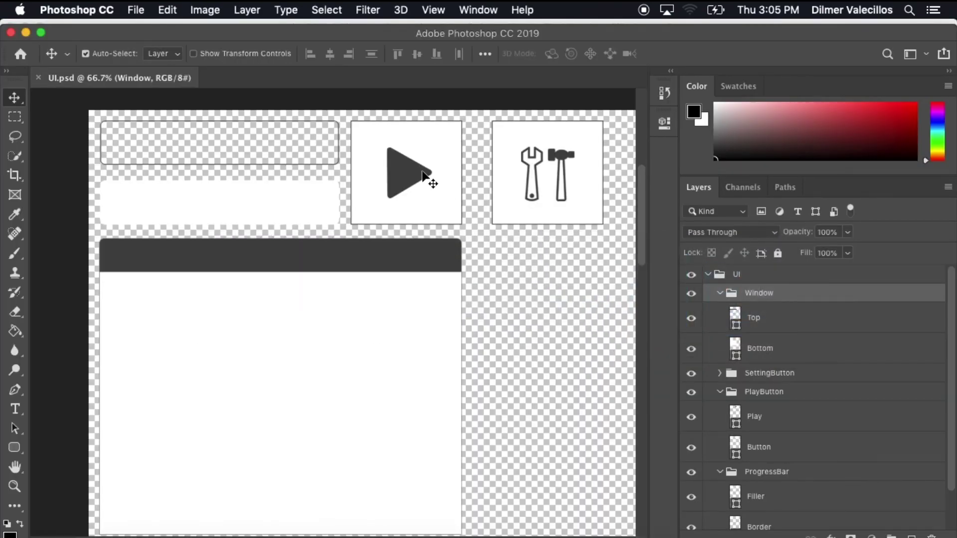
Step: Collapse the groups and duplicate the PlayButton group, naming the copy 'CloseButton'
{"action": "left_click", "coordinate": [421, 187]}
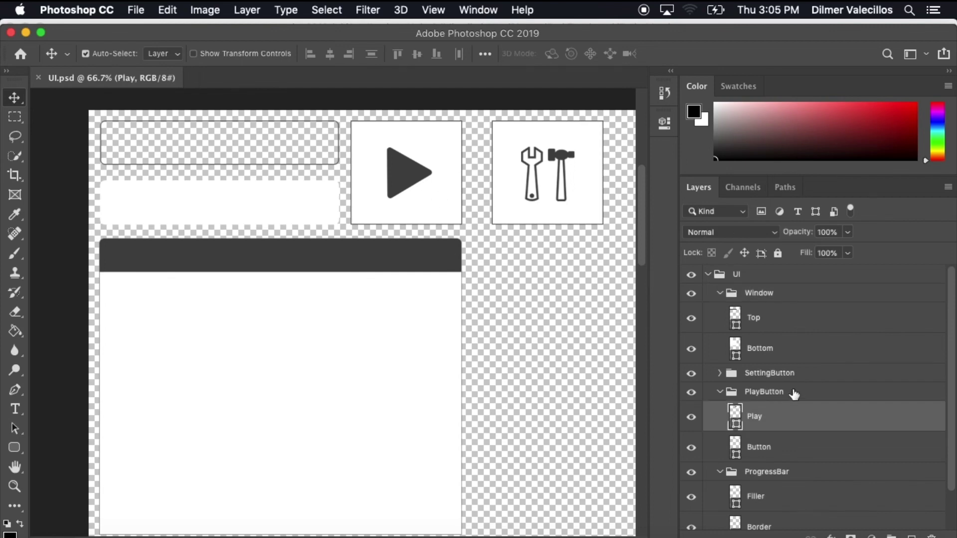
{"action": "left_click", "coordinate": [757, 392]}
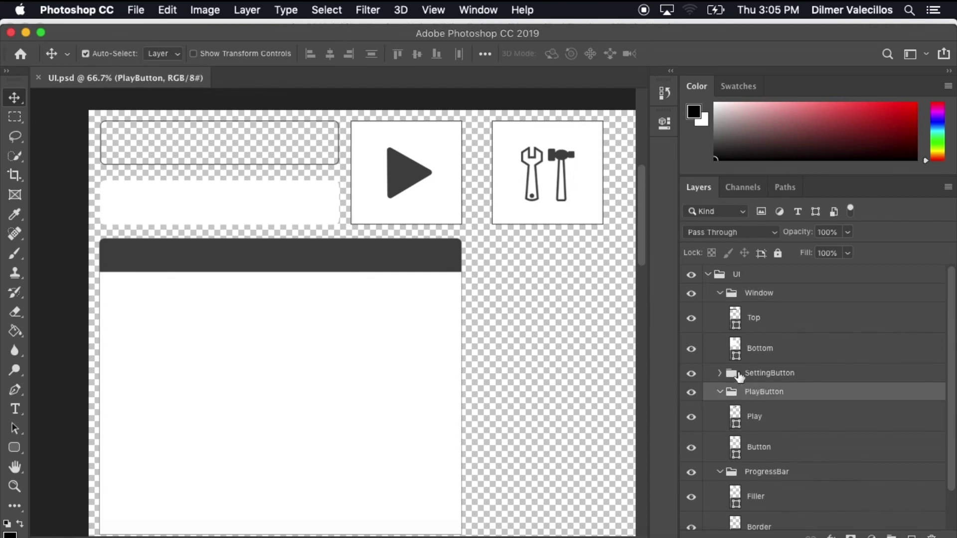
{"action": "left_click", "coordinate": [719, 392]}
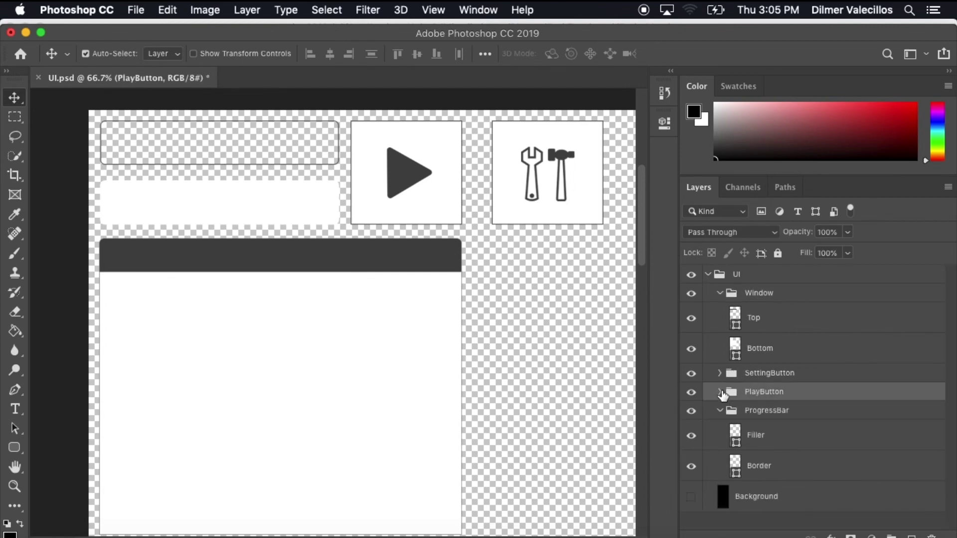
{"action": "left_click", "coordinate": [720, 410]}
{"action": "left_click_drag", "start_coordinate": [772, 395], "coordinate": [911, 535]}
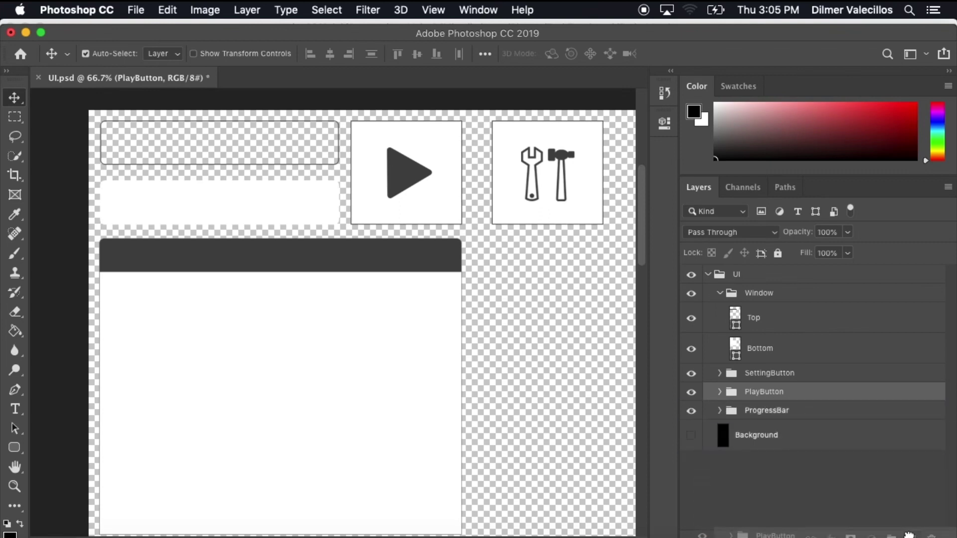
{"action": "double_click", "coordinate": [769, 387]}
{"action": "type", "text": "CloseButton"}
{"action": "key", "text": "Return"}
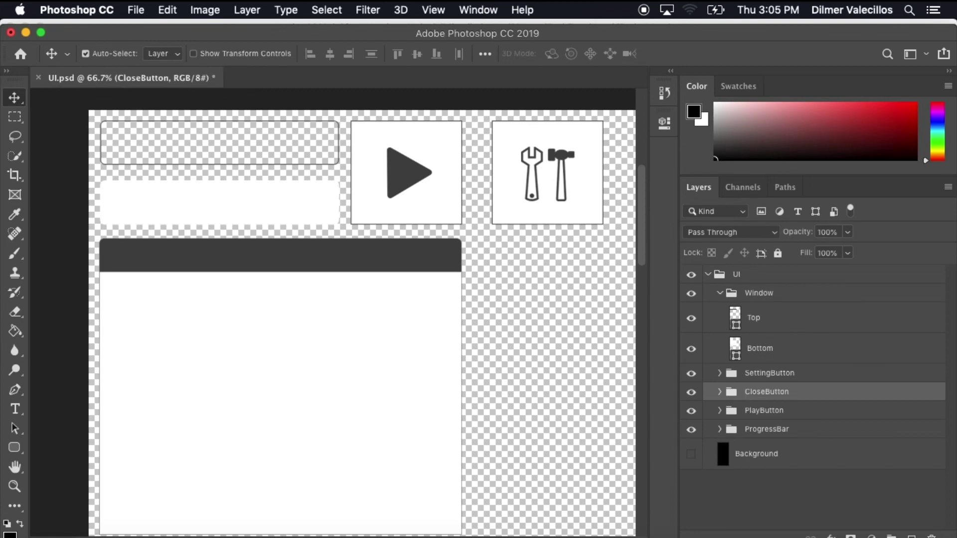
Step: Try dragging parts of the copy on the canvas, undoing each attempt
{"action": "left_click_drag", "start_coordinate": [402, 163], "coordinate": [504, 306]}
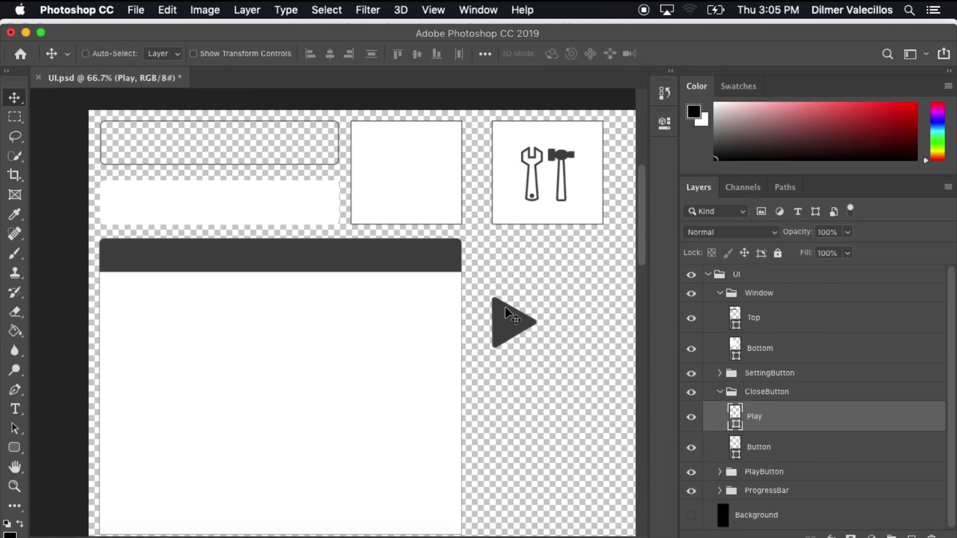
{"action": "key", "text": "super+z"}
{"action": "left_click_drag", "start_coordinate": [430, 196], "coordinate": [604, 341], "text": "shift"}
{"action": "key", "text": "super+z"}
{"action": "left_click_drag", "start_coordinate": [391, 300], "coordinate": [540, 301], "text": "shift"}
{"action": "key", "text": "super+z"}
{"action": "key", "text": "super+z"}
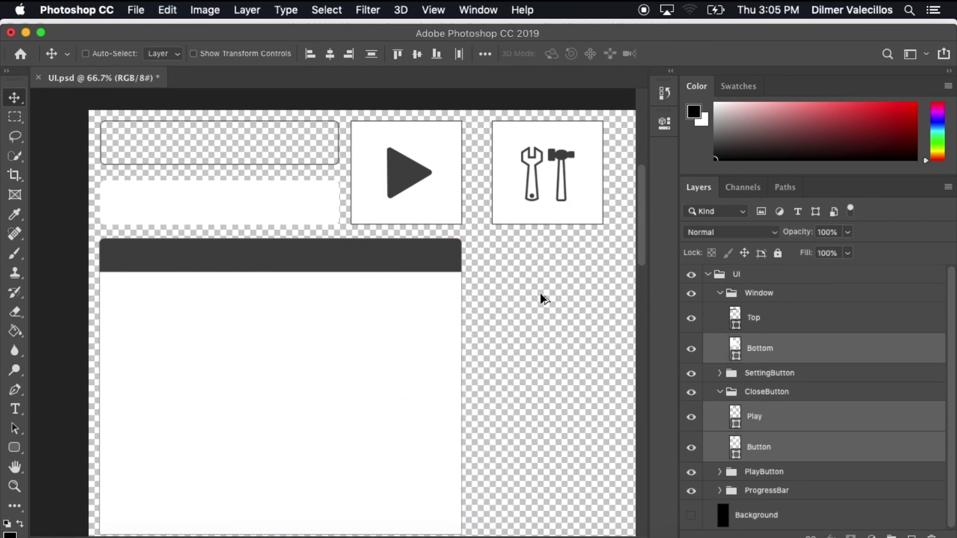
Step: With Auto-Select on, nudge the CloseButton group right and down below the tools box
{"action": "left_click", "coordinate": [744, 391]}
{"action": "key", "text": "shift+Right"}
{"action": "key", "text": "shift+Right"}
{"action": "key", "text": "shift+Right"}
{"action": "key", "text": "shift+Right"}
{"action": "key", "text": "shift+Right"}
{"action": "key", "text": "shift+Right"}
{"action": "key", "text": "shift+Right"}
{"action": "key", "text": "shift+Right"}
{"action": "key", "text": "shift+Right"}
{"action": "key", "text": "shift+Right"}
{"action": "key", "text": "shift+Right"}
{"action": "key", "text": "shift+Right"}
{"action": "key", "text": "shift+Right"}
{"action": "key", "text": "shift+Right"}
{"action": "key", "text": "shift+Right"}
{"action": "key", "text": "shift+Right"}
{"action": "key", "text": "shift+Right"}
{"action": "key", "text": "shift+Right"}
{"action": "key", "text": "shift+Right"}
{"action": "key", "text": "shift+Right"}
{"action": "key", "text": "shift+Right"}
{"action": "key", "text": "shift+Down"}
{"action": "key", "text": "shift+Down"}
{"action": "key", "text": "shift+Down"}
{"action": "key", "text": "shift+Down"}
{"action": "key", "text": "shift+Down"}
{"action": "key", "text": "shift+Down"}
{"action": "key", "text": "shift+Down"}
{"action": "key", "text": "shift+Down"}
{"action": "key", "text": "shift+Down"}
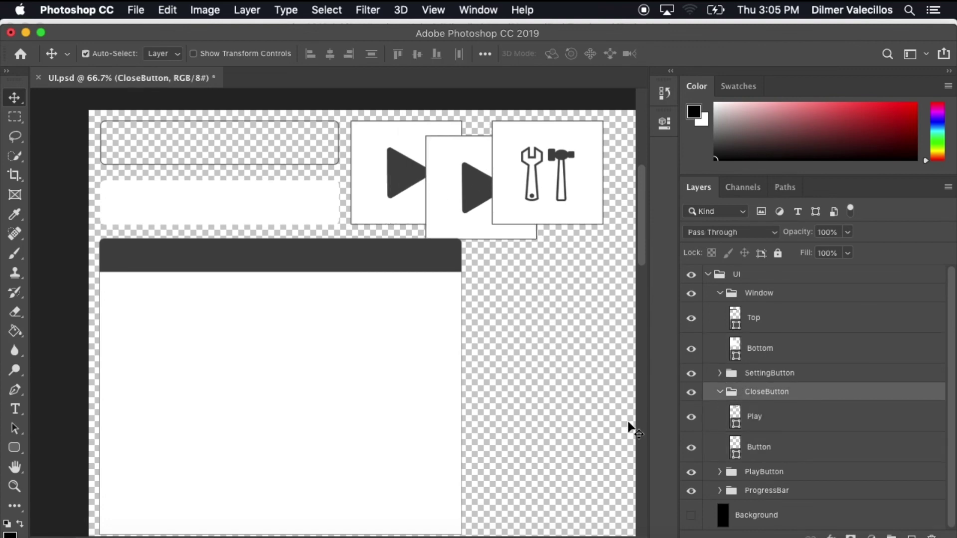
{"action": "key", "text": "shift+Right"}
{"action": "key", "text": "shift+Right"}
{"action": "key", "text": "shift+Right"}
{"action": "key", "text": "shift+Right"}
{"action": "key", "text": "shift+Right"}
{"action": "key", "text": "shift+Right"}
{"action": "key", "text": "shift+Right"}
{"action": "key", "text": "shift+Right"}
{"action": "key", "text": "shift+Down"}
{"action": "key", "text": "shift+Down"}
{"action": "key", "text": "shift+Down"}
{"action": "key", "text": "shift+Down"}
{"action": "key", "text": "shift+Down"}
{"action": "key", "text": "shift+Down"}
{"action": "key", "text": "shift+Down"}
{"action": "key", "text": "shift+Down"}
{"action": "key", "text": "shift+Down"}
{"action": "key", "text": "shift+Down"}
{"action": "key", "text": "shift+Down"}
{"action": "key", "text": "shift+Down"}
{"action": "key", "text": "shift+Down"}
{"action": "key", "text": "shift+Down"}
{"action": "key", "text": "shift+Down"}
{"action": "key", "text": "shift+Down"}
{"action": "key", "text": "shift+Down"}
{"action": "key", "text": "shift+Down"}
{"action": "key", "text": "shift+Down"}
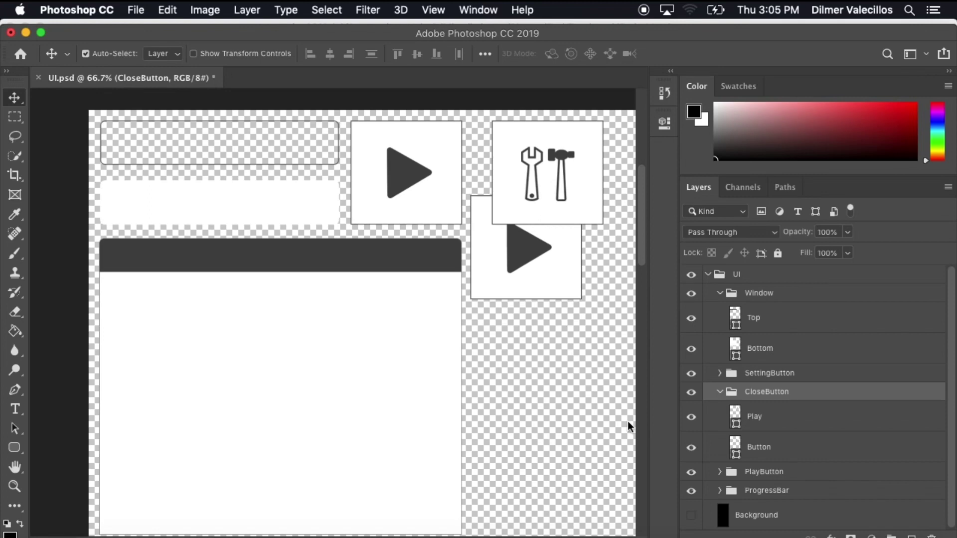
{"action": "key", "text": "shift+Down"}
{"action": "key", "text": "shift+Down"}
{"action": "key", "text": "shift+Down"}
{"action": "key", "text": "shift+Down"}
{"action": "key", "text": "shift+Down"}
{"action": "key", "text": "shift+Down"}
{"action": "key", "text": "shift+Down"}
{"action": "key", "text": "shift+Down"}
{"action": "key", "text": "shift+Down"}
{"action": "key", "text": "shift+Down"}
{"action": "key", "text": "shift+Down"}
{"action": "key", "text": "shift+Down"}
{"action": "key", "text": "shift+Up"}
{"action": "key", "text": "shift+Up"}
{"action": "key", "text": "shift+Up"}
{"action": "key", "text": "shift+Up"}
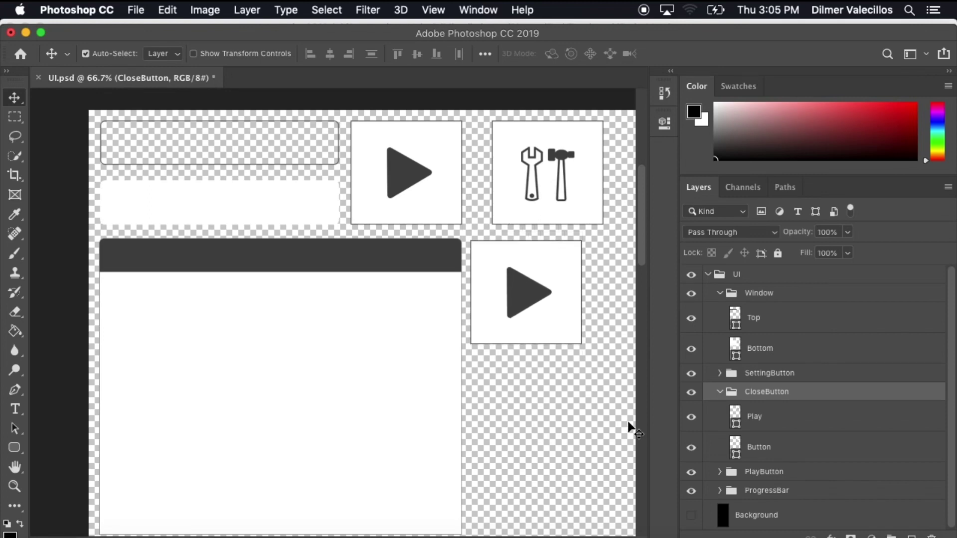
{"action": "left_click", "coordinate": [527, 288]}
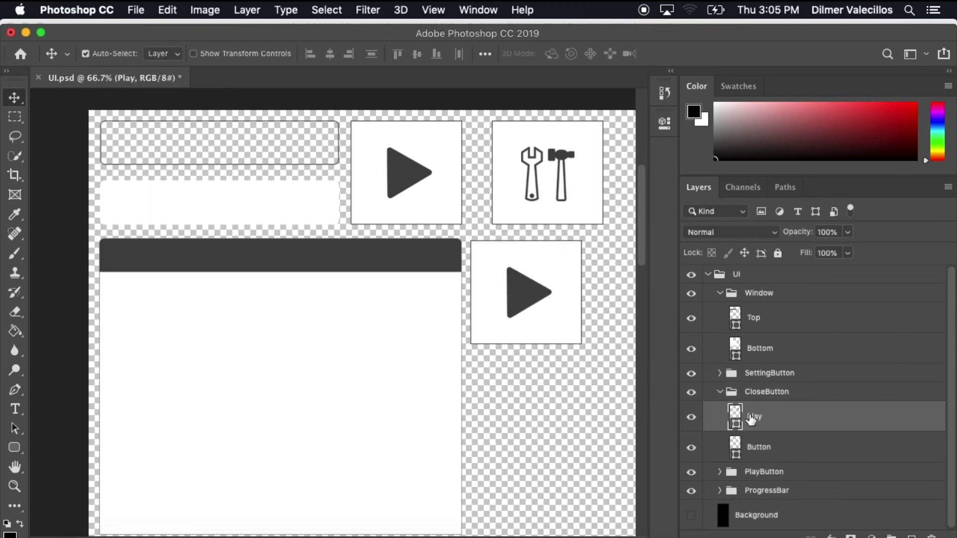
Step: Delete the Play layer and draw an X custom shape (Shape 1) inside the white square
{"action": "key", "text": "Delete"}
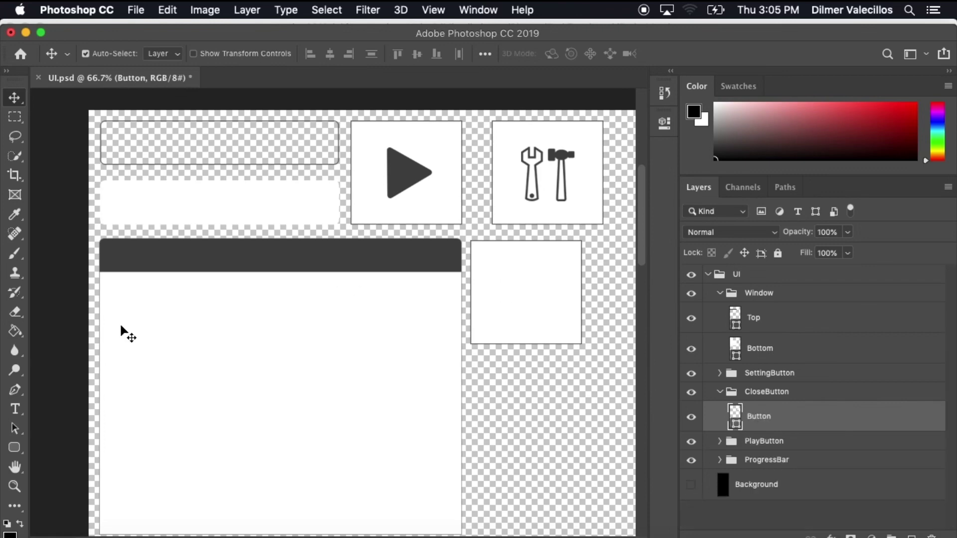
{"action": "left_click", "coordinate": [16, 450]}
{"action": "left_click", "coordinate": [16, 450]}
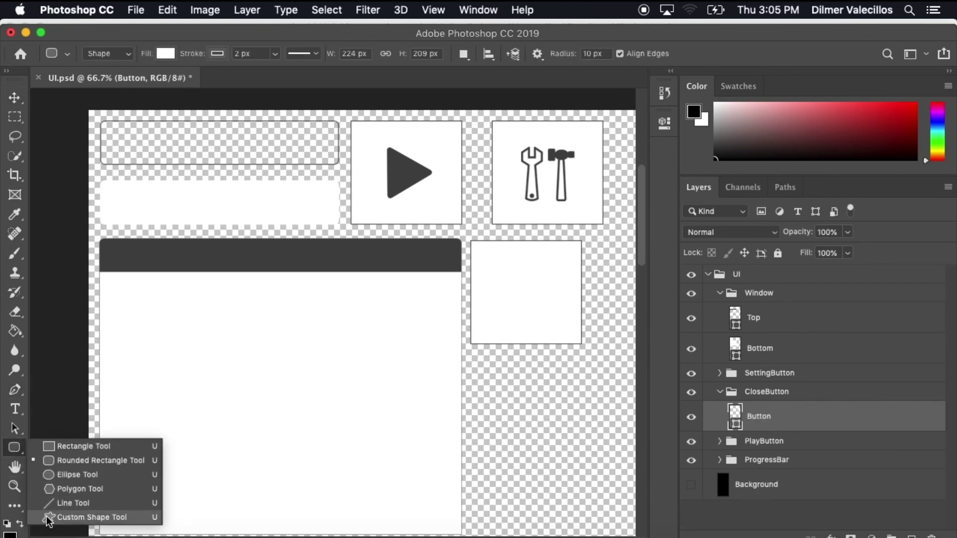
{"action": "left_click", "coordinate": [75, 517]}
{"action": "left_click", "coordinate": [602, 55]}
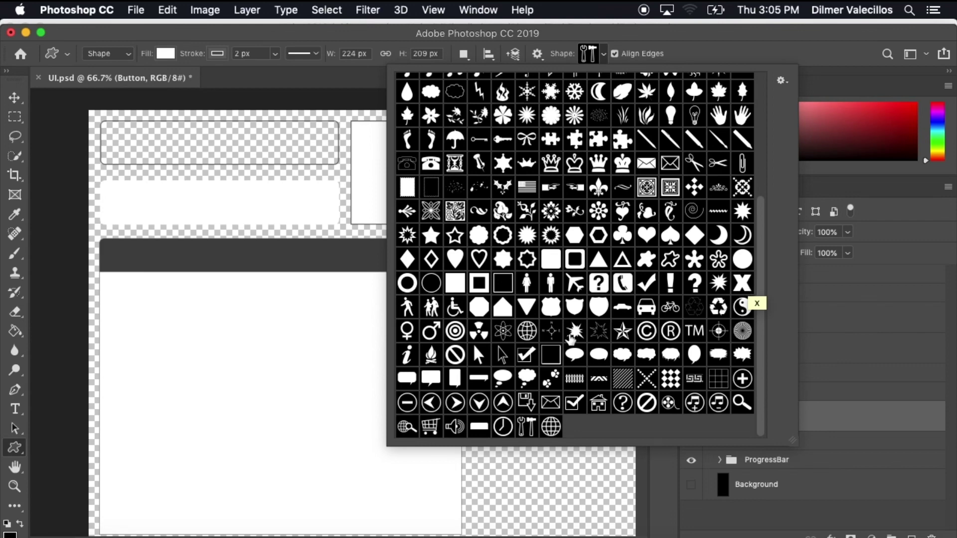
{"action": "scroll", "coordinate": [670, 309], "scroll_direction": "up", "scroll_amount": 5}
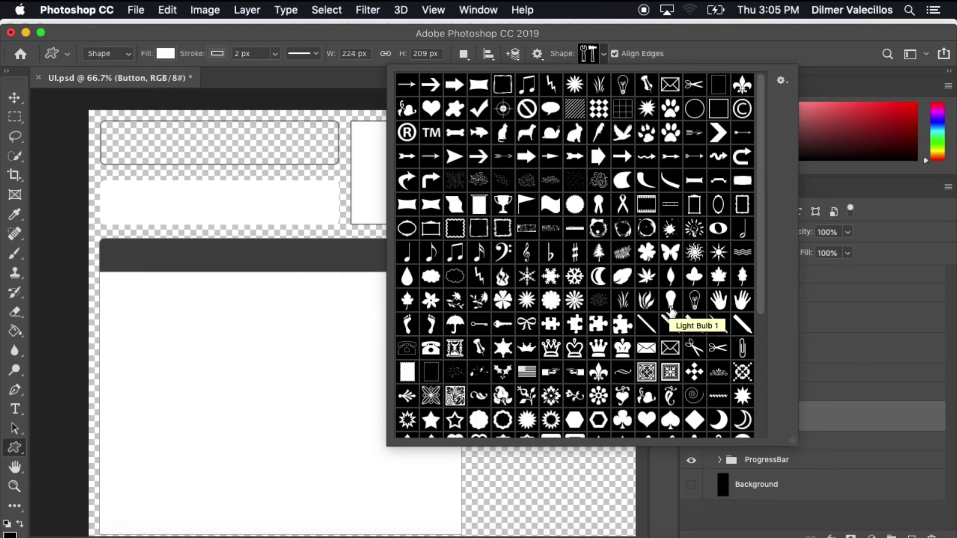
{"action": "scroll", "coordinate": [717, 227], "scroll_direction": "down", "scroll_amount": 5}
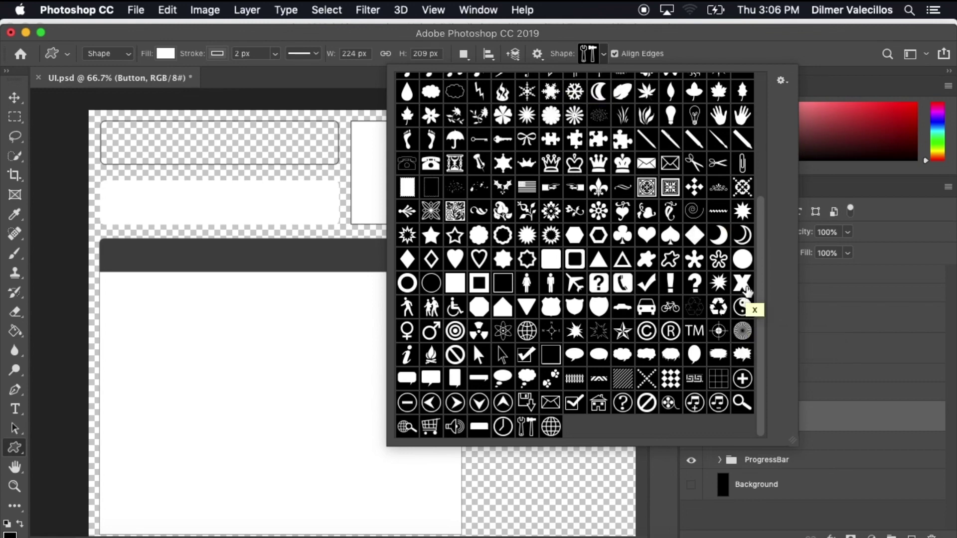
{"action": "left_click", "coordinate": [743, 284]}
{"action": "key", "text": "Return"}
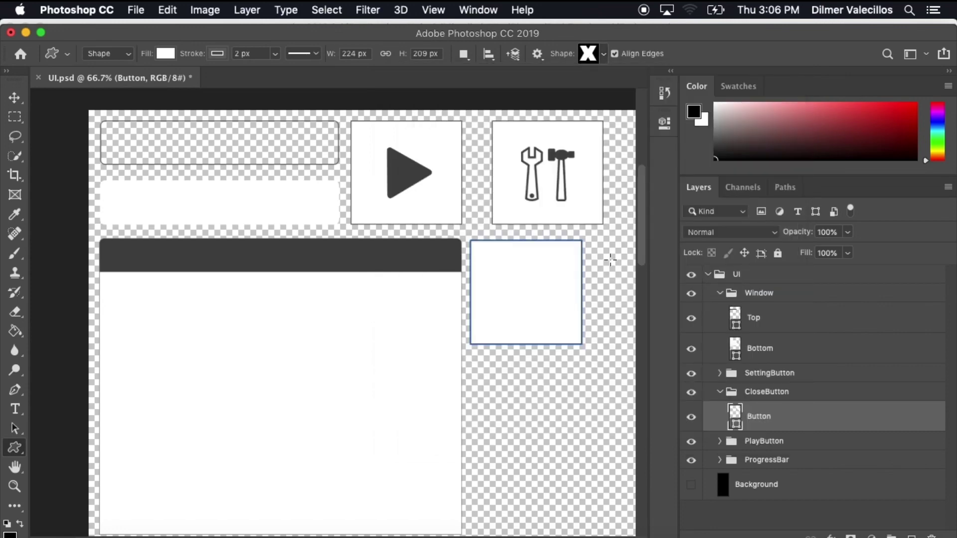
{"action": "left_click_drag", "start_coordinate": [495, 282], "coordinate": [541, 301]}
{"action": "left_click", "coordinate": [15, 97]}
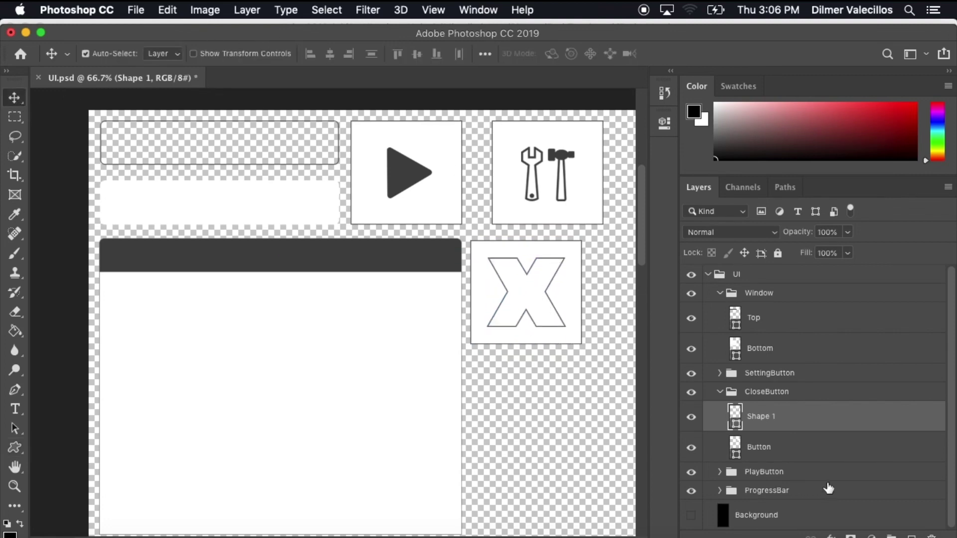
Step: Fill the X shape with the dark grey sampled from the play icon
{"action": "left_click", "coordinate": [15, 448]}
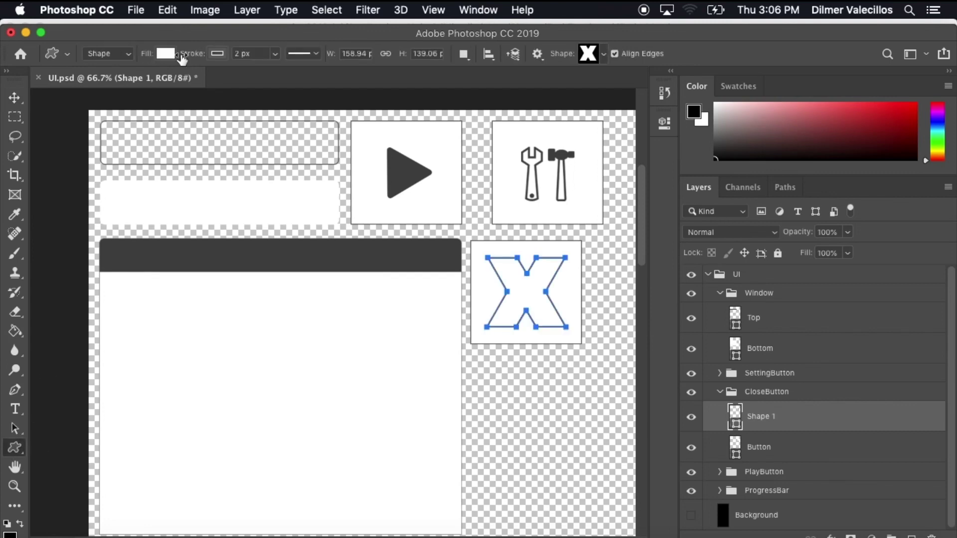
{"action": "left_click", "coordinate": [165, 53]}
{"action": "left_click", "coordinate": [235, 83]}
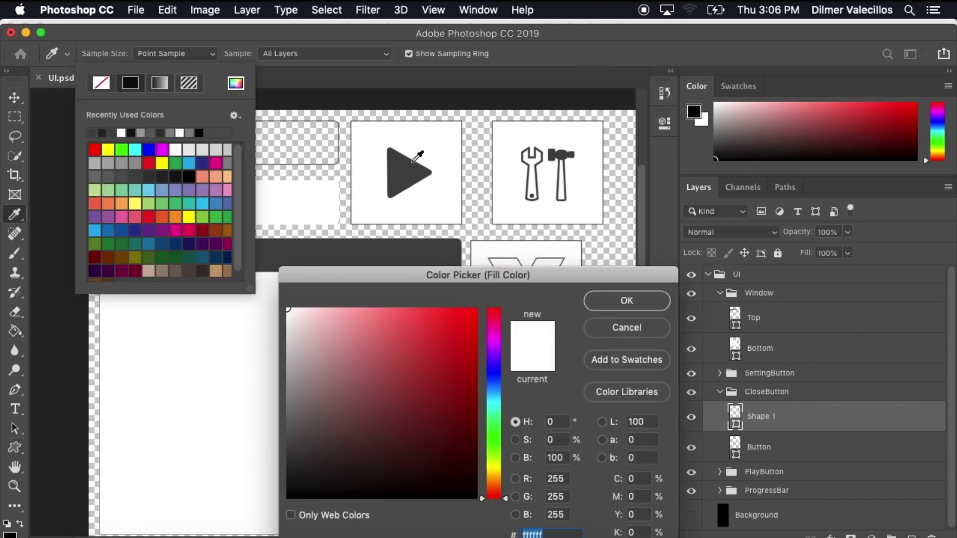
{"action": "left_click", "coordinate": [406, 172]}
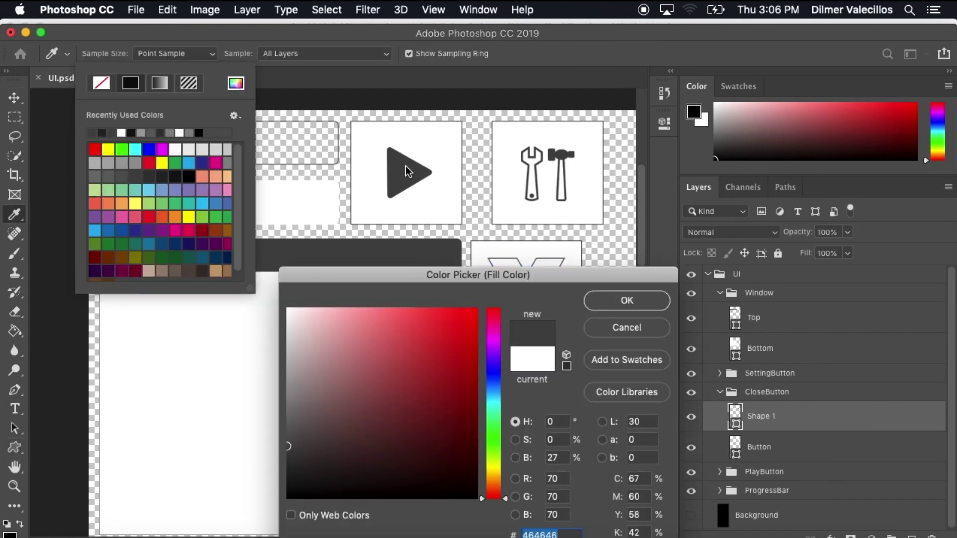
{"action": "left_click", "coordinate": [641, 299]}
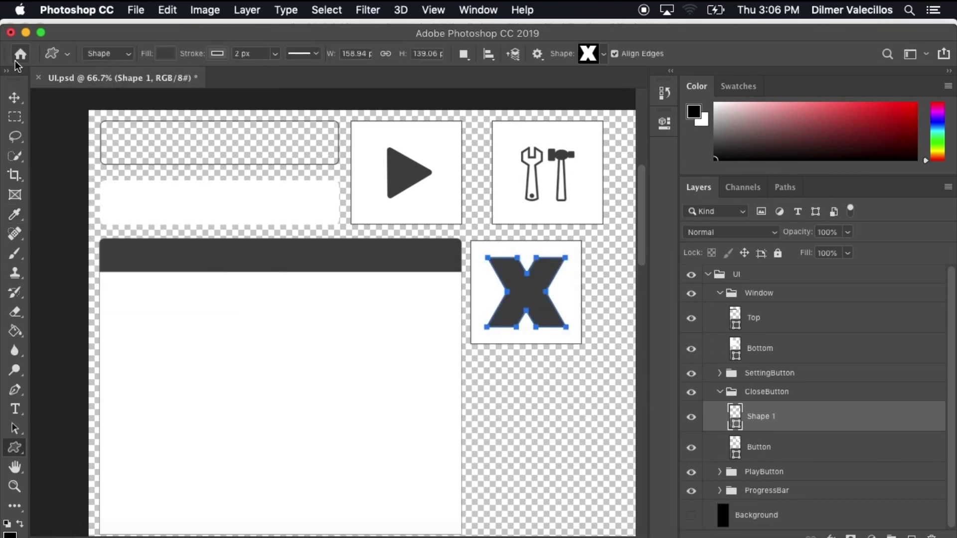
{"action": "left_click", "coordinate": [14, 98]}
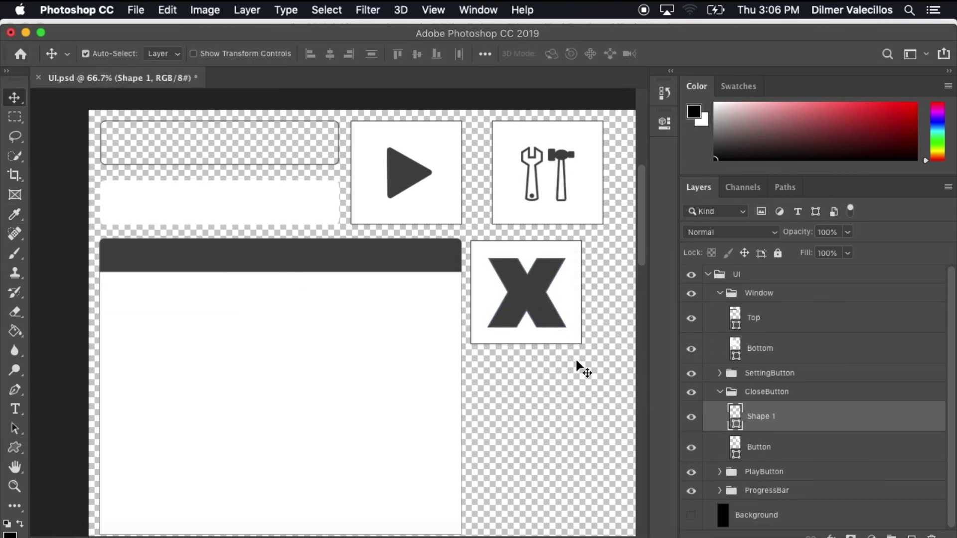
Step: Rename the Shape 1 layer to 'X' and check the Button layer's visibility
{"action": "double_click", "coordinate": [758, 416]}
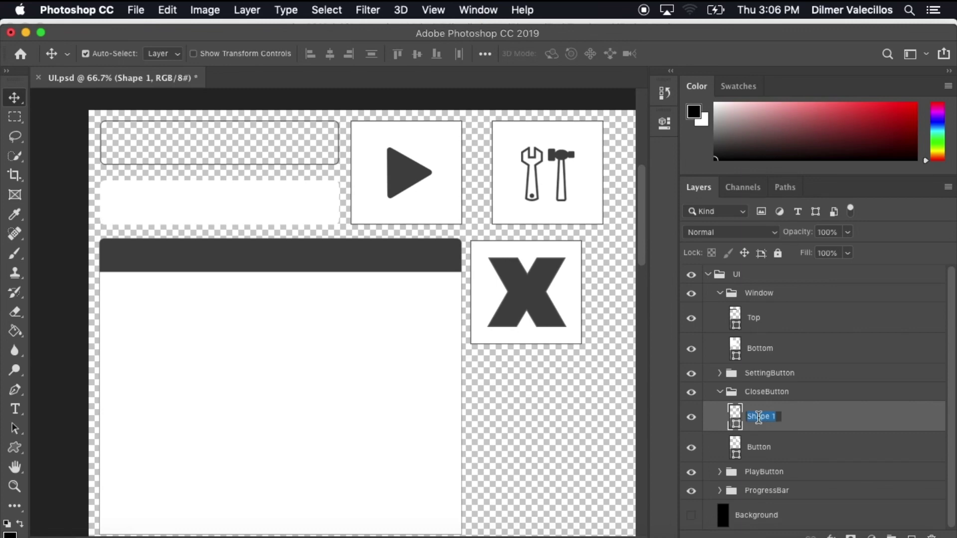
{"action": "type", "text": "B"}
{"action": "key", "text": "Return"}
{"action": "left_click", "coordinate": [691, 447]}
{"action": "left_click", "coordinate": [690, 446]}
Step: Try shrinking the CloseButton group to about 40% with Free Transform, then undo it
{"action": "left_click", "coordinate": [796, 393]}
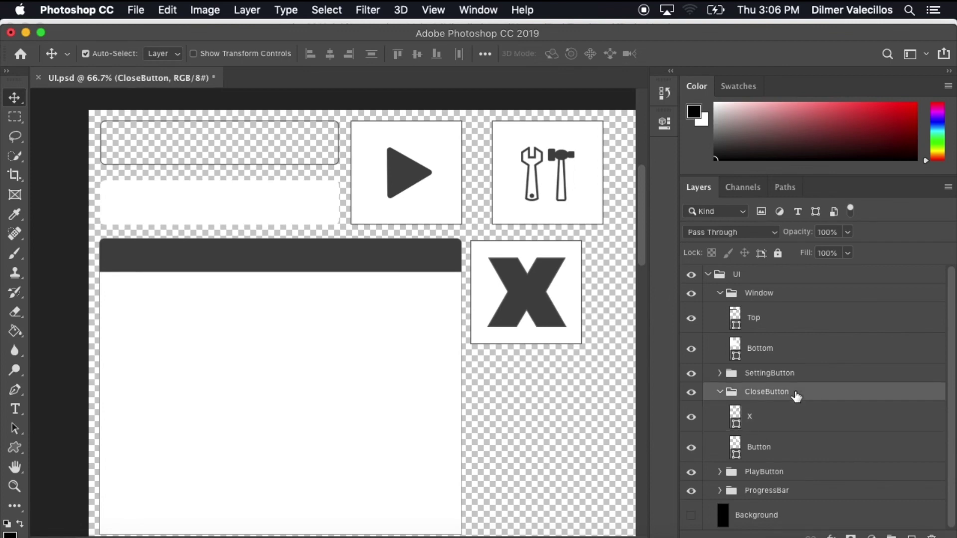
{"action": "key", "text": "ctrl+t"}
{"action": "left_click_drag", "start_coordinate": [588, 350], "coordinate": [451, 255]}
{"action": "key", "text": "Return"}
{"action": "key", "text": "super+z"}
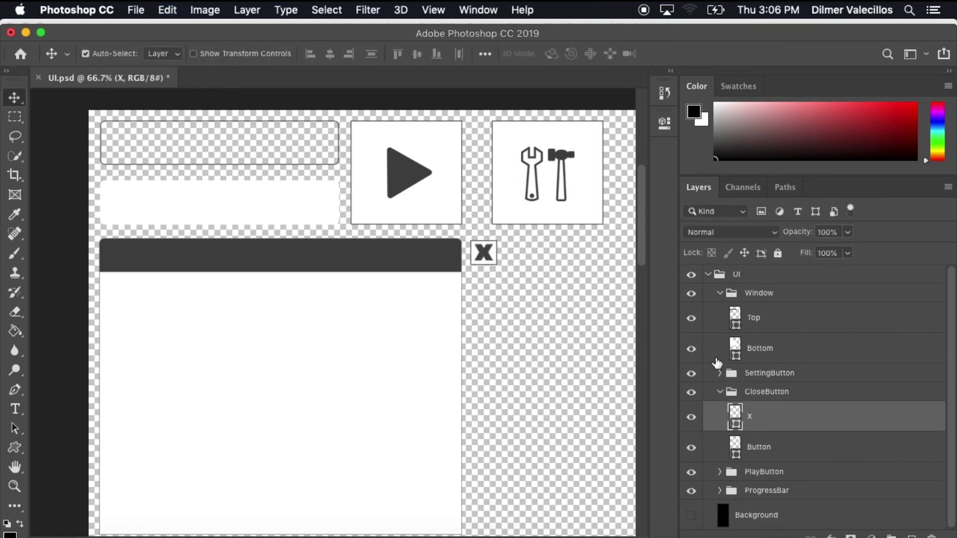
Step: Collapse the groups and move the Window group below ProgressBar
{"action": "left_click", "coordinate": [719, 392]}
{"action": "left_click", "coordinate": [716, 282]}
{"action": "left_click", "coordinate": [718, 292]}
{"action": "left_click_drag", "start_coordinate": [771, 296], "coordinate": [769, 380]}
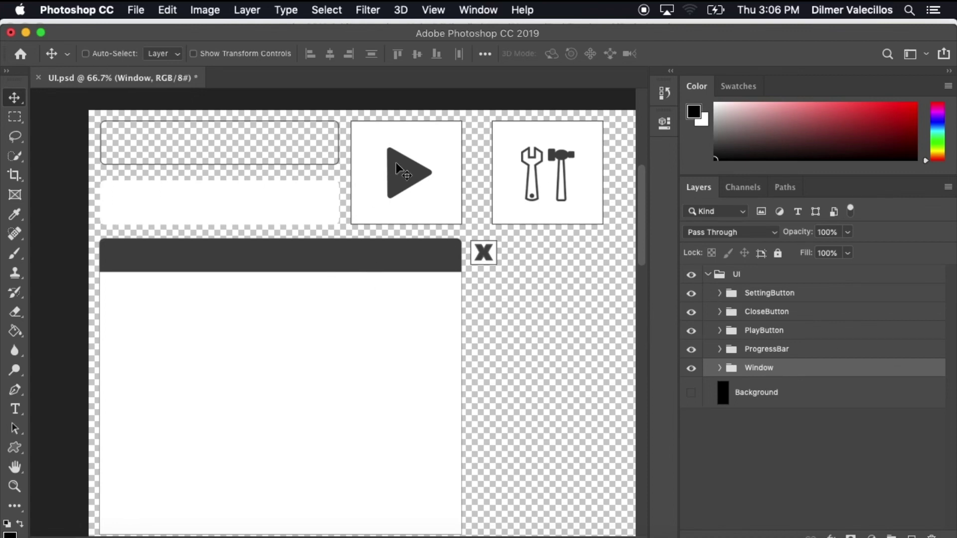
Step: Move CloseButton above Window in Layers and nudge it onto the title bar's right end
{"action": "left_click", "coordinate": [764, 331]}
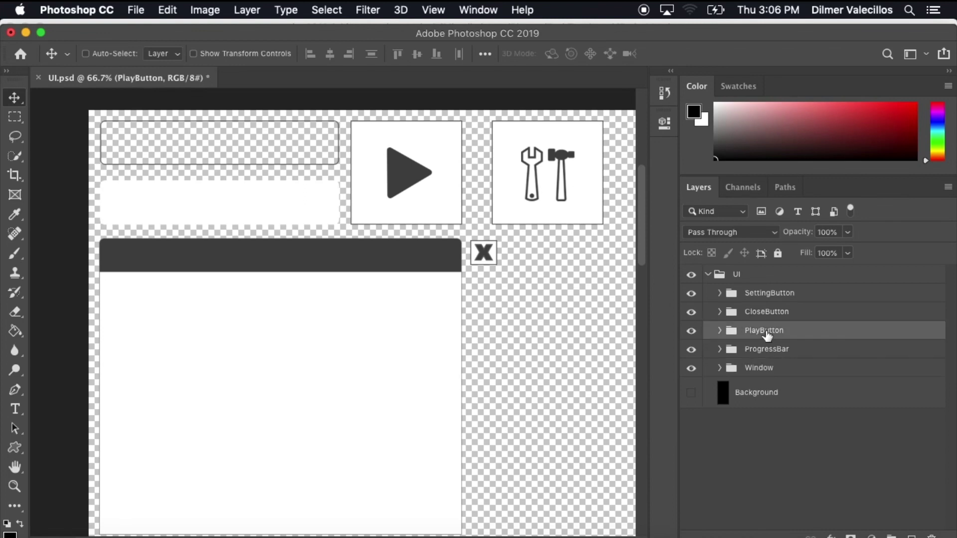
{"action": "left_click_drag", "start_coordinate": [779, 318], "coordinate": [775, 355]}
{"action": "key", "text": "shift+Left"}
{"action": "key", "text": "shift+Left"}
{"action": "key", "text": "shift+Left"}
{"action": "key", "text": "shift+Left"}
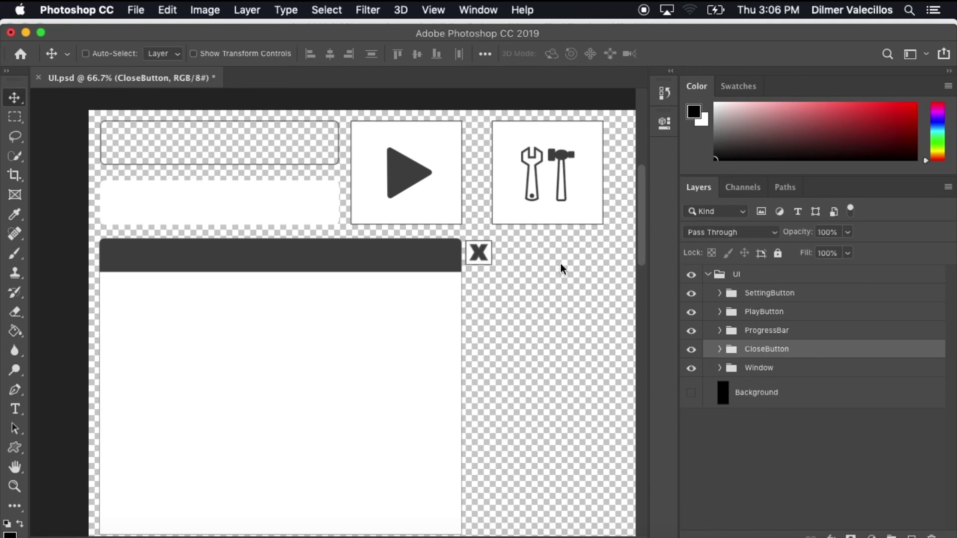
{"action": "key", "text": "shift+Left"}
{"action": "key", "text": "shift+Left"}
{"action": "key", "text": "shift+Left"}
{"action": "key", "text": "shift+Left"}
{"action": "key", "text": "shift+Left"}
{"action": "key", "text": "shift+Left"}
{"action": "key", "text": "shift+Left"}
{"action": "key", "text": "shift+Left"}
{"action": "key", "text": "shift+Left"}
{"action": "key", "text": "shift+Left"}
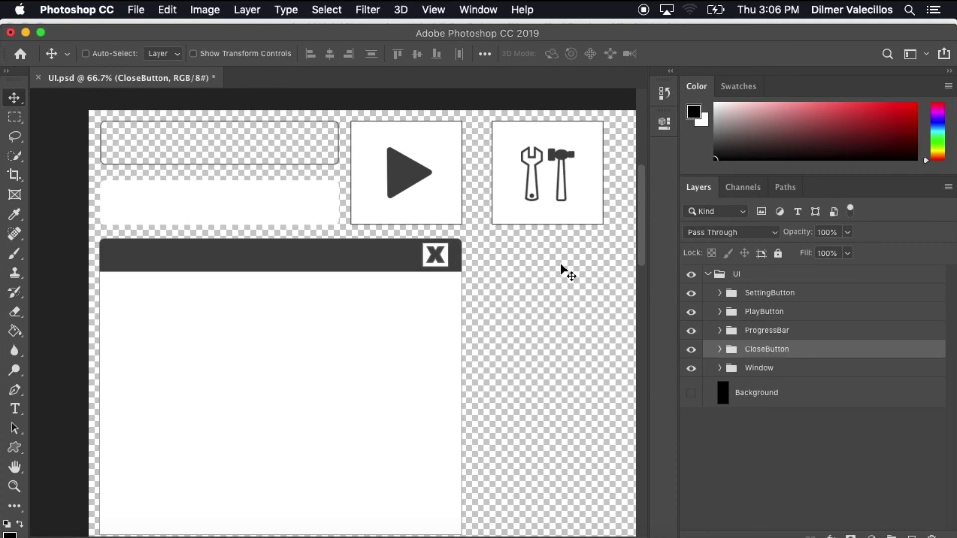
{"action": "key", "text": "Right"}
{"action": "key", "text": "Right"}
{"action": "key", "text": "Right"}
{"action": "key", "text": "Right"}
{"action": "key", "text": "Right"}
{"action": "key", "text": "Right"}
{"action": "key", "text": "Right"}
{"action": "key", "text": "Right"}
{"action": "key", "text": "Right"}
{"action": "key", "text": "Right"}
{"action": "key", "text": "Right"}
{"action": "key", "text": "Right"}
{"action": "key", "text": "Right"}
{"action": "key", "text": "Right"}
{"action": "key", "text": "Right"}
{"action": "key", "text": "Right"}
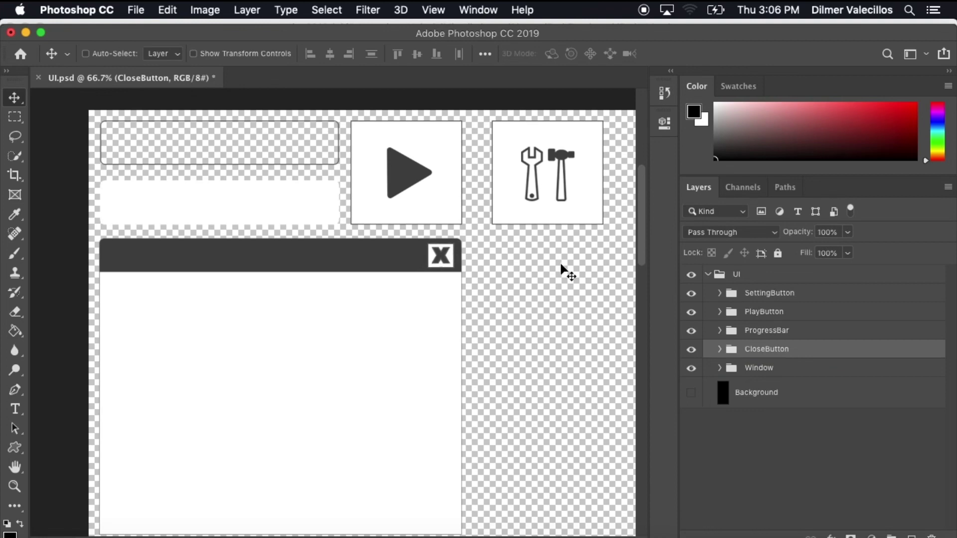
{"action": "key", "text": "Right"}
{"action": "key", "text": "Right"}
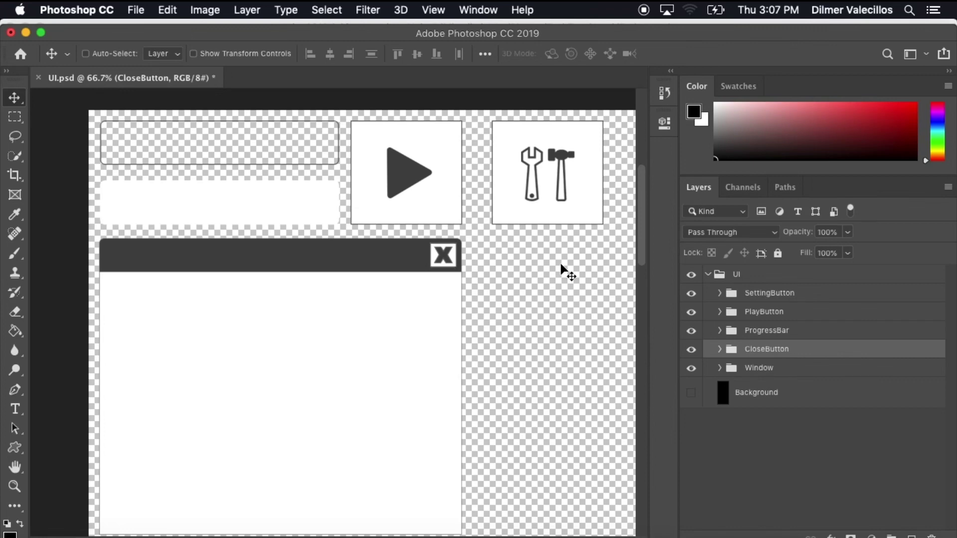
Step: Open the Button layer's live shape properties, enter 0 for top-right radius, and zoom to 200%
{"action": "left_click", "coordinate": [719, 349]}
{"action": "left_click", "coordinate": [782, 418]}
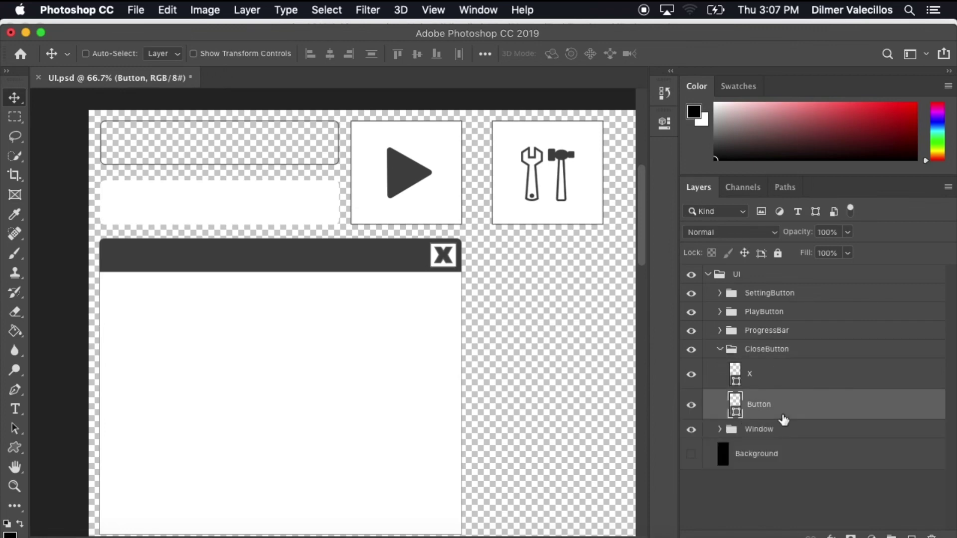
{"action": "left_click", "coordinate": [664, 123]}
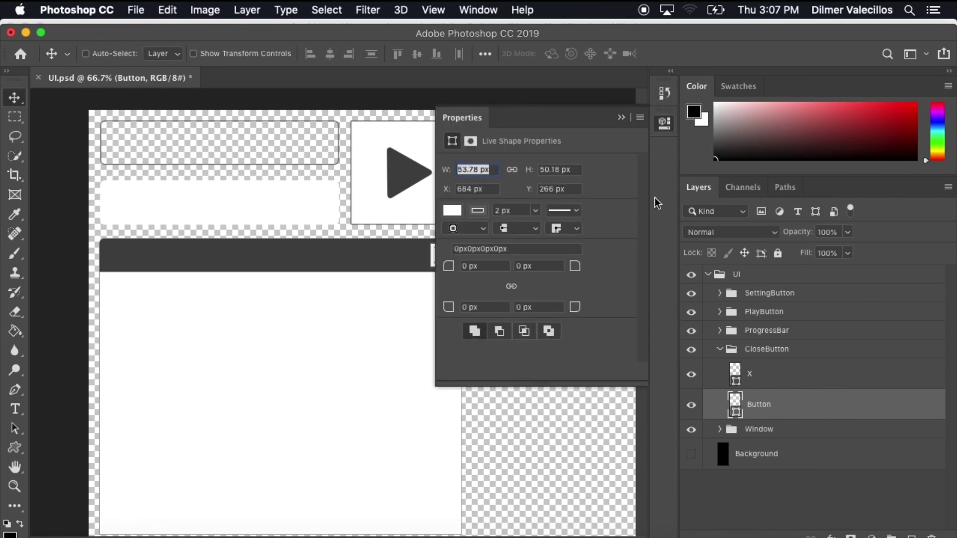
{"action": "left_click", "coordinate": [535, 267]}
{"action": "type", "text": "0"}
{"action": "scroll", "coordinate": [319, 323], "scroll_direction": "right", "scroll_amount": 5}
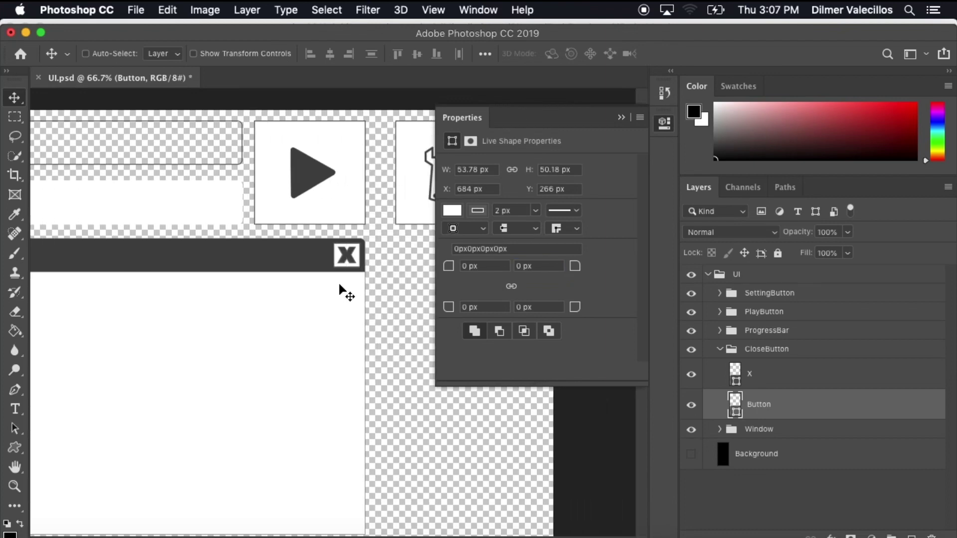
{"action": "key", "text": "super+equal"}
{"action": "key", "text": "super+equal"}
Step: Enter 10 px for each corner radius in the Live Shape Properties
{"action": "scroll", "coordinate": [384, 204], "scroll_direction": "up", "scroll_amount": 2}
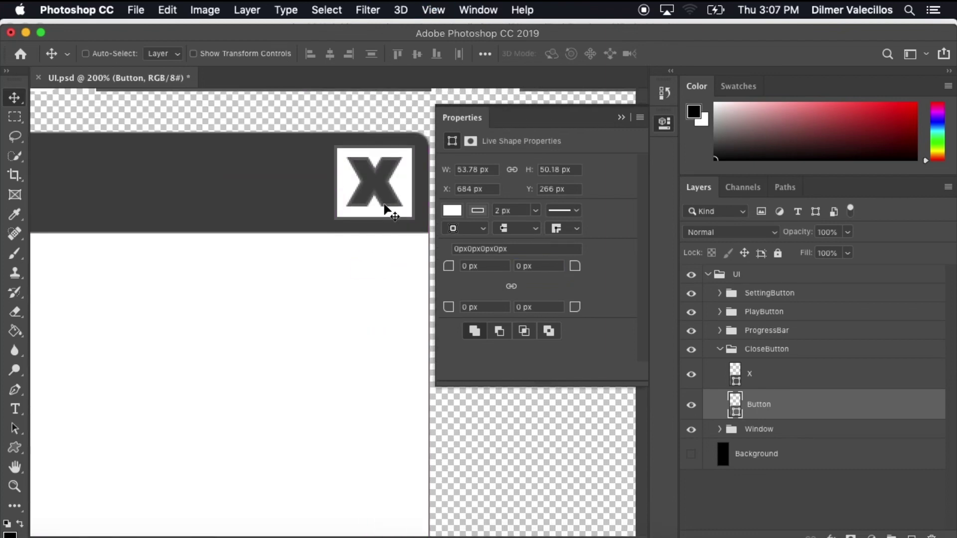
{"action": "left_click", "coordinate": [531, 263]}
{"action": "type", "text": "10"}
{"action": "key", "text": "Return"}
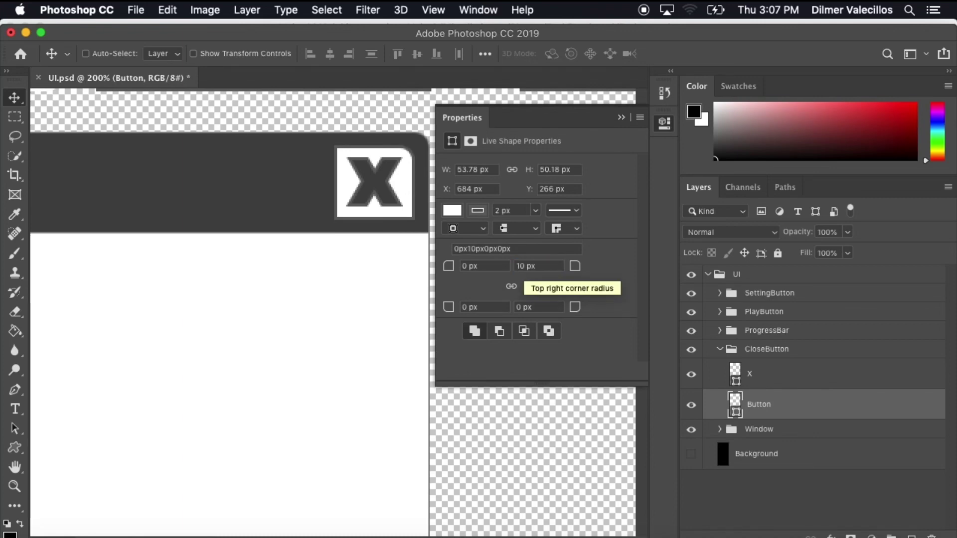
{"action": "key", "text": "Left"}
{"action": "type", "text": "10"}
{"action": "key", "text": "Return"}
{"action": "left_click", "coordinate": [463, 307]}
{"action": "type", "text": "10"}
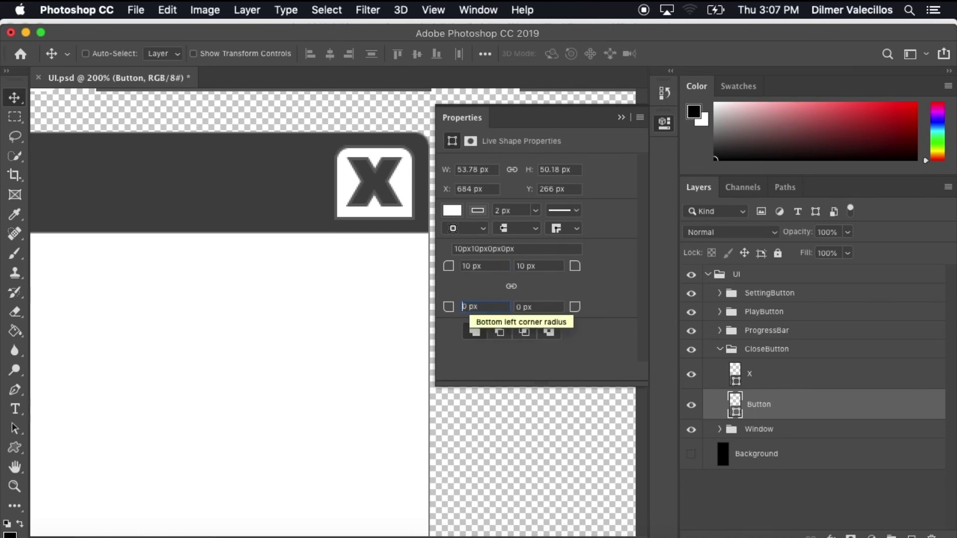
{"action": "key", "text": "Return"}
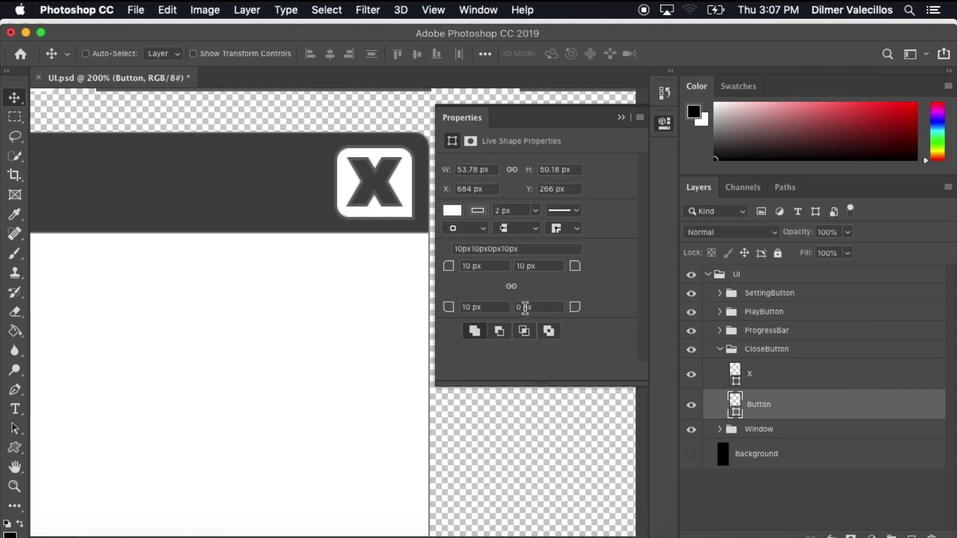
{"action": "type", "text": "10"}
{"action": "key", "text": "Return"}
Step: Reset the corner radii back to 0 and compare the button at different zoom levels
{"action": "left_click", "coordinate": [464, 307]}
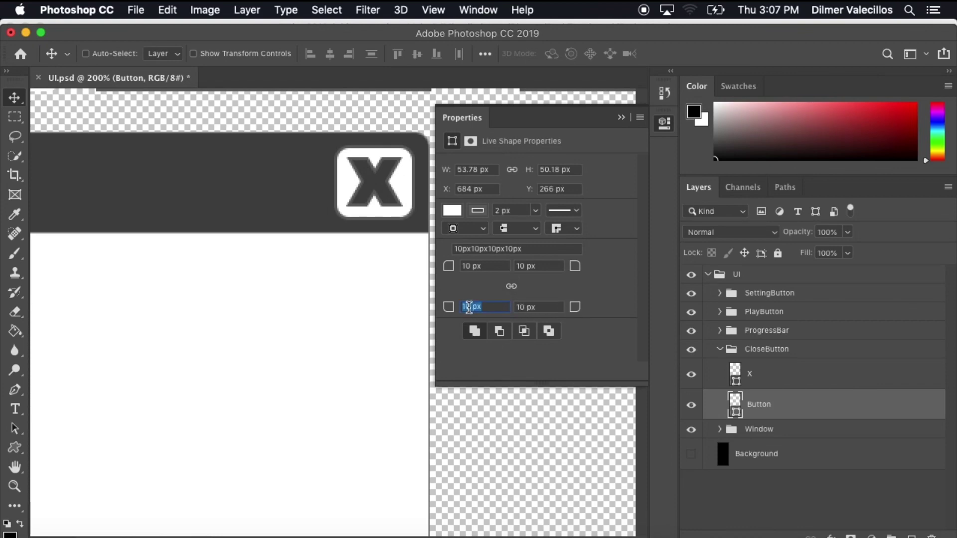
{"action": "key", "text": "BackSpace"}
{"action": "key", "text": "Return"}
{"action": "left_click", "coordinate": [519, 306]}
{"action": "key", "text": "Return"}
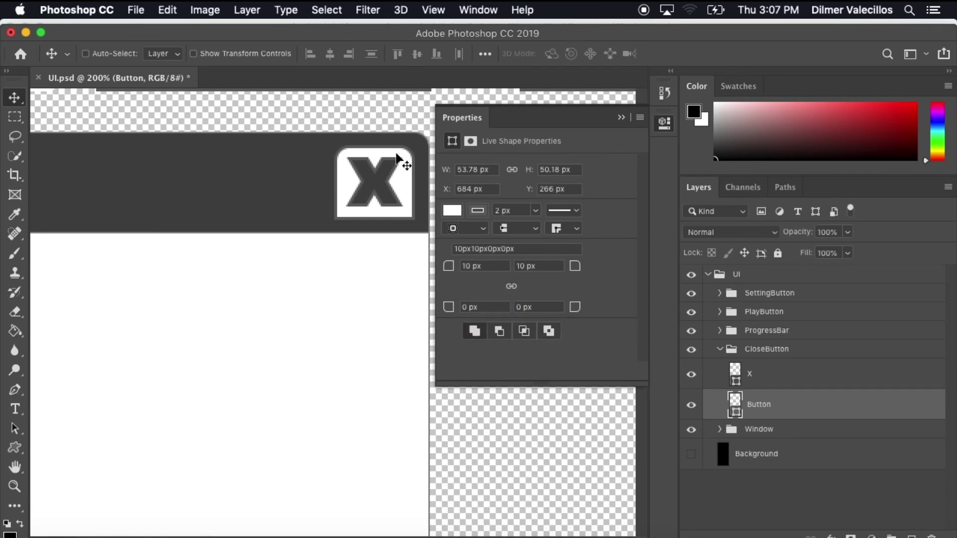
{"action": "left_click", "coordinate": [465, 266]}
{"action": "left_click", "coordinate": [464, 266]}
{"action": "key", "text": "Return"}
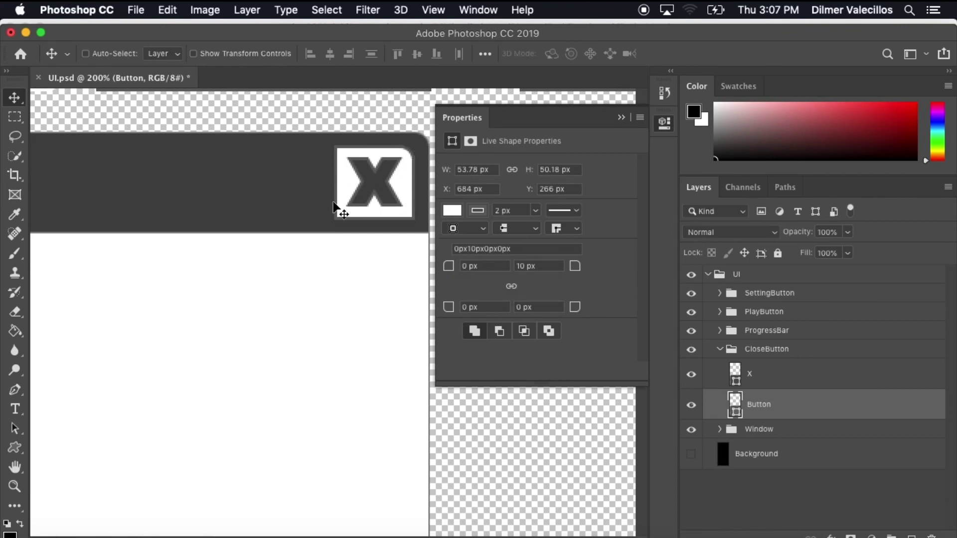
{"action": "left_click", "coordinate": [622, 118]}
{"action": "key", "text": "super+minus"}
{"action": "key", "text": "super+minus"}
{"action": "key", "text": "super+minus"}
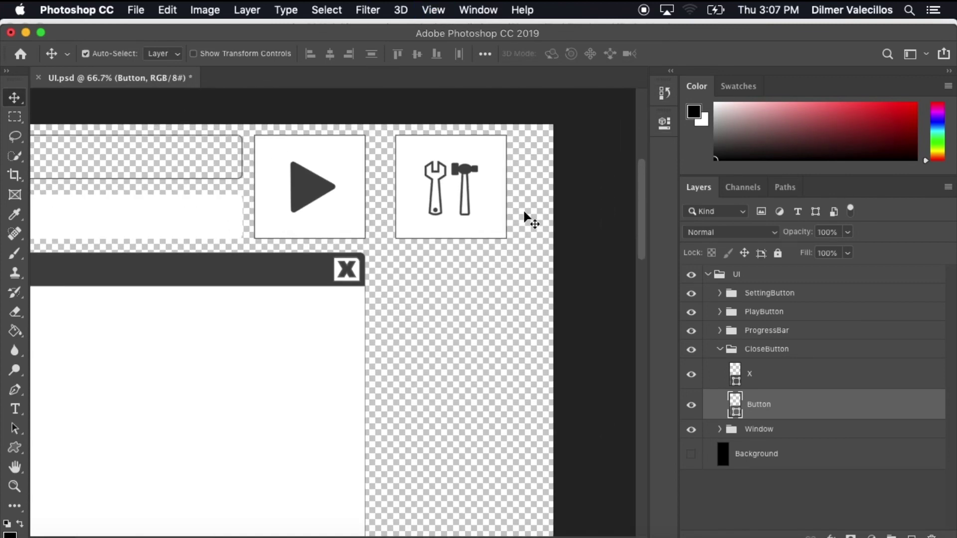
{"action": "key", "text": "super+minus"}
{"action": "key", "text": "super+plus"}
{"action": "key", "text": "super+plus"}
{"action": "key", "text": "super+plus"}
{"action": "key", "text": "super+h"}
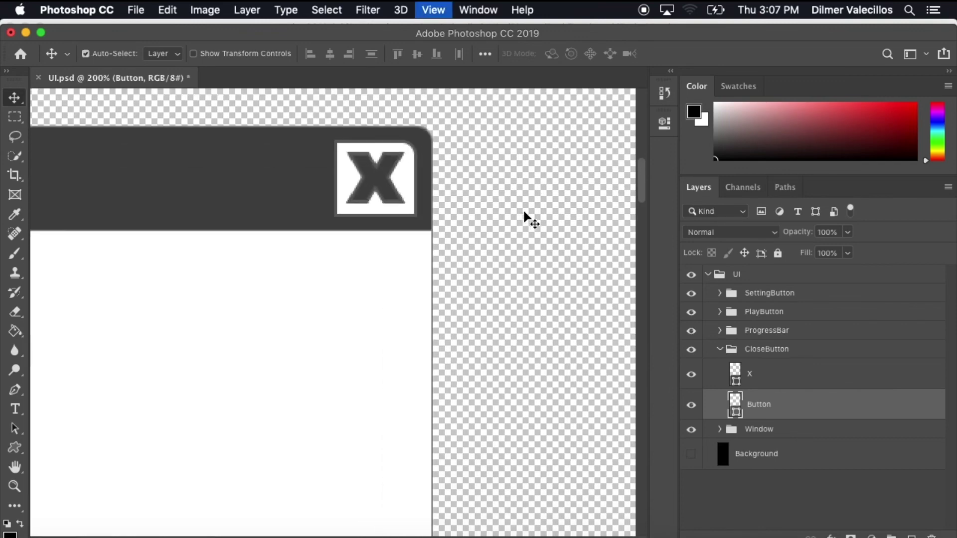
Step: Reopen the properties and set top-left, top-right, bottom-left and bottom-right radii to 10 px
{"action": "left_click", "coordinate": [664, 123]}
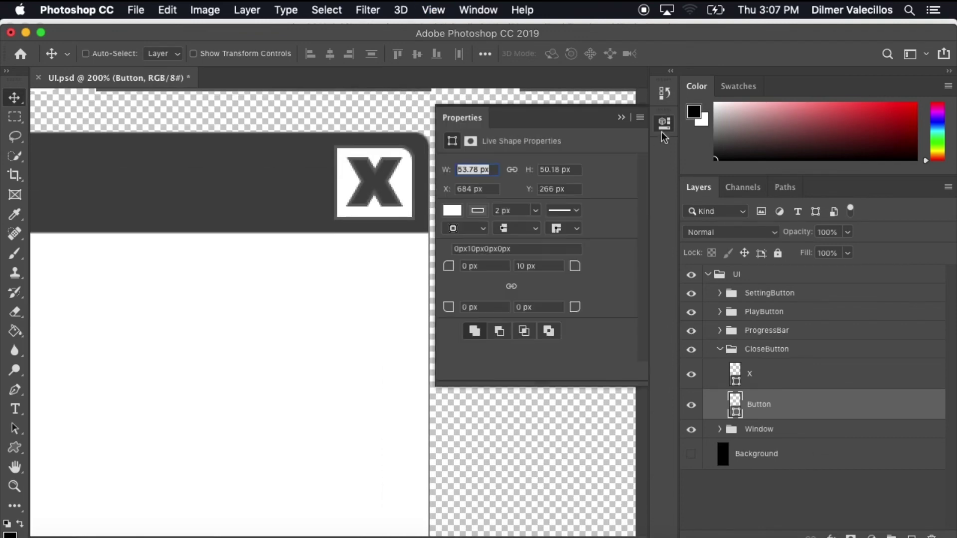
{"action": "left_click", "coordinate": [468, 266]}
{"action": "type", "text": "10"}
{"action": "key", "text": "Return"}
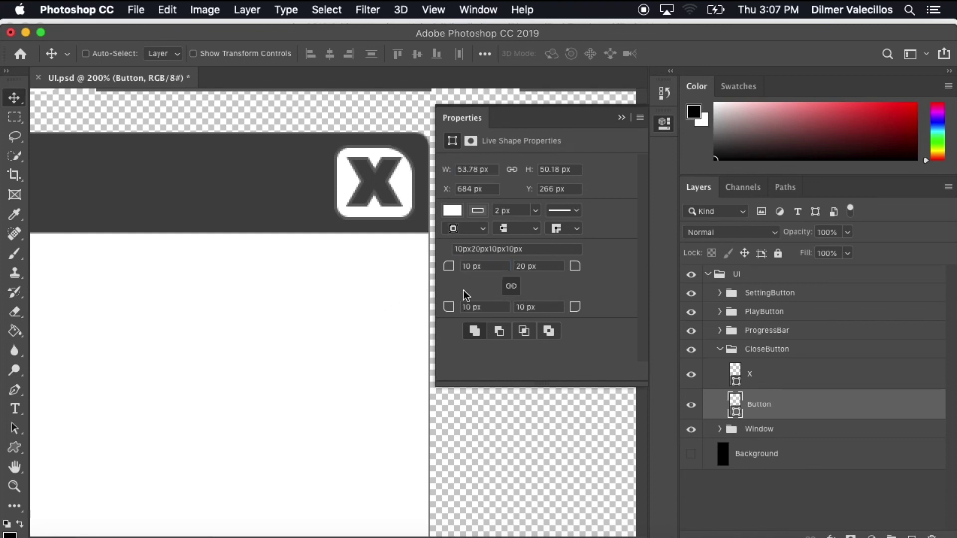
{"action": "left_click", "coordinate": [538, 266]}
{"action": "type", "text": "10"}
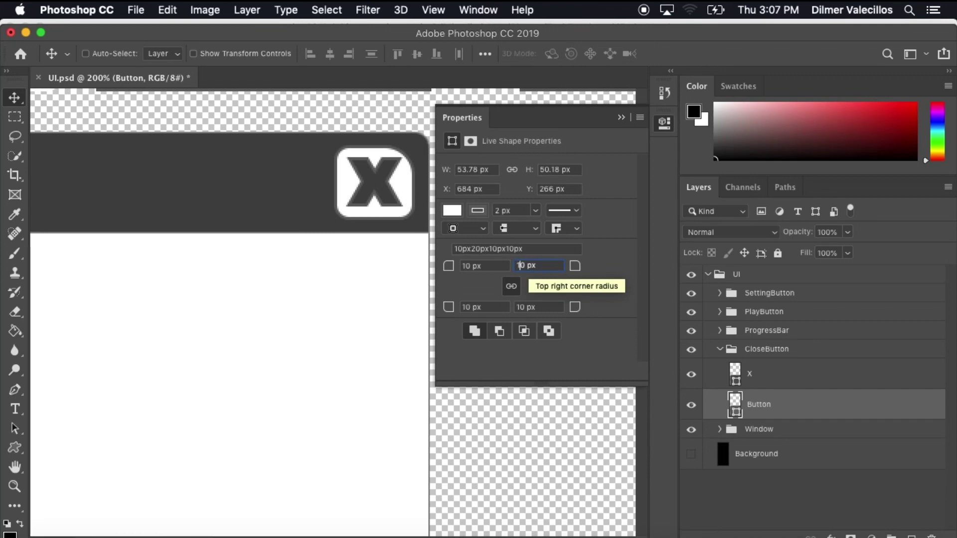
{"action": "key", "text": "Return"}
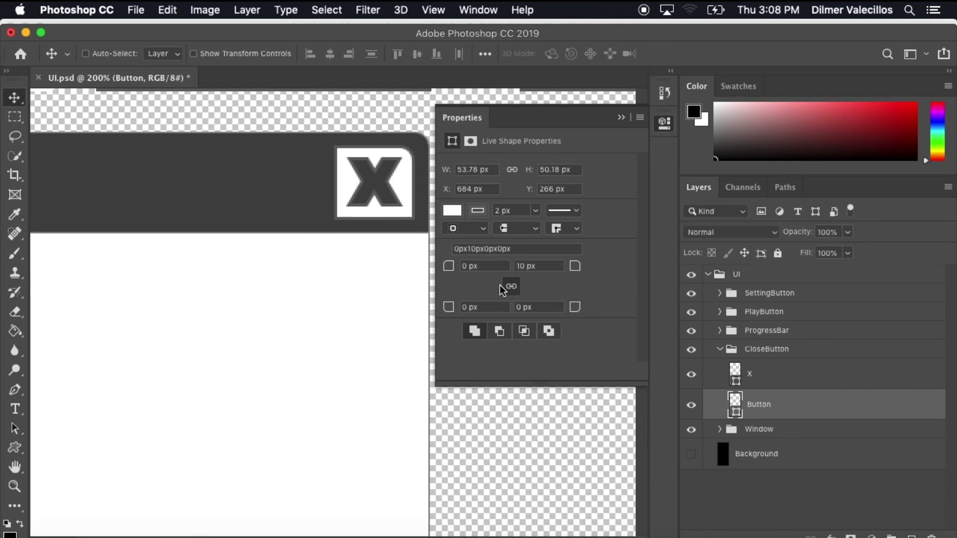
{"action": "left_click", "coordinate": [473, 266]}
{"action": "type", "text": "10"}
{"action": "key", "text": "Return"}
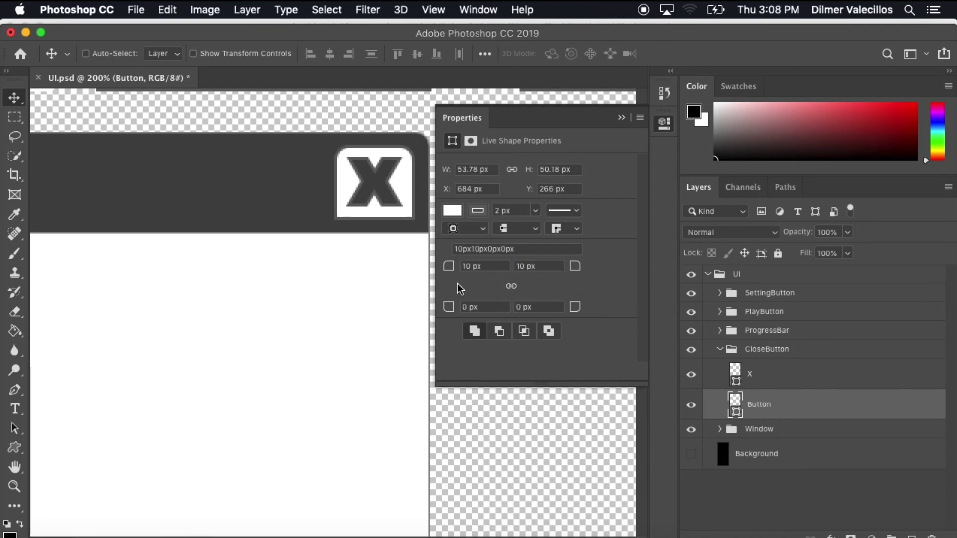
{"action": "left_click", "coordinate": [475, 306]}
{"action": "type", "text": "10"}
{"action": "key", "text": "Return"}
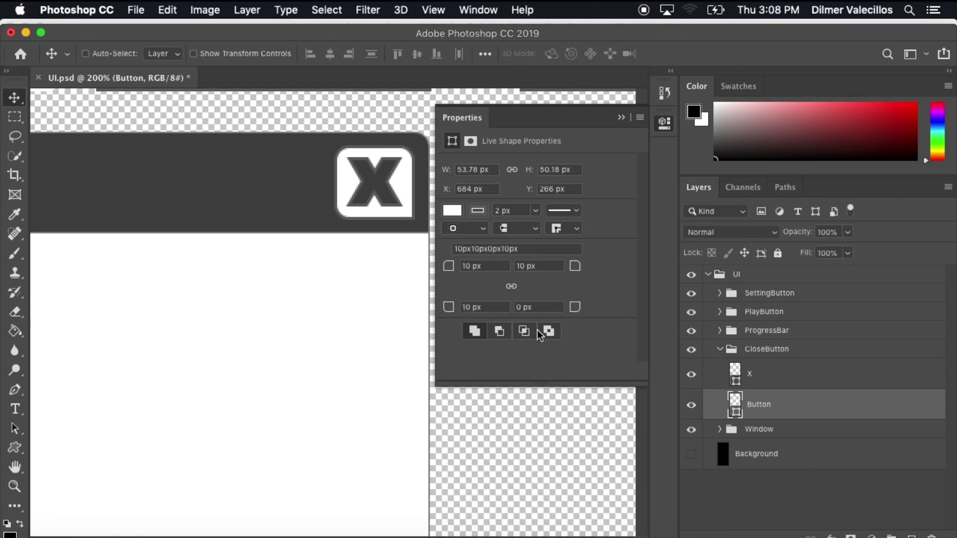
{"action": "left_click", "coordinate": [531, 307]}
{"action": "type", "text": "1"}
{"action": "key", "text": "Return"}
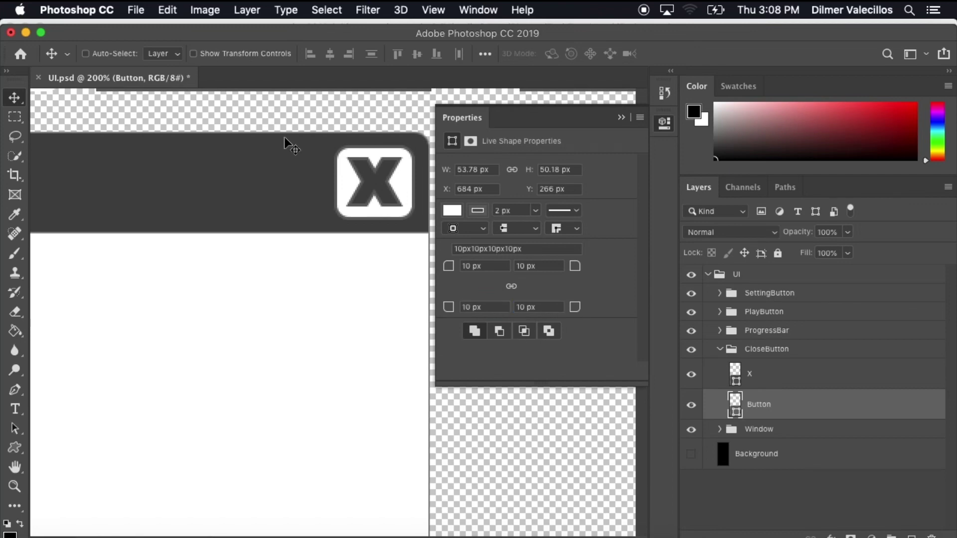
{"action": "left_click", "coordinate": [623, 116]}
{"action": "key", "text": "super+minus"}
{"action": "key", "text": "super+minus"}
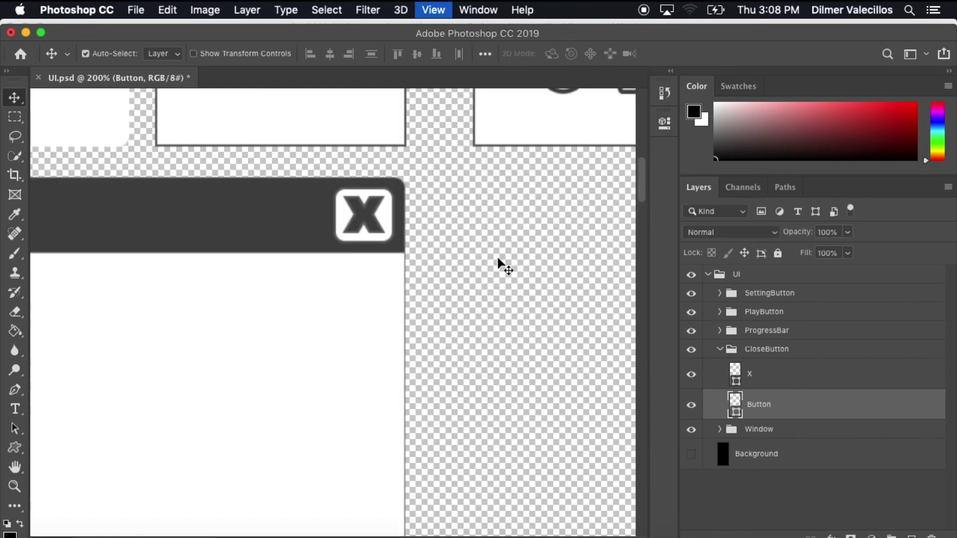
Step: Scale the CloseButton group down to about 86% and nudge it down slightly
{"action": "key", "text": "super+plus"}
{"action": "key", "text": "super+plus"}
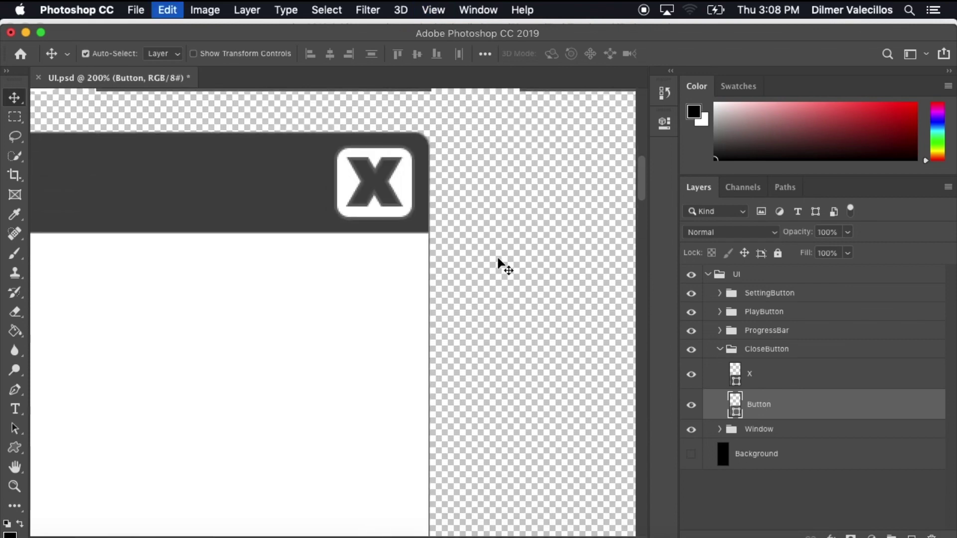
{"action": "key", "text": "super+t"}
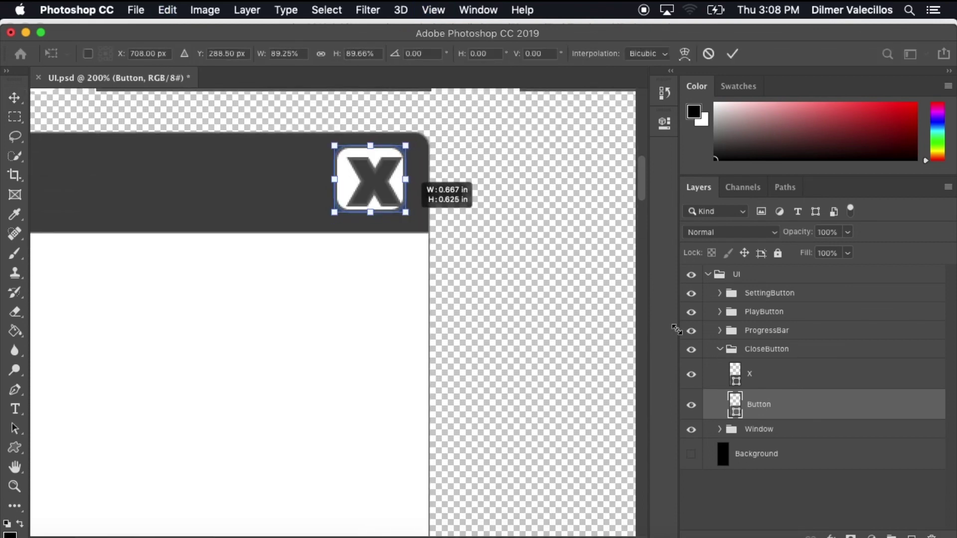
{"action": "key", "text": "Return"}
{"action": "left_click", "coordinate": [764, 349]}
{"action": "key", "text": "super+t"}
{"action": "left_click_drag", "start_coordinate": [414, 220], "coordinate": [397, 222]}
{"action": "key", "text": "Return"}
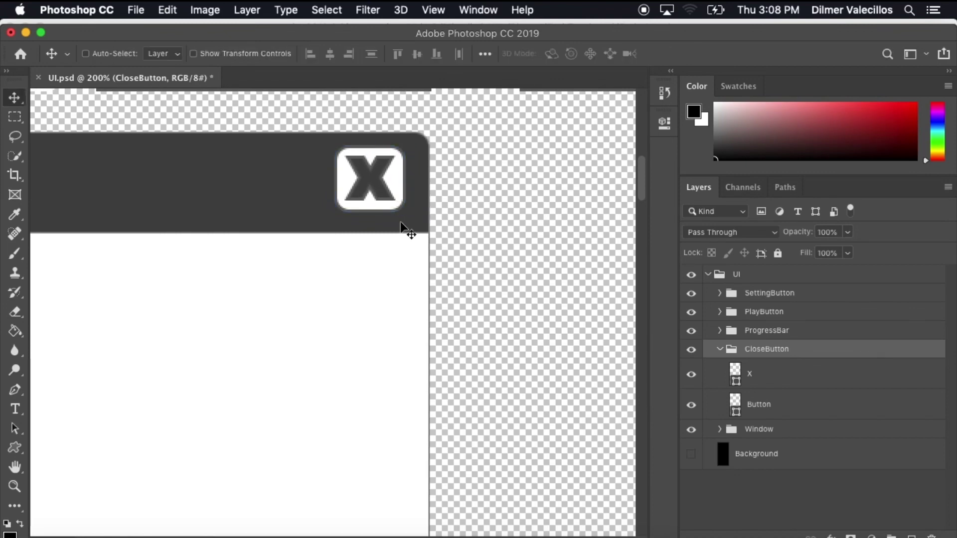
{"action": "key", "text": "Down"}
{"action": "key", "text": "Down"}
{"action": "key", "text": "Down"}
{"action": "key", "text": "Down"}
{"action": "key", "text": "Down"}
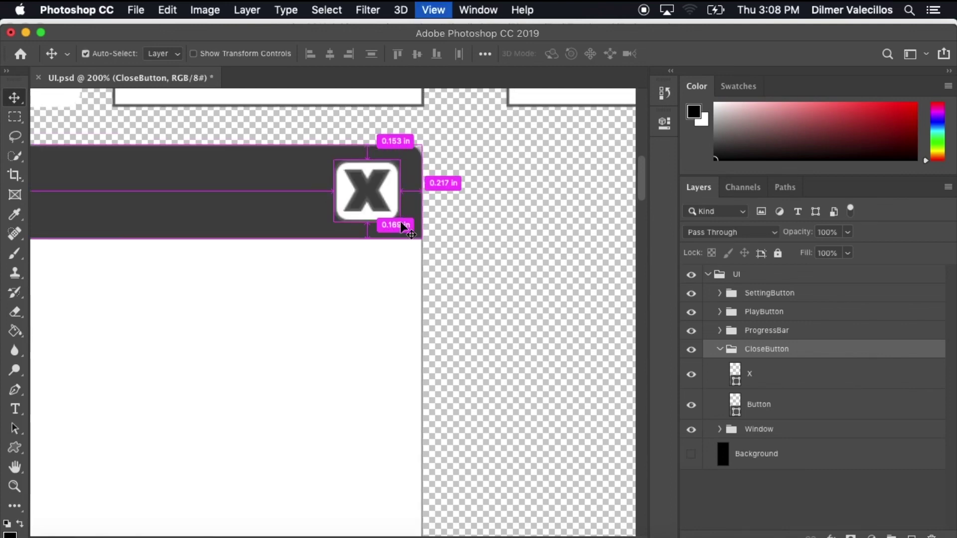
{"action": "key", "text": "super+minus"}
{"action": "key", "text": "super+minus"}
{"action": "key", "text": "super+minus"}
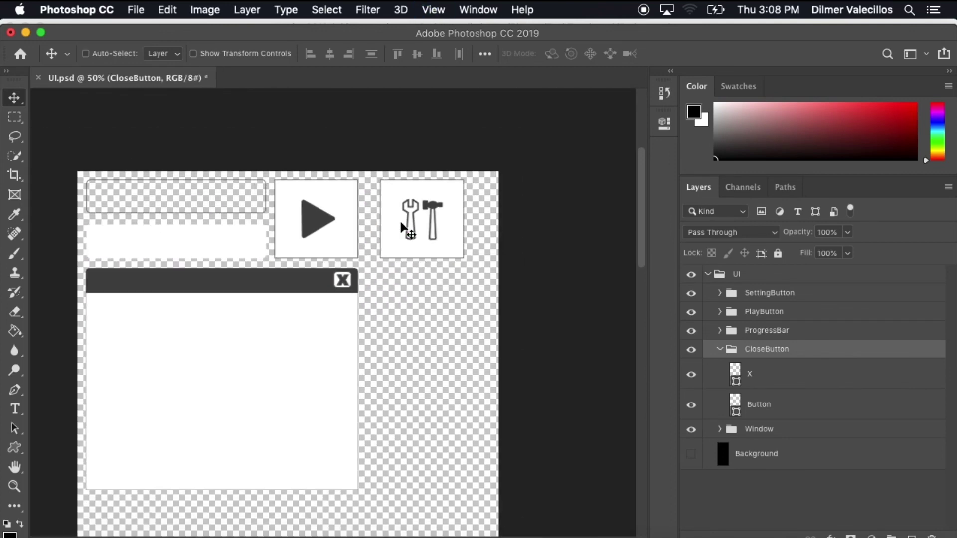
Step: Remove the stroke from the X shape, leaving a solid dark grey X
{"action": "key", "text": "super+plus"}
{"action": "key", "text": "super+plus"}
{"action": "key", "text": "super+plus"}
{"action": "key", "text": "super+plus"}
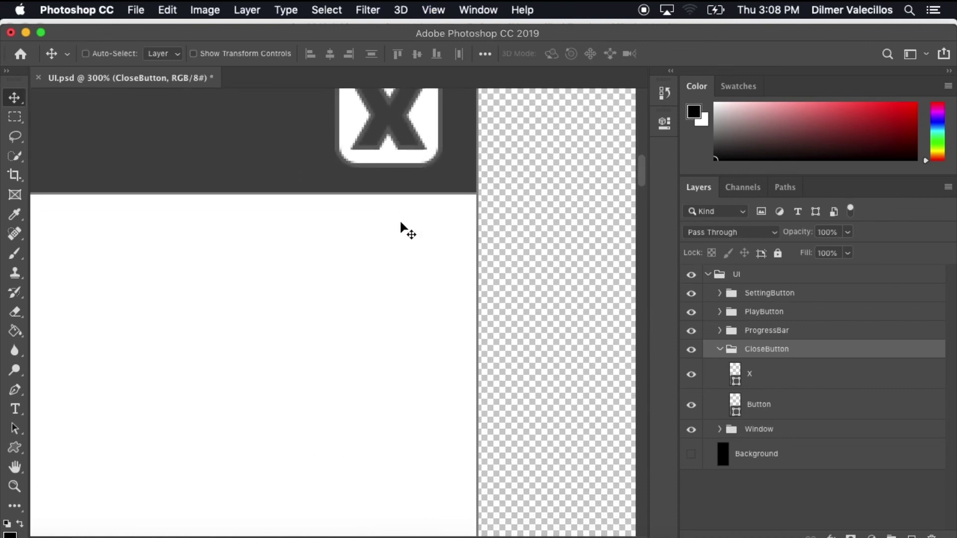
{"action": "scroll", "coordinate": [471, 256], "scroll_direction": "up", "scroll_amount": 2}
{"action": "left_click", "coordinate": [755, 374]}
{"action": "key", "text": "super+t"}
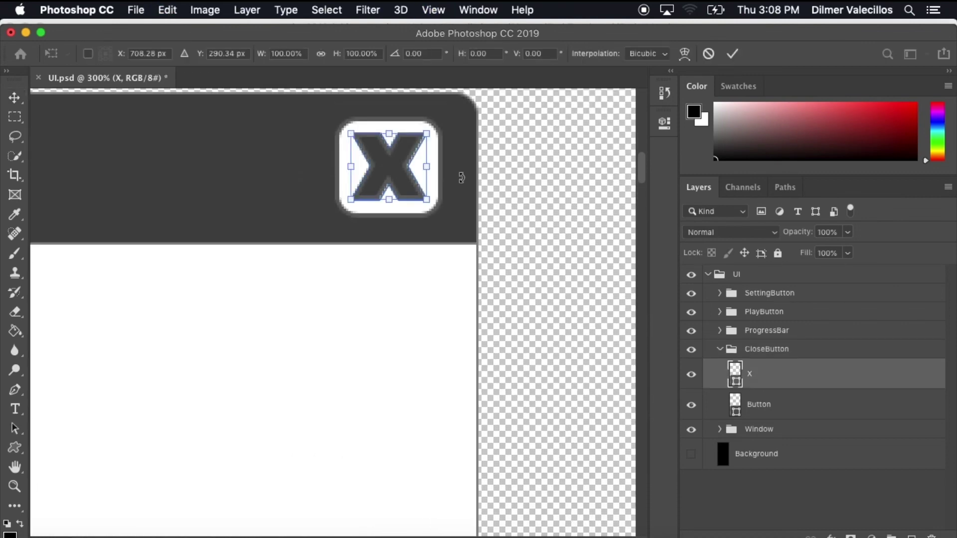
{"action": "mouse_move", "coordinate": [426, 202]}
{"action": "left_mouse_down"}
{"action": "mouse_move", "coordinate": [424, 150]}
{"action": "mouse_move", "coordinate": [420, 187]}
{"action": "left_mouse_up"}
{"action": "key", "text": "super+z"}
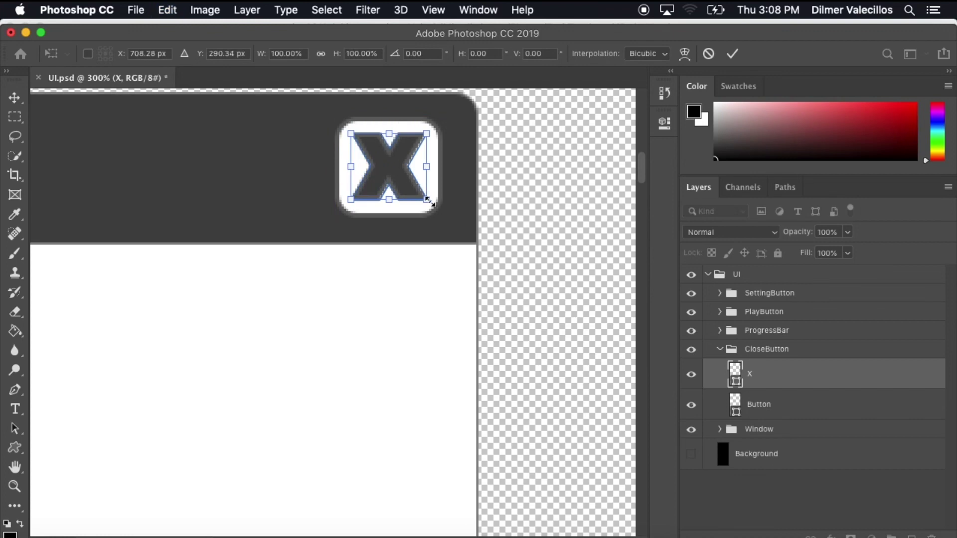
{"action": "key", "text": "Return"}
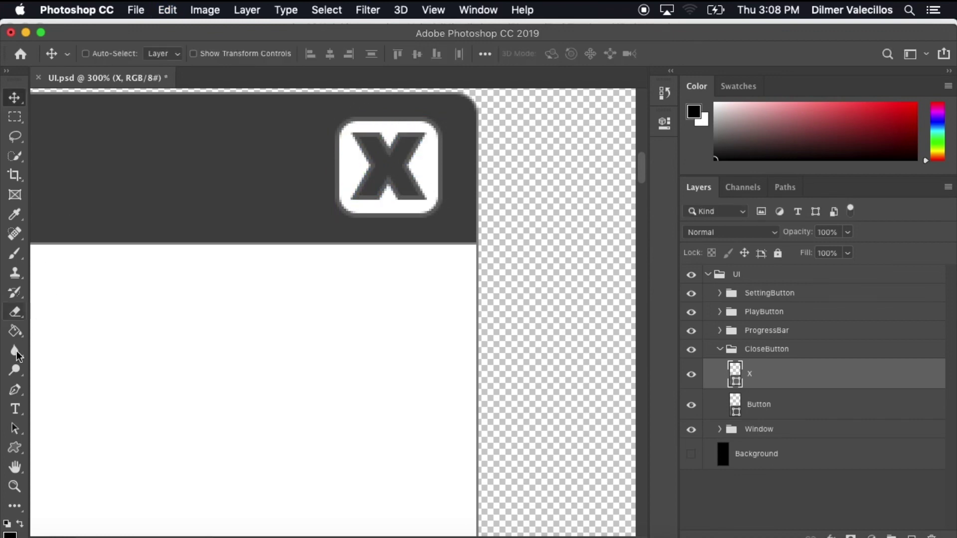
{"action": "left_click", "coordinate": [14, 447]}
{"action": "left_click", "coordinate": [217, 53]}
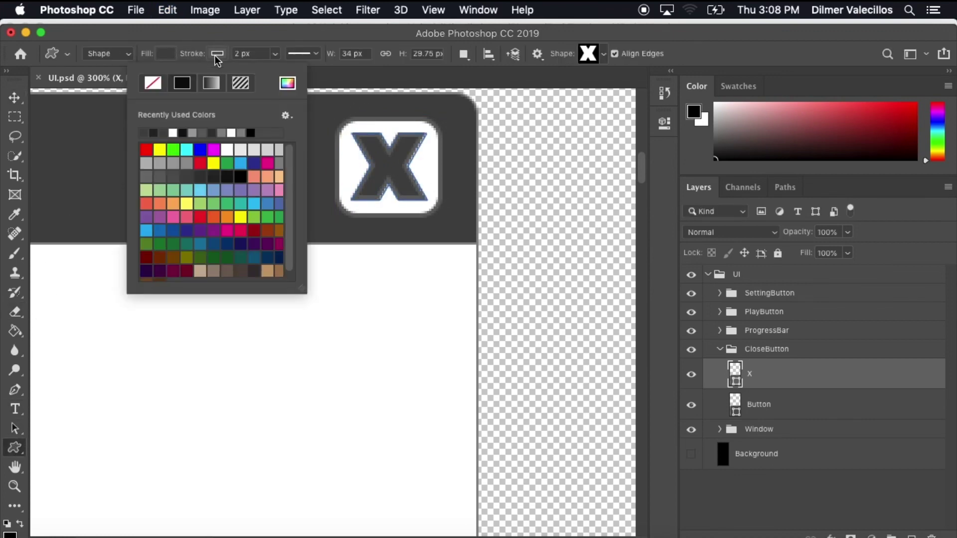
{"action": "left_click", "coordinate": [154, 81]}
{"action": "left_click", "coordinate": [14, 97]}
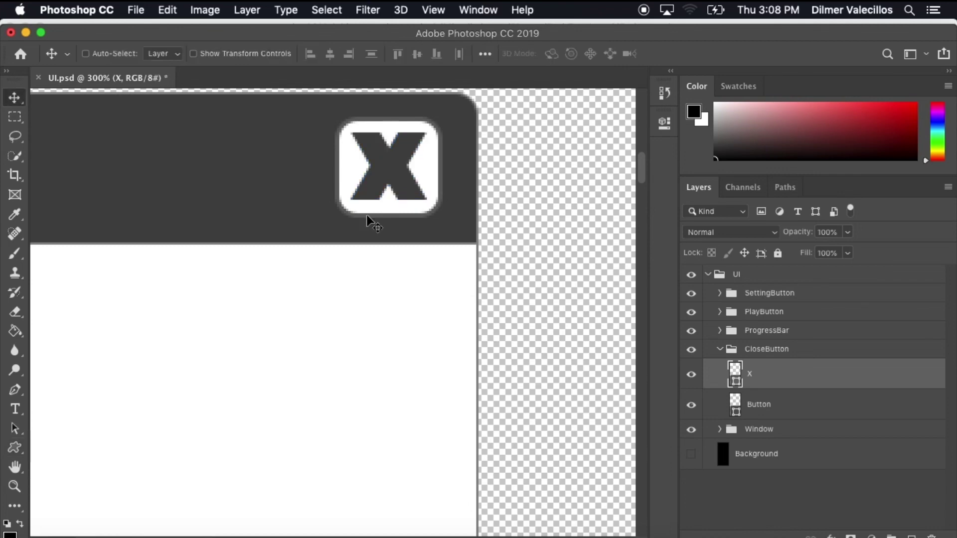
Step: Shrink the X inside its white button, nudge it down, and nudge the close button right
{"action": "key", "text": "super+t"}
{"action": "left_click_drag", "start_coordinate": [427, 201], "coordinate": [412, 198]}
{"action": "key", "text": "Return"}
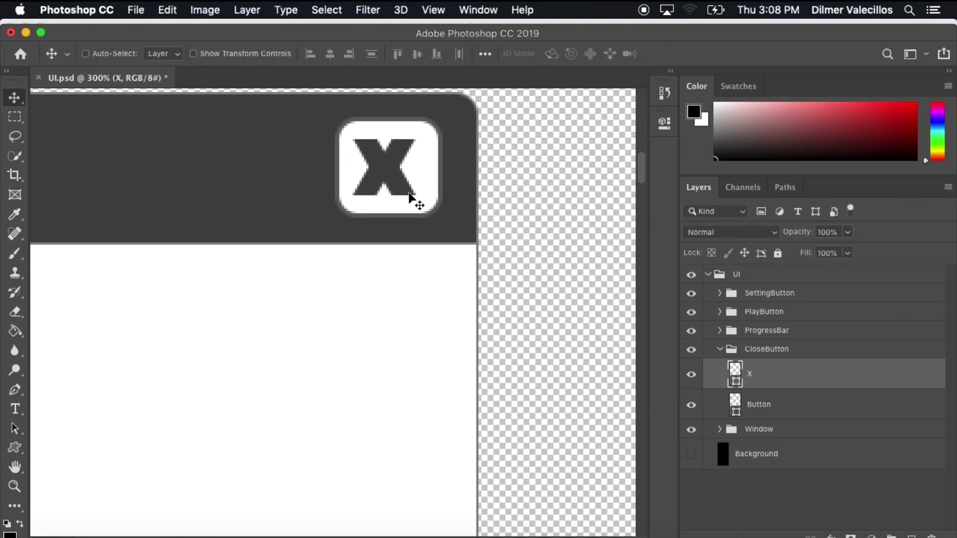
{"action": "key", "text": "Down"}
{"action": "key", "text": "Down"}
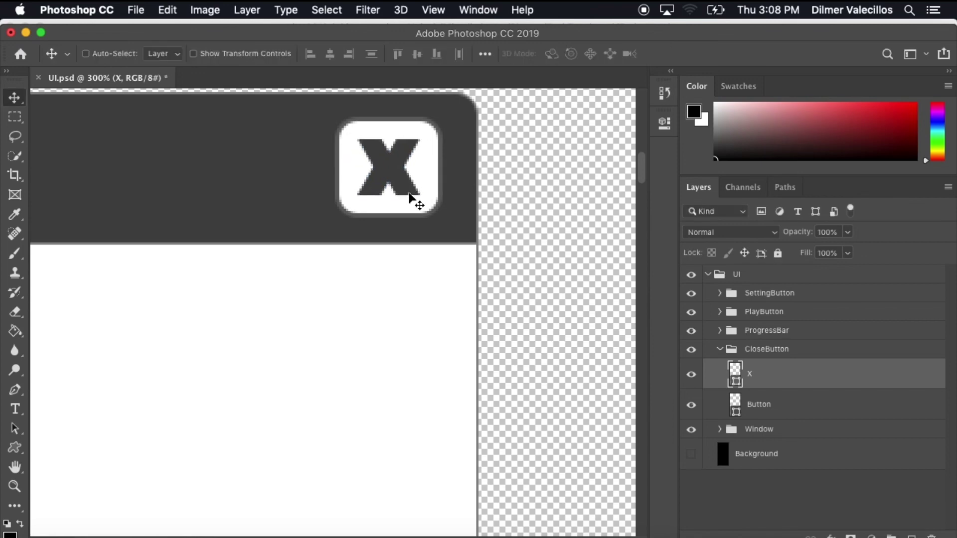
{"action": "left_click", "coordinate": [760, 349]}
{"action": "key", "text": "super+minus"}
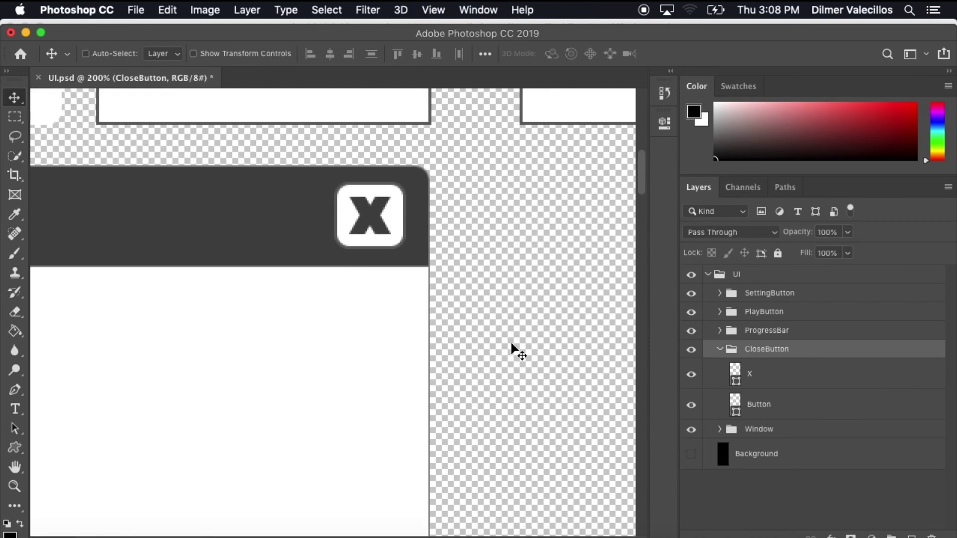
{"action": "key", "text": "super+minus"}
{"action": "key", "text": "Right"}
{"action": "key", "text": "Right"}
{"action": "key", "text": "Right"}
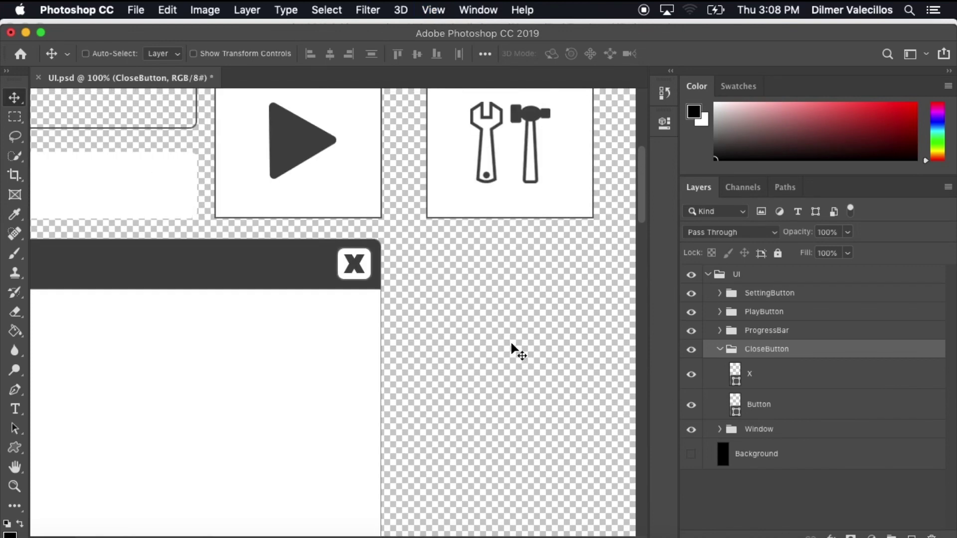
Step: Shrink the X a little further inside the close button
{"action": "scroll", "coordinate": [512, 344], "scroll_direction": "down", "scroll_amount": 5}
{"action": "scroll", "coordinate": [511, 345], "scroll_direction": "up", "scroll_amount": 3}
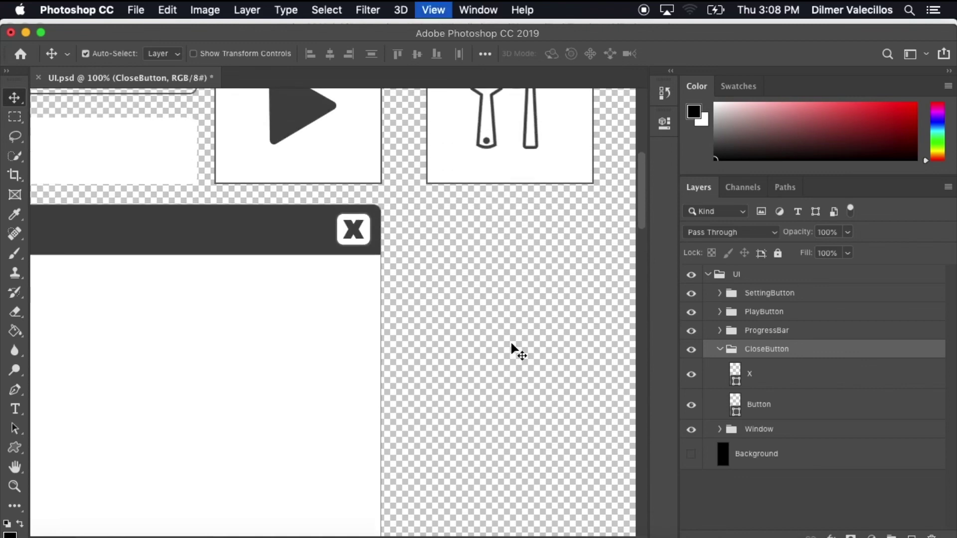
{"action": "key", "text": "super+minus"}
{"action": "key", "text": "super+plus"}
{"action": "key", "text": "super+plus"}
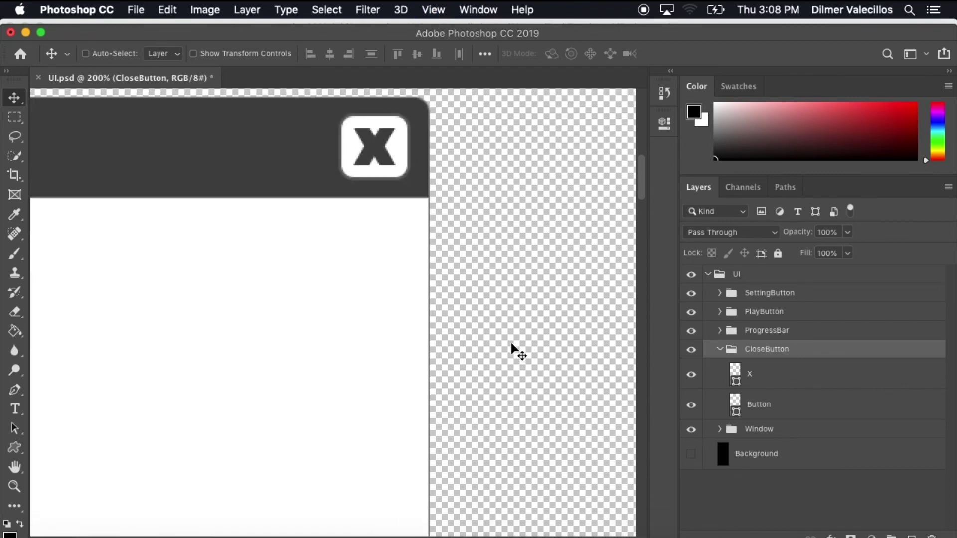
{"action": "key", "text": "super+plus"}
{"action": "key", "text": "super+minus"}
{"action": "key", "text": "super+minus"}
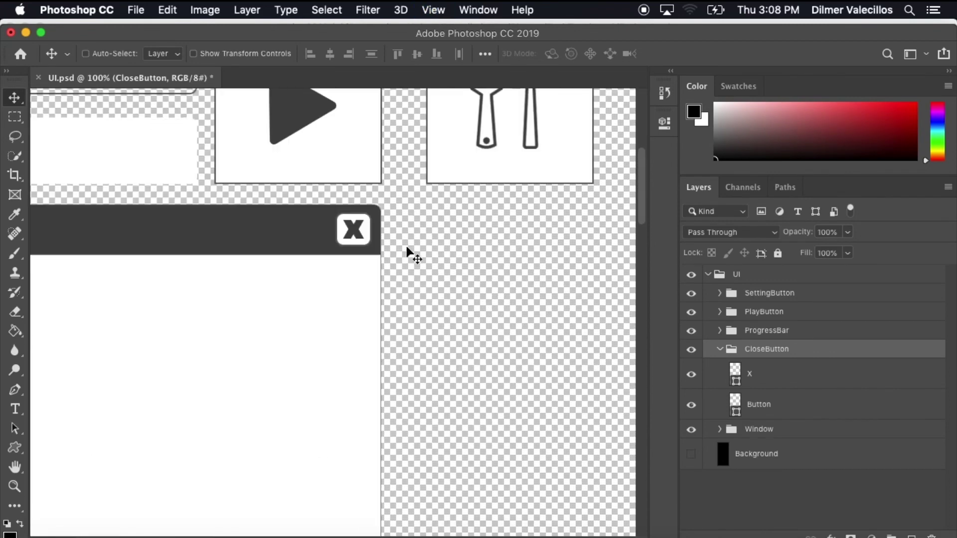
{"action": "key", "text": "super+t"}
{"action": "left_click_drag", "start_coordinate": [371, 245], "coordinate": [366, 240]}
{"action": "key", "text": "Return"}
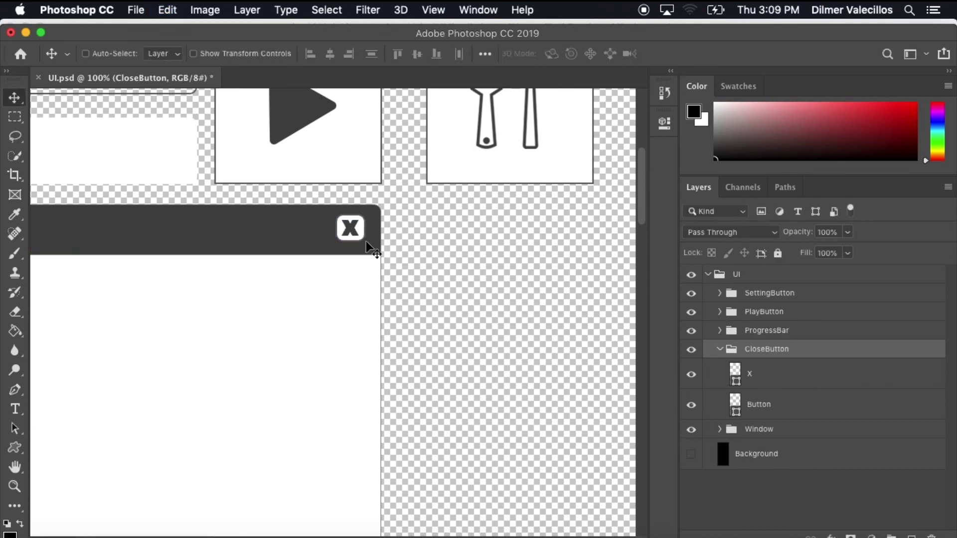
{"action": "key", "text": "super+minus"}
{"action": "key", "text": "super+minus"}
{"action": "key", "text": "super+plus"}
{"action": "key", "text": "super+plus"}
{"action": "key", "text": "super+plus"}
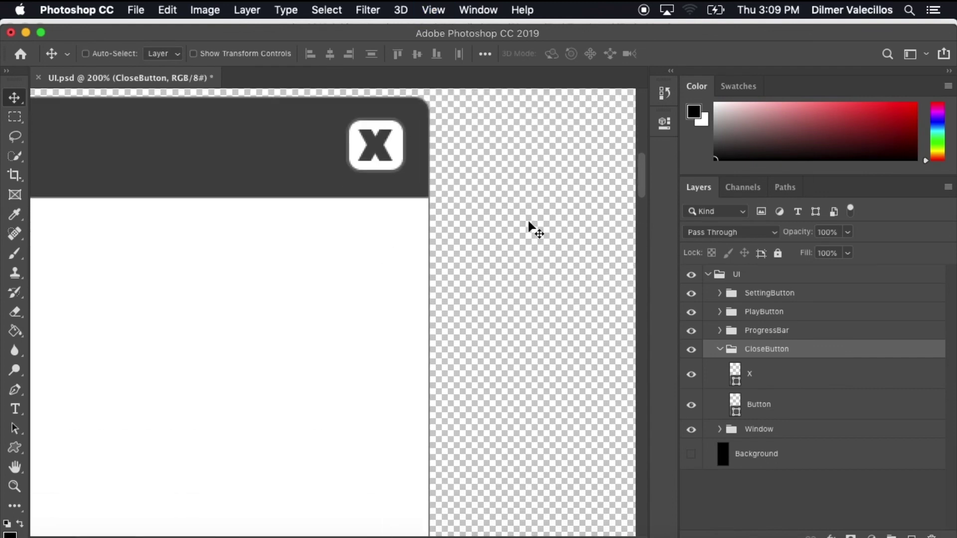
Step: Move the close button onto empty canvas at the window's top-right edge and save UI.psd
{"action": "left_click_drag", "start_coordinate": [377, 151], "coordinate": [481, 129]}
{"action": "key", "text": "super+minus"}
{"action": "key", "text": "super+minus"}
{"action": "key", "text": "super+minus"}
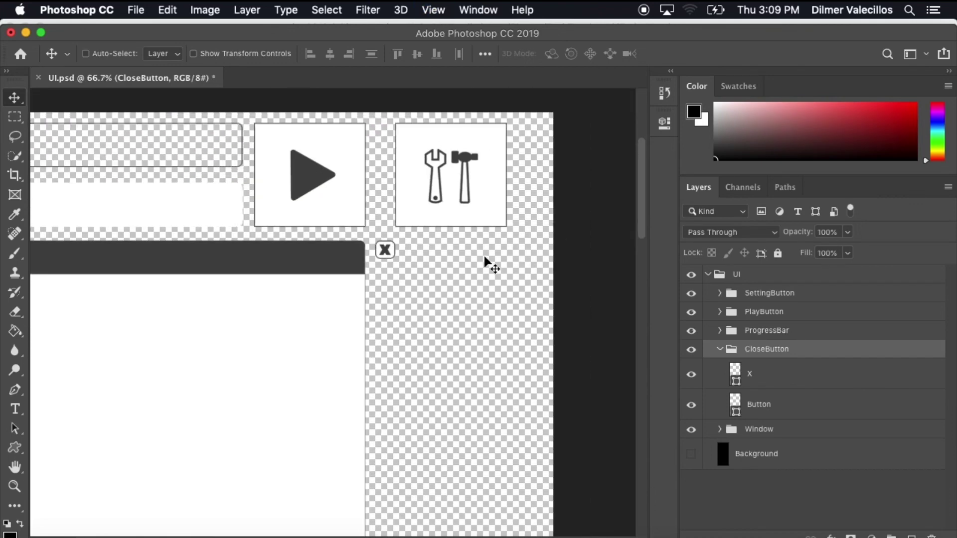
{"action": "key", "text": "super+plus"}
{"action": "key", "text": "super+plus"}
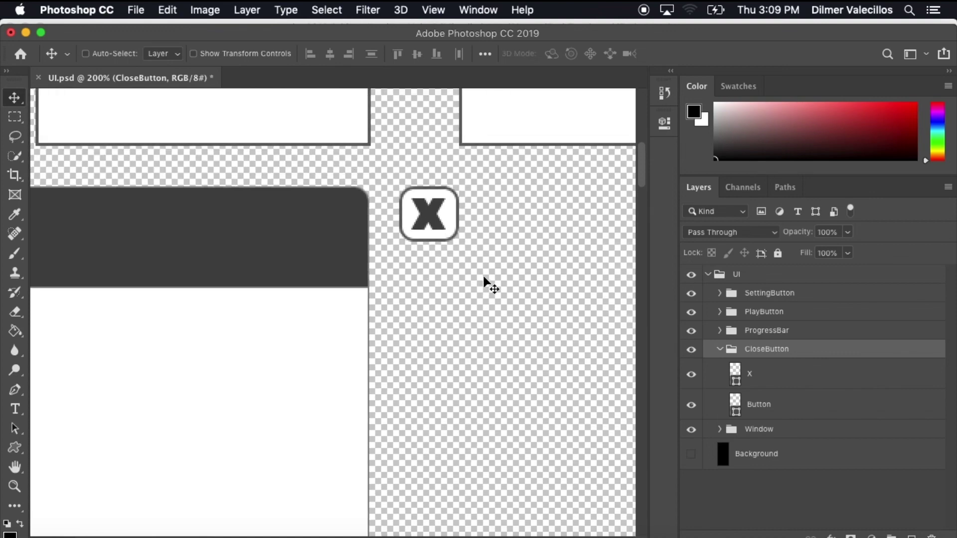
{"action": "key", "text": "super+t"}
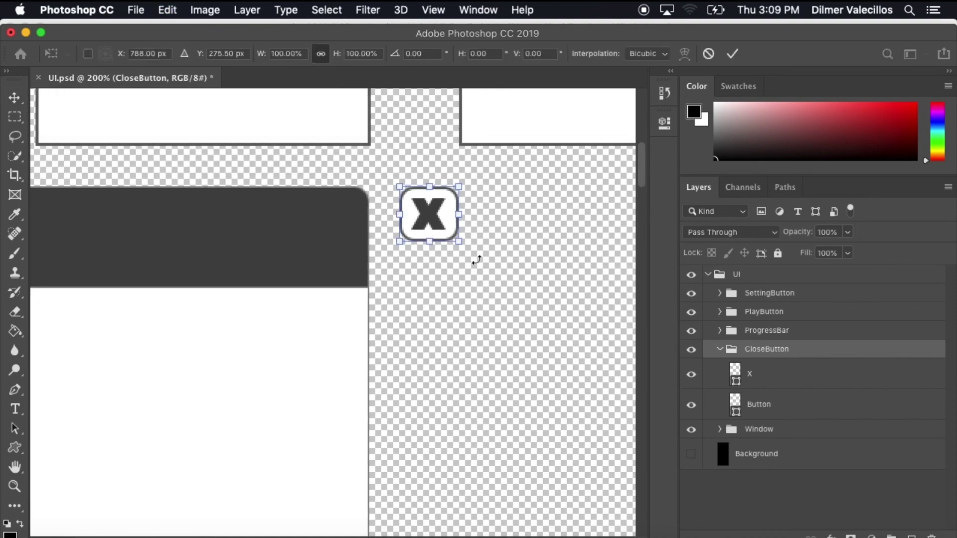
{"action": "left_click_drag", "start_coordinate": [461, 243], "coordinate": [510, 321]}
{"action": "key", "text": "Escape"}
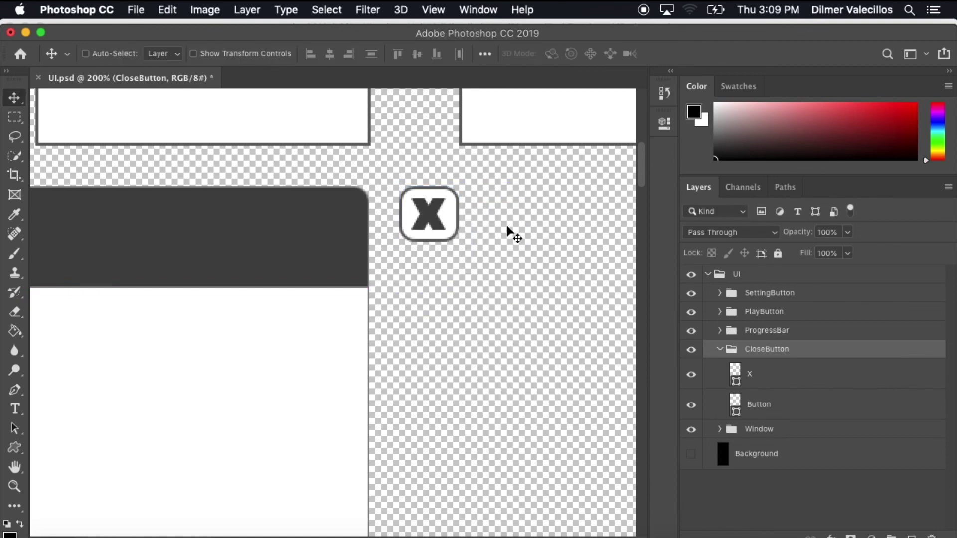
{"action": "left_click_drag", "start_coordinate": [435, 233], "coordinate": [489, 232]}
{"action": "key", "text": "super+s"}
{"action": "key", "text": "super+Tab"}
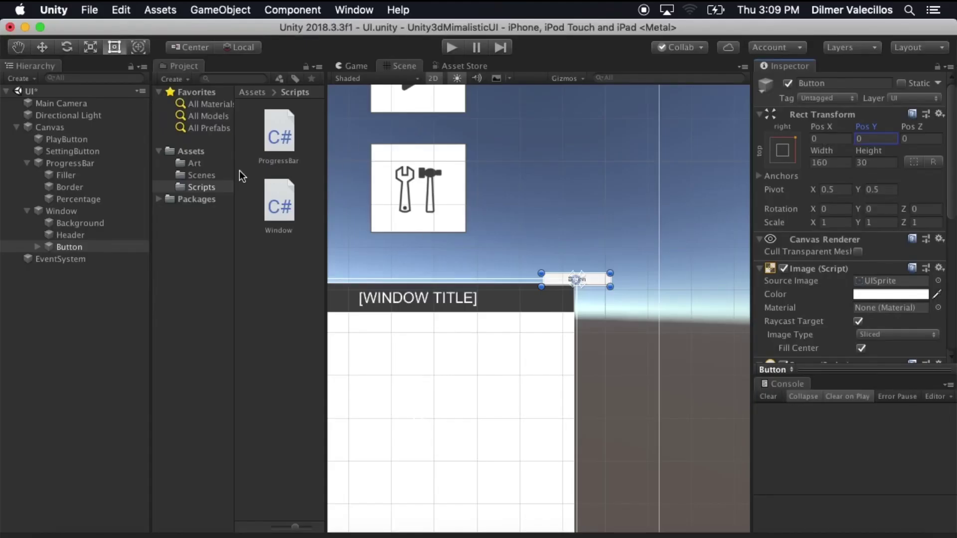
Step: Select the UI sprite sheet in the Art folder and open its Sprite Editor
{"action": "left_click", "coordinate": [198, 175]}
{"action": "left_click", "coordinate": [197, 162]}
{"action": "left_click", "coordinate": [275, 142]}
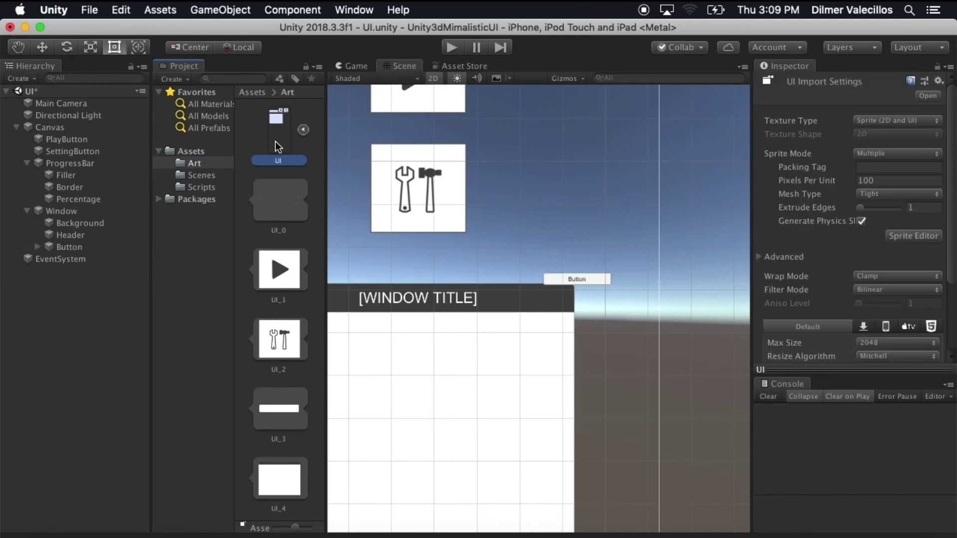
{"action": "left_click", "coordinate": [913, 235]}
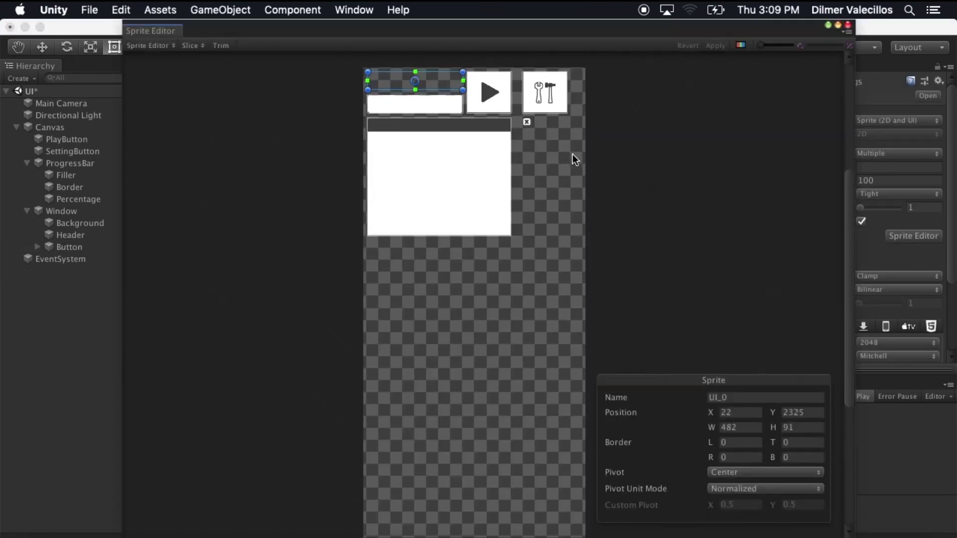
Step: Mark out a 41 × 39 sprite, UI_5, around the X icon and close the editor
{"action": "scroll", "coordinate": [572, 154], "scroll_direction": "up", "scroll_amount": 10}
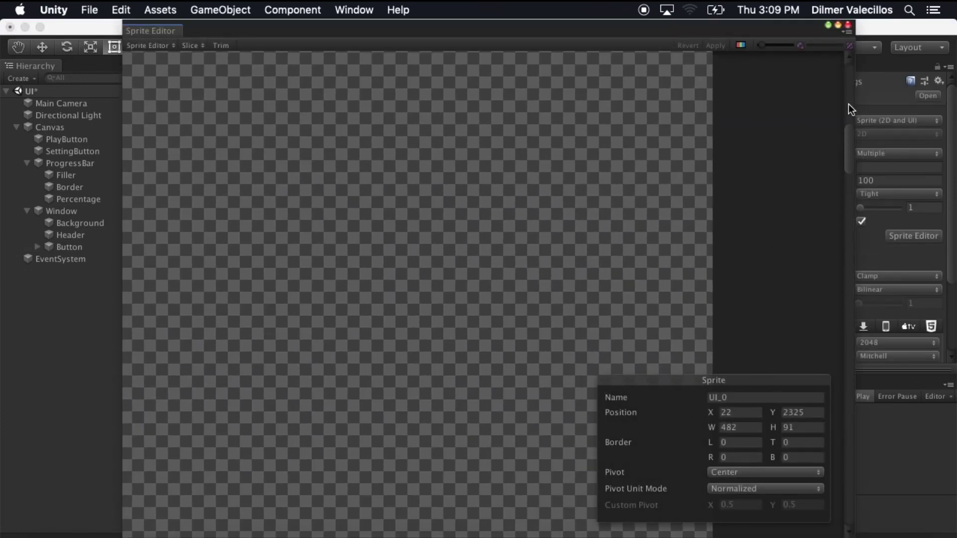
{"action": "left_click_drag", "start_coordinate": [848, 103], "coordinate": [847, 118]}
{"action": "scroll", "coordinate": [478, 294], "scroll_direction": "left", "scroll_amount": 5}
{"action": "left_click_drag", "start_coordinate": [224, 388], "coordinate": [315, 474]}
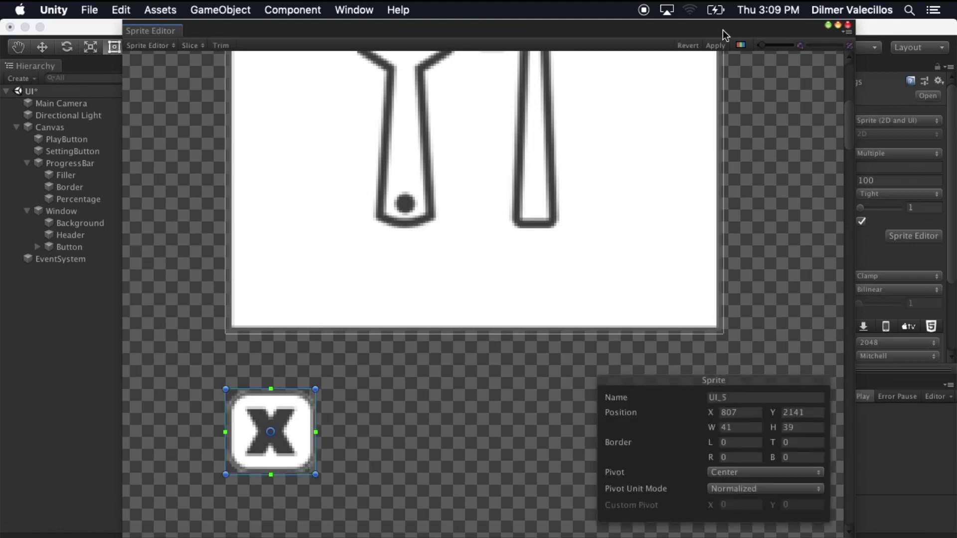
{"action": "scroll", "coordinate": [818, 85], "scroll_direction": "down", "scroll_amount": 5}
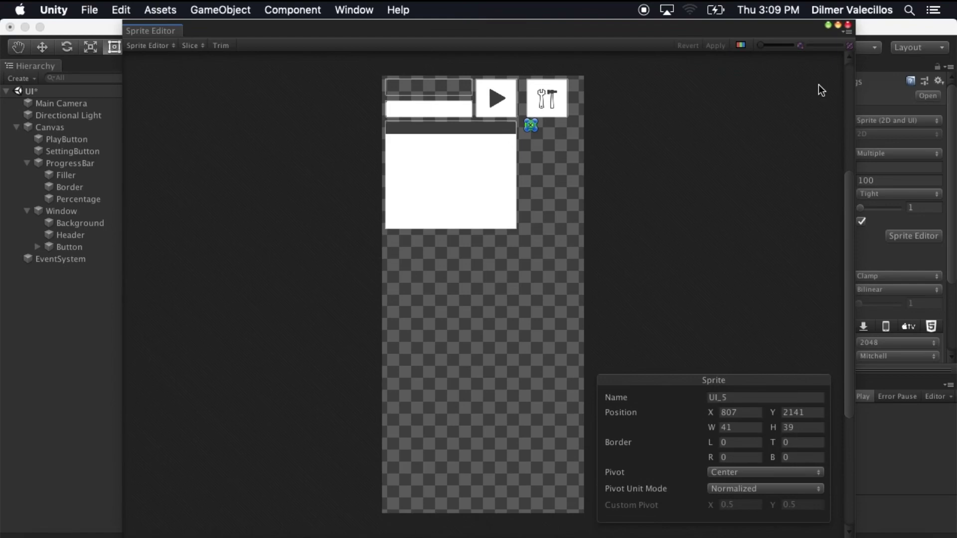
{"action": "left_click", "coordinate": [847, 25]}
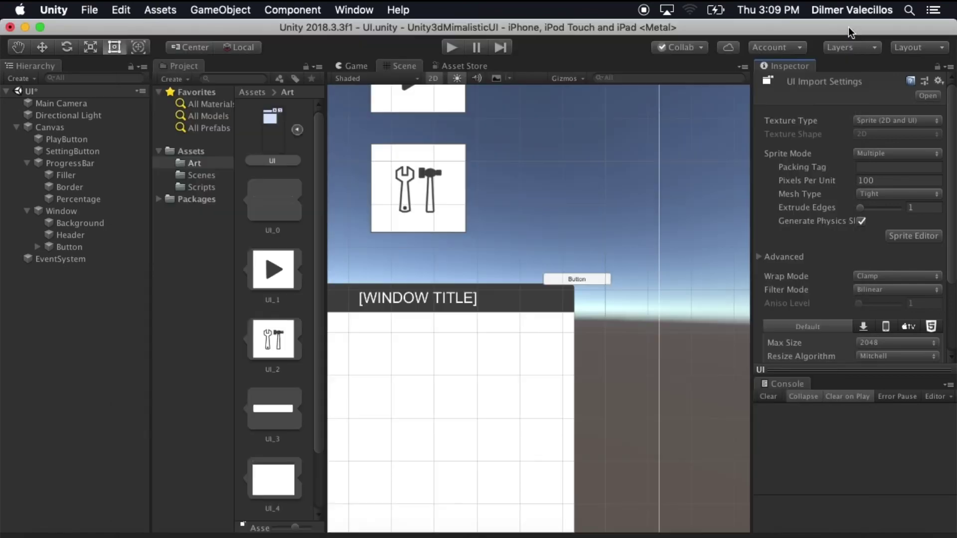
Step: Assign sprite UI_5 to the Button's Source Image and set it to native size
{"action": "left_click", "coordinate": [75, 222]}
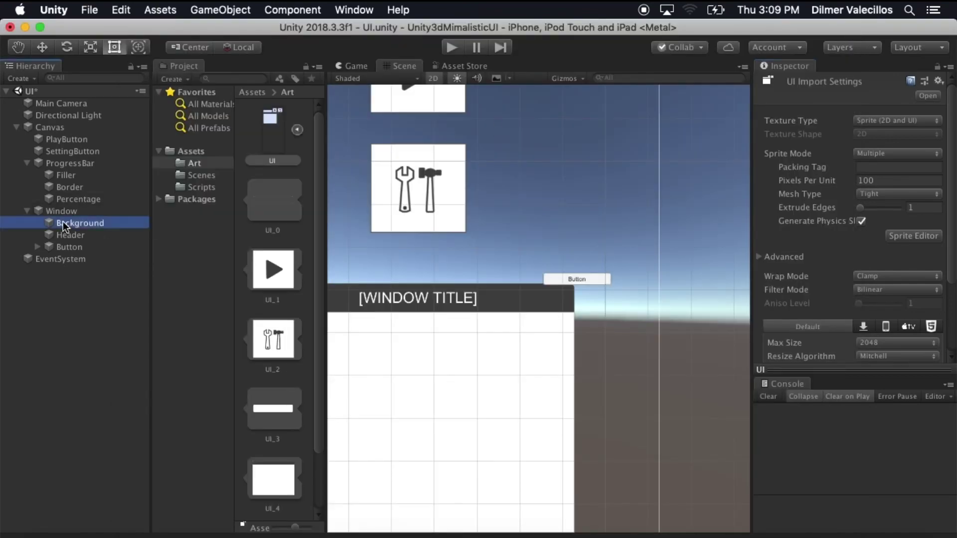
{"action": "left_click", "coordinate": [68, 246]}
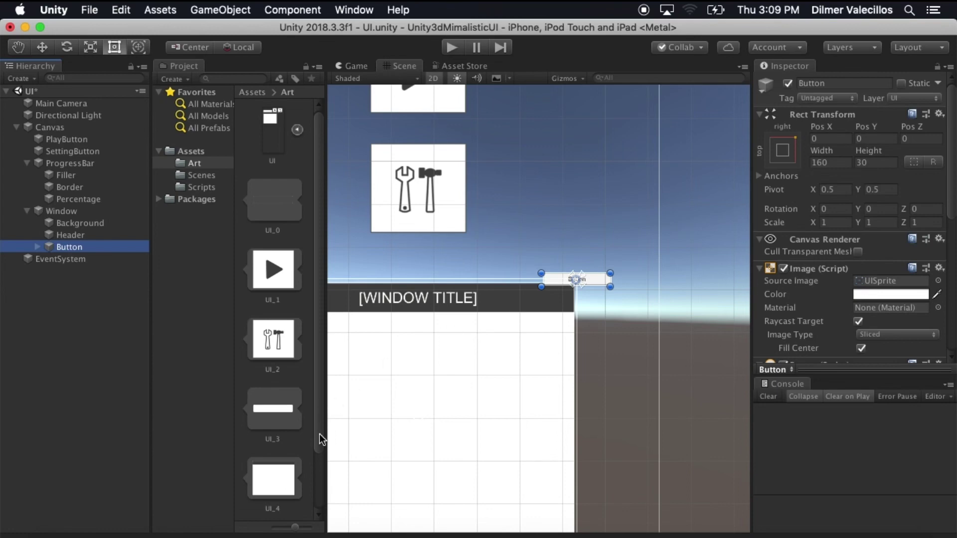
{"action": "scroll", "coordinate": [318, 433], "scroll_direction": "down", "scroll_amount": 3}
{"action": "left_click_drag", "start_coordinate": [285, 467], "coordinate": [887, 300]}
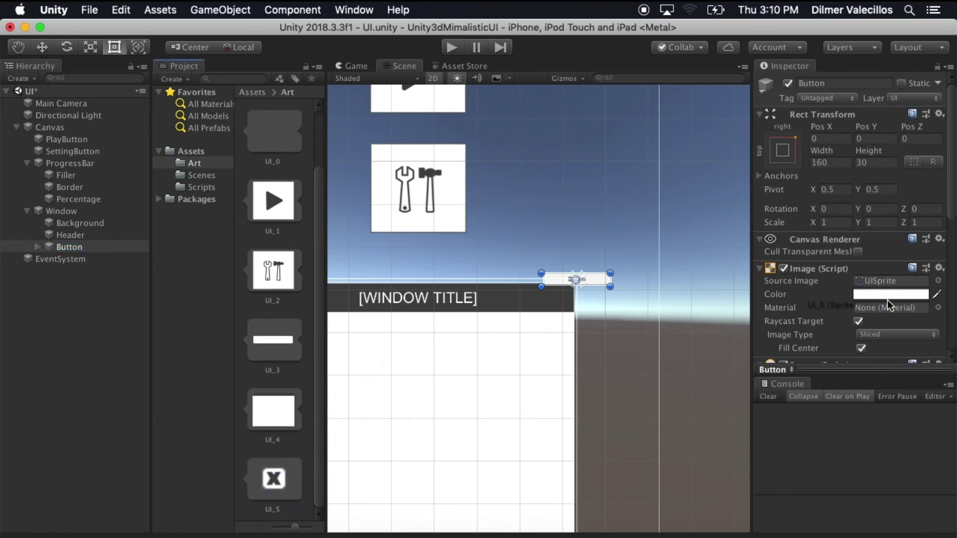
{"action": "left_click_drag", "start_coordinate": [275, 479], "coordinate": [874, 282]}
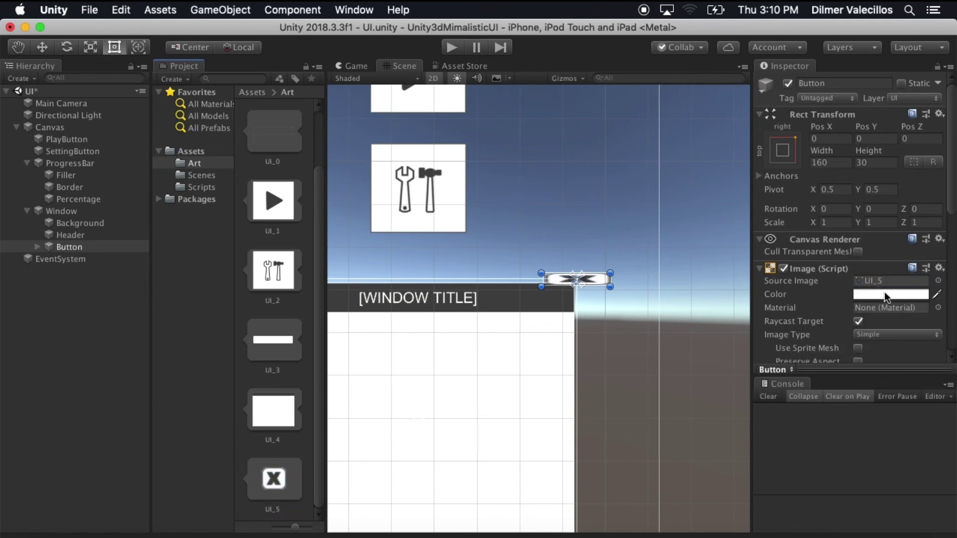
{"action": "scroll", "coordinate": [886, 297], "scroll_direction": "down", "scroll_amount": 4}
{"action": "left_click", "coordinate": [886, 294]}
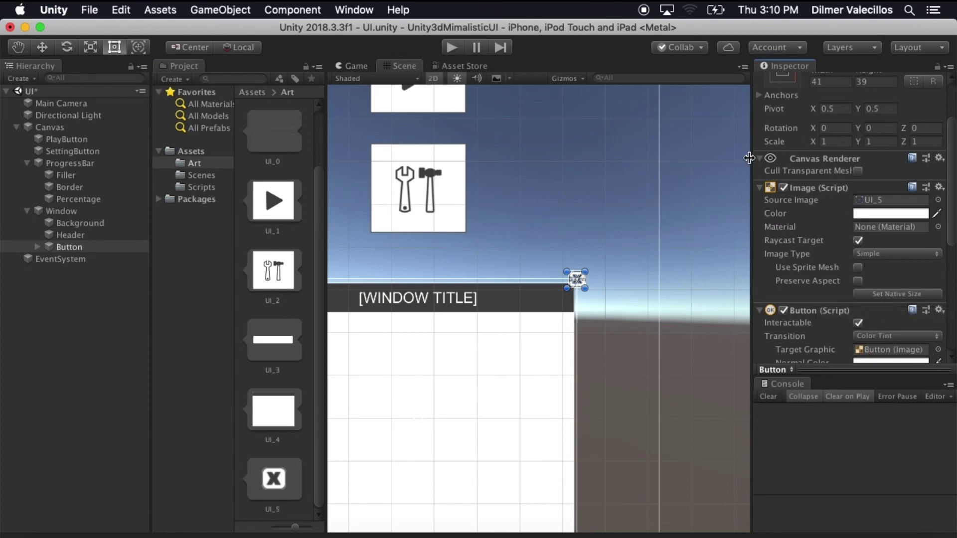
{"action": "key", "text": "w"}
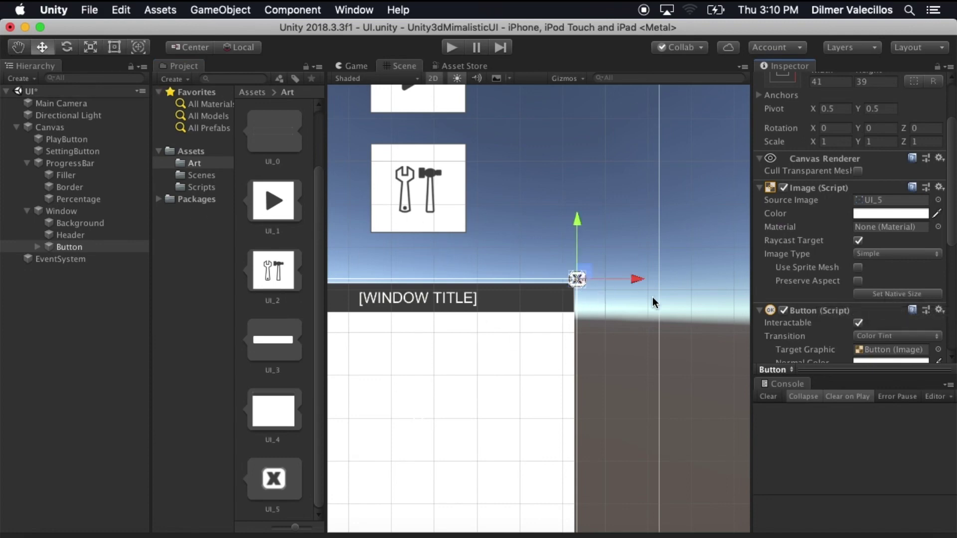
Step: Delete the Button's Text child object
{"action": "scroll", "coordinate": [648, 298], "scroll_direction": "up", "scroll_amount": 10}
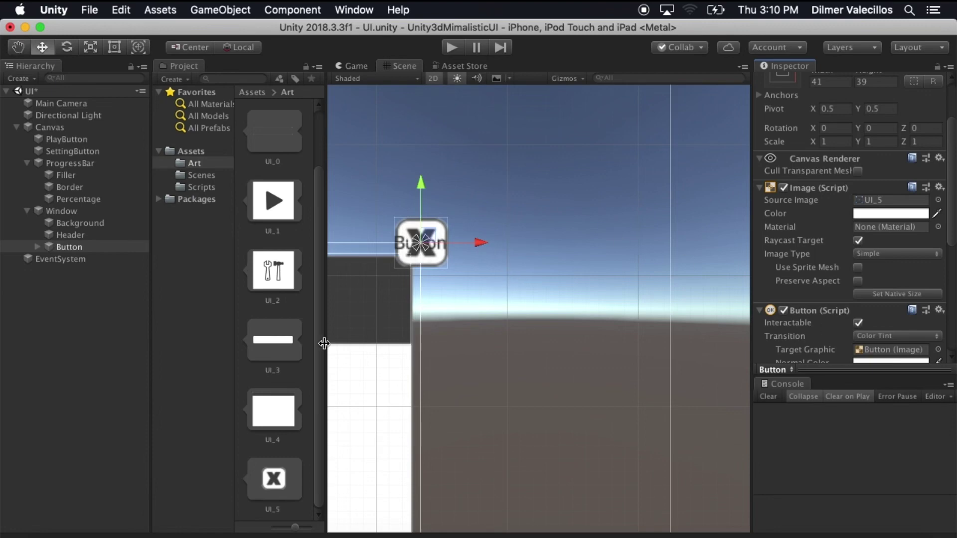
{"action": "left_click", "coordinate": [36, 246]}
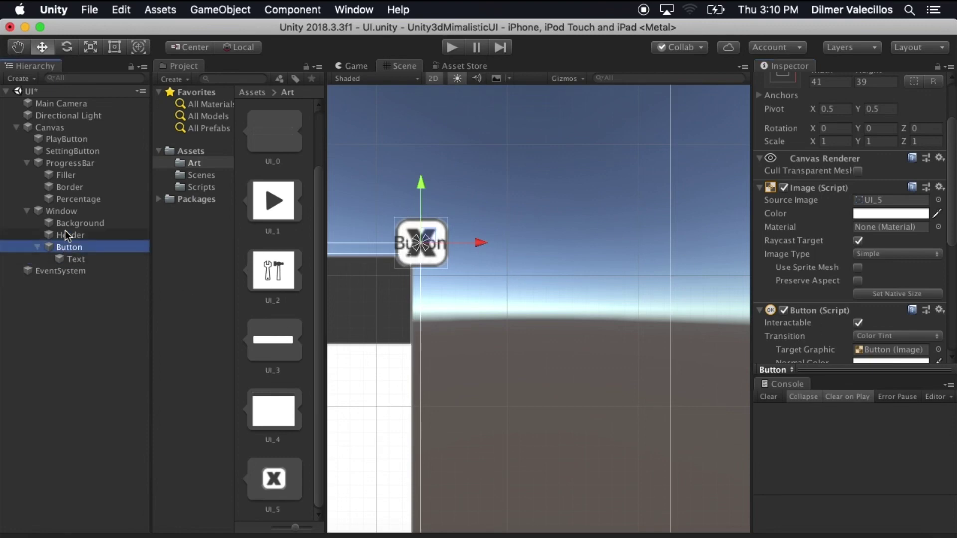
{"action": "left_click", "coordinate": [79, 259]}
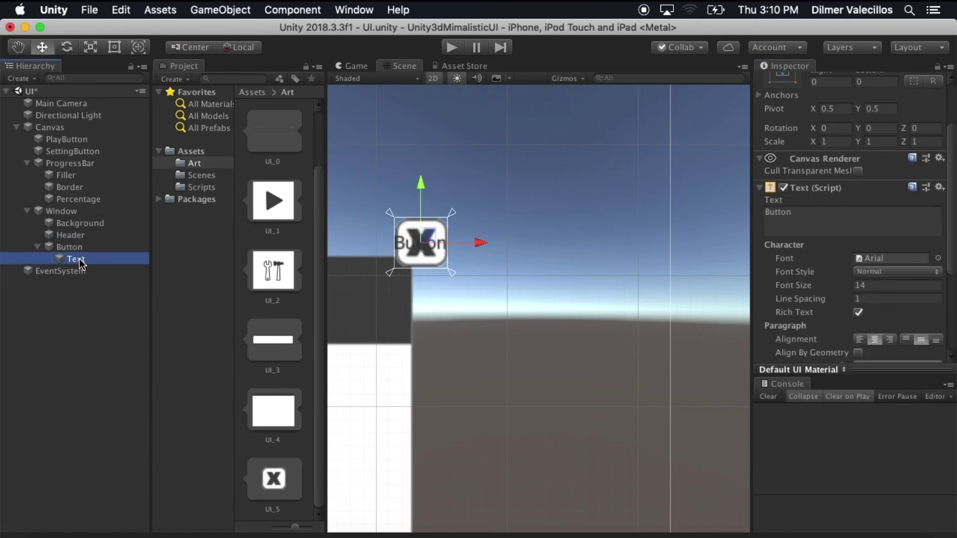
{"action": "right_click", "coordinate": [79, 259]}
{"action": "left_click", "coordinate": [120, 332]}
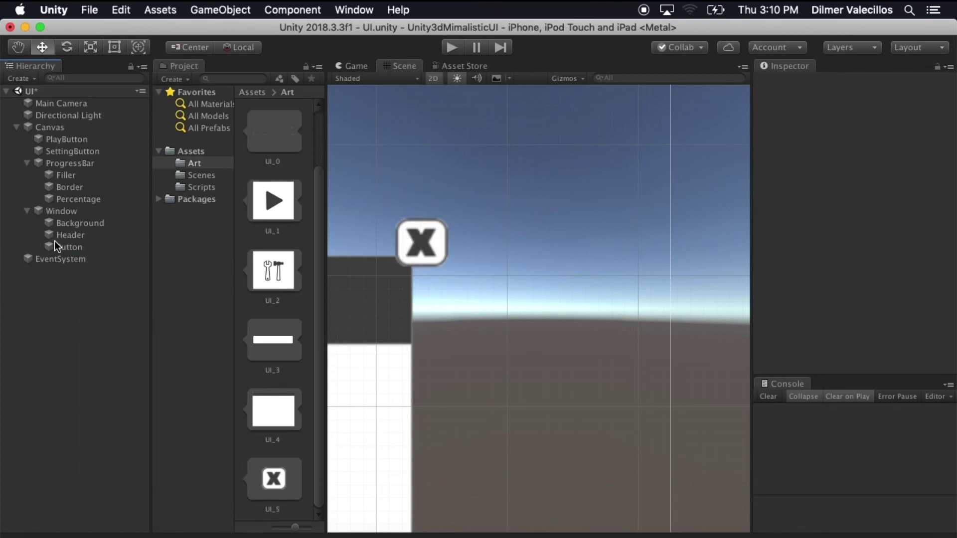
{"action": "left_click", "coordinate": [69, 247]}
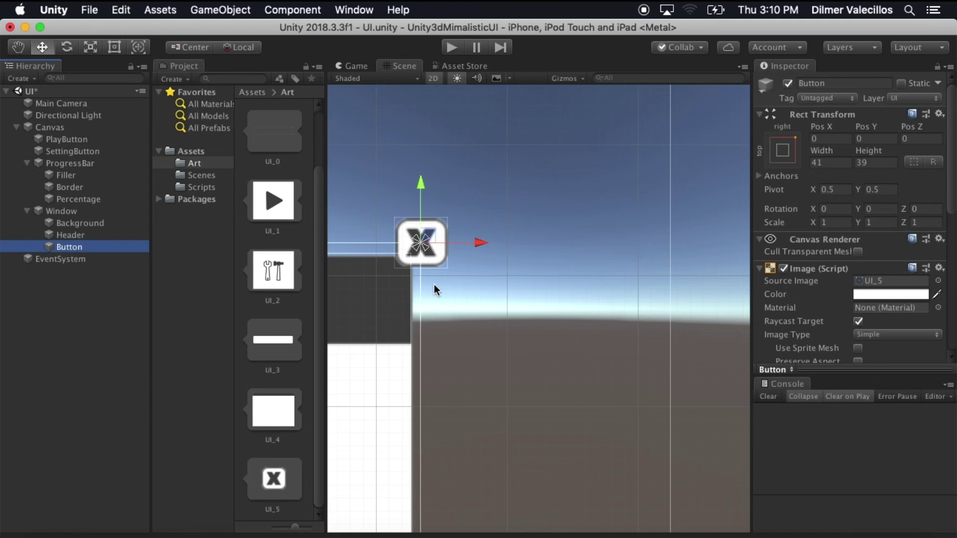
Step: Drag the X button into the header's top-right corner, at about -44.7, -44.1
{"action": "left_click_drag", "start_coordinate": [428, 235], "coordinate": [369, 299]}
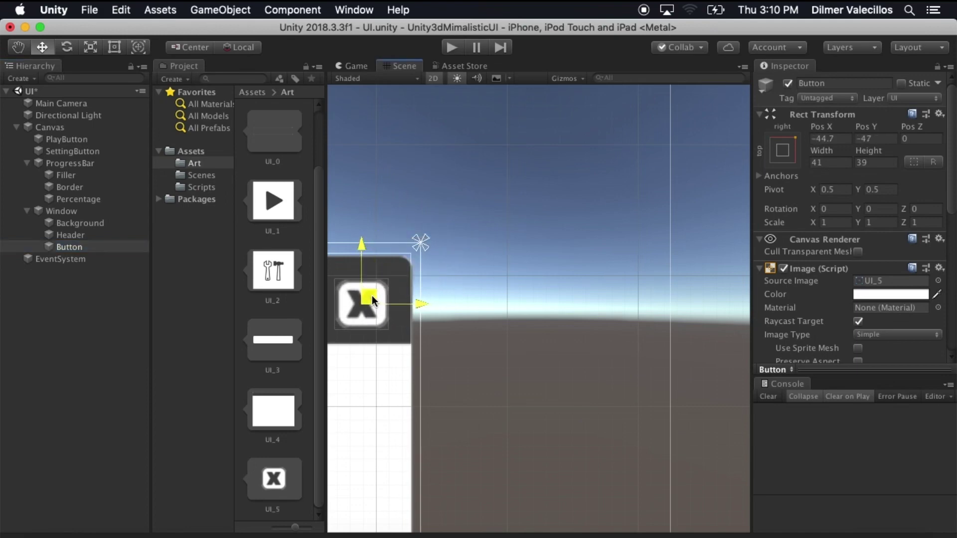
{"action": "middle_click_drag", "start_coordinate": [373, 294], "coordinate": [597, 301]}
{"action": "left_click_drag", "start_coordinate": [589, 287], "coordinate": [590, 285]}
Step: Select the Canvas and check the close button in the Game view
{"action": "scroll", "coordinate": [693, 357], "scroll_direction": "down", "scroll_amount": 2}
{"action": "left_click", "coordinate": [693, 357]}
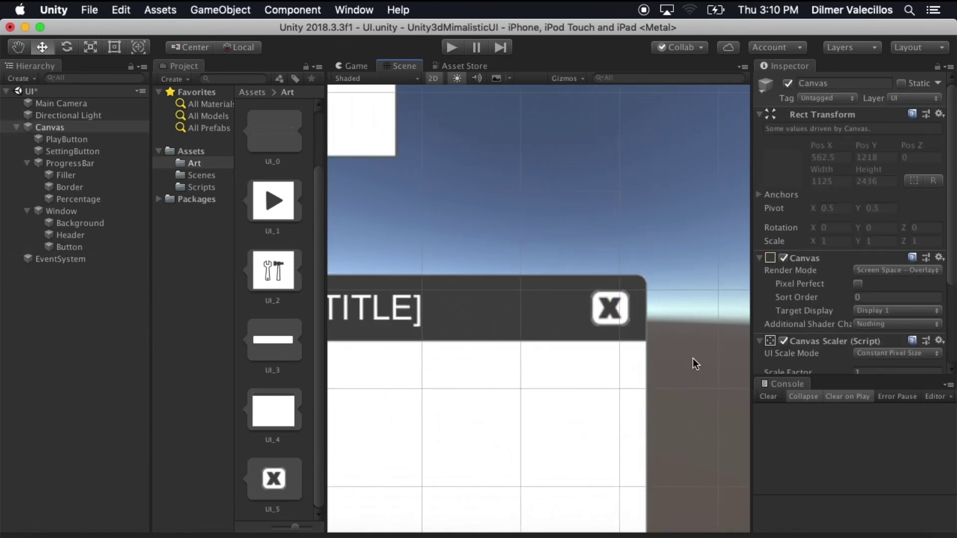
{"action": "scroll", "coordinate": [687, 369], "scroll_direction": "down", "scroll_amount": 4}
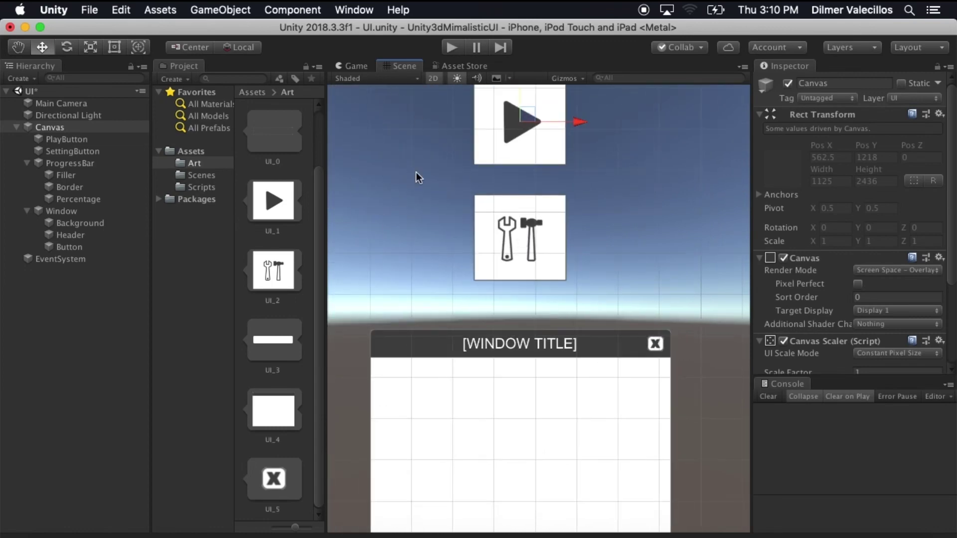
{"action": "left_click", "coordinate": [354, 67]}
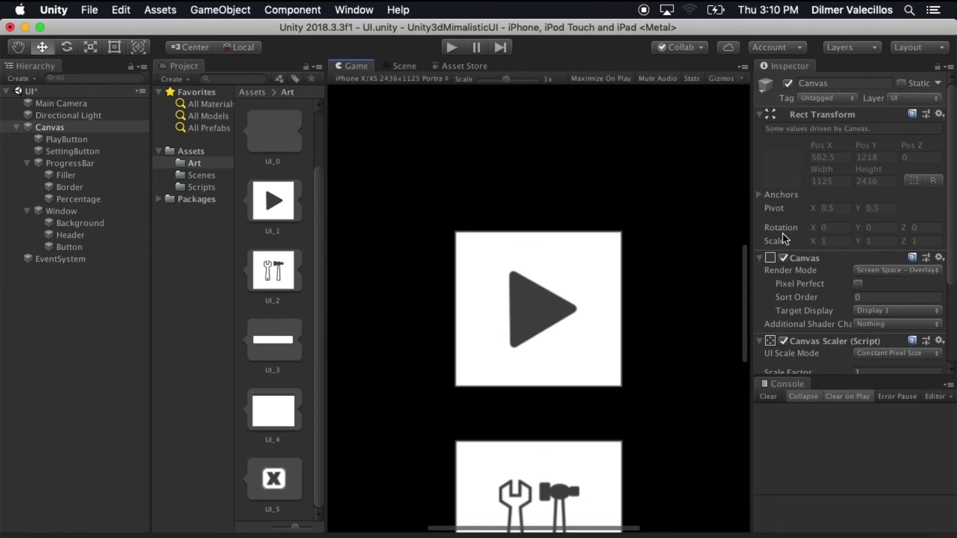
{"action": "left_click_drag", "start_coordinate": [746, 287], "coordinate": [746, 384]}
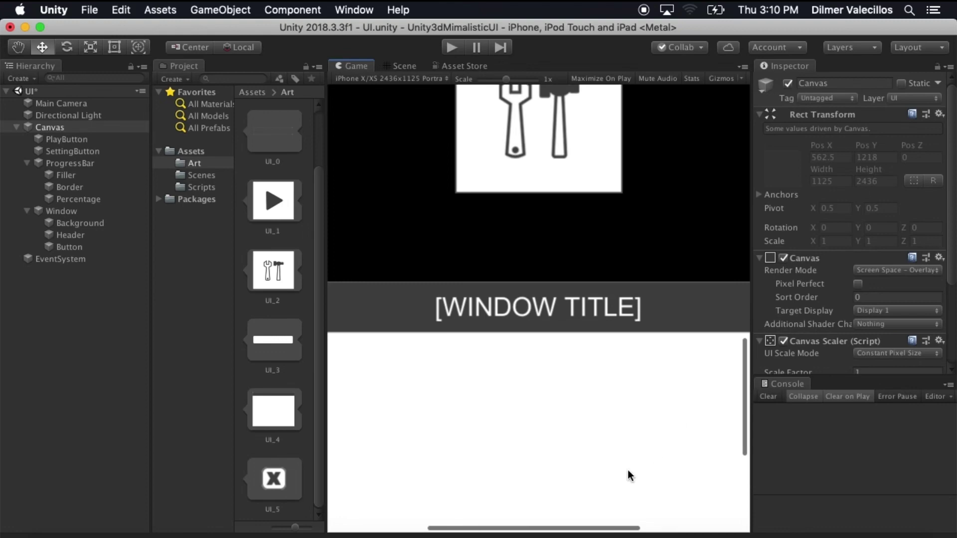
{"action": "left_click_drag", "start_coordinate": [588, 528], "coordinate": [641, 527]}
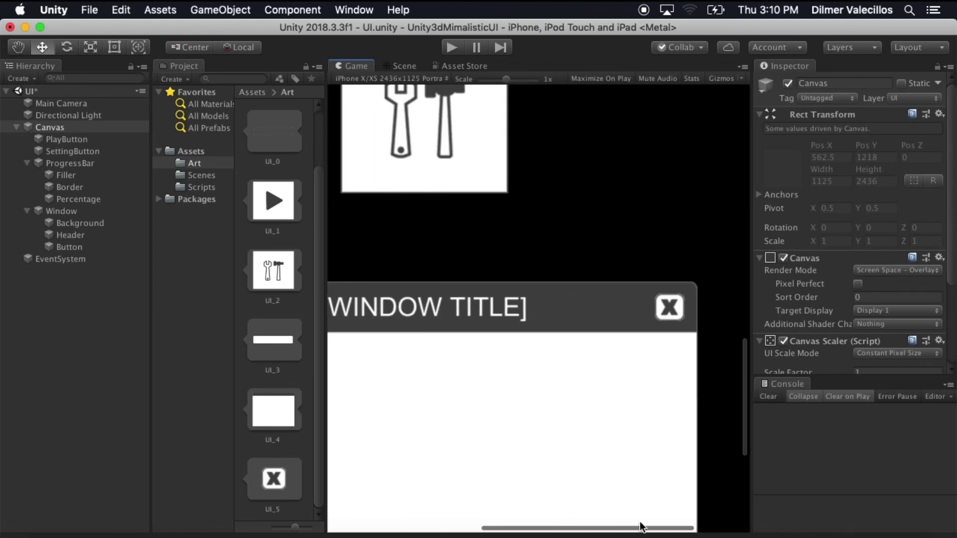
{"action": "key", "text": "super+Tab"}
{"action": "key", "text": "super+Tab"}
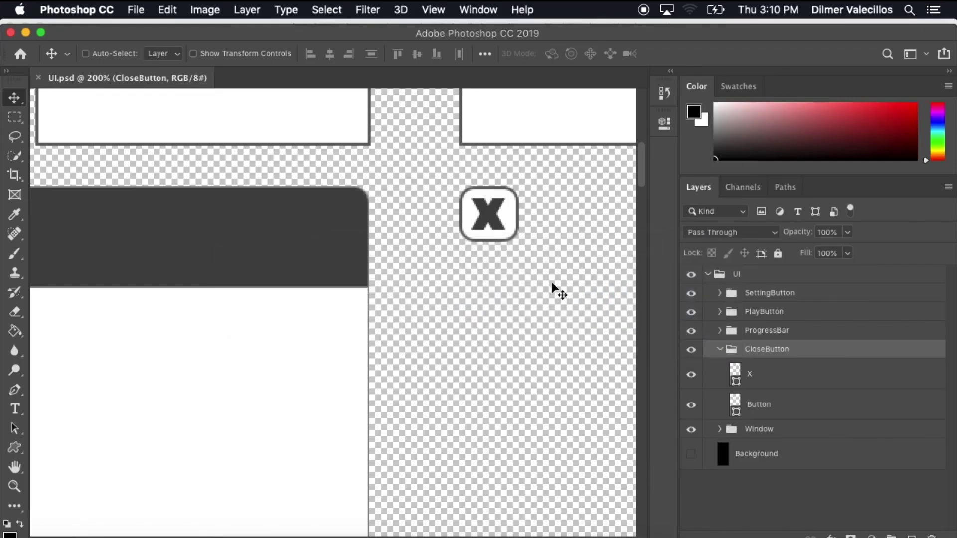
Step: Set the Button shape layer's stroke to No Color and save UI.psd
{"action": "left_click", "coordinate": [762, 375]}
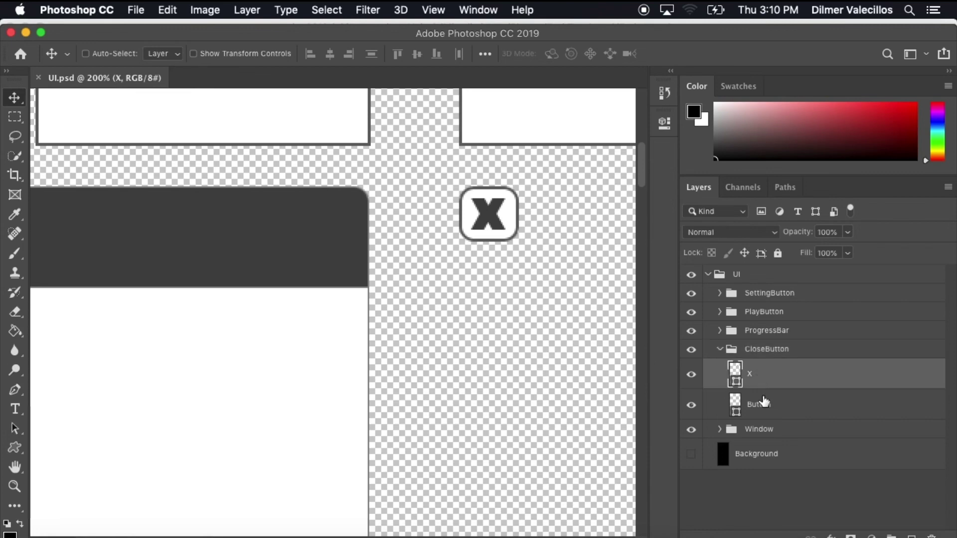
{"action": "left_click", "coordinate": [764, 401]}
{"action": "left_click", "coordinate": [15, 448]}
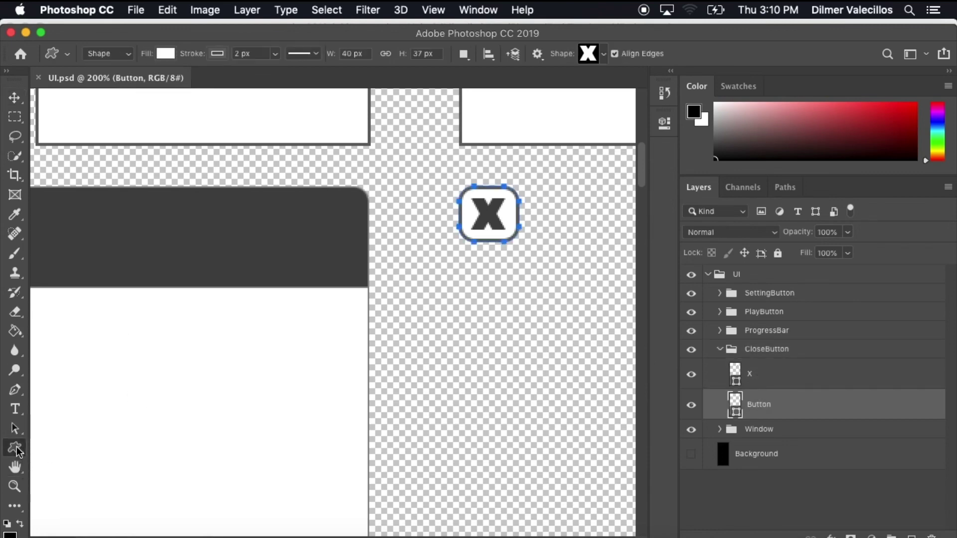
{"action": "left_click", "coordinate": [224, 56]}
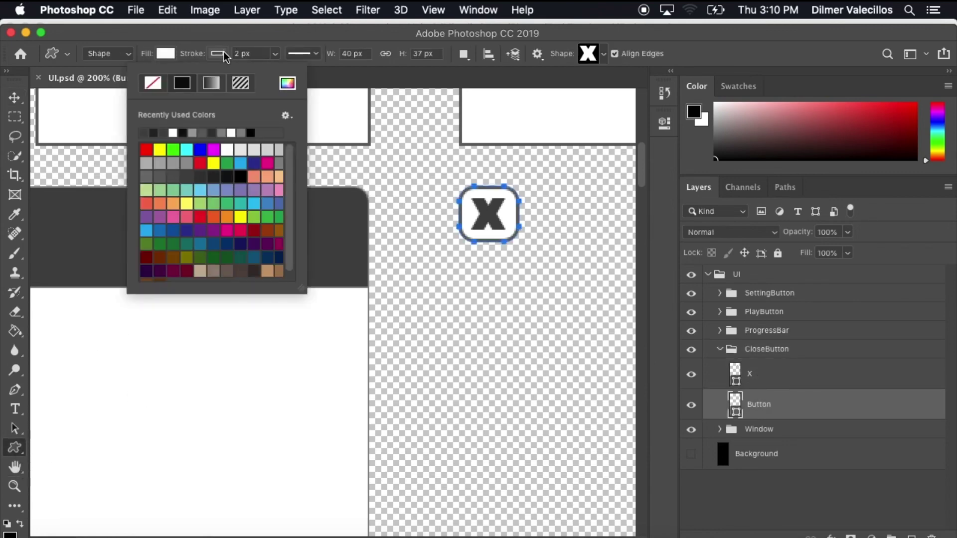
{"action": "left_click", "coordinate": [153, 81]}
{"action": "left_click", "coordinate": [14, 96]}
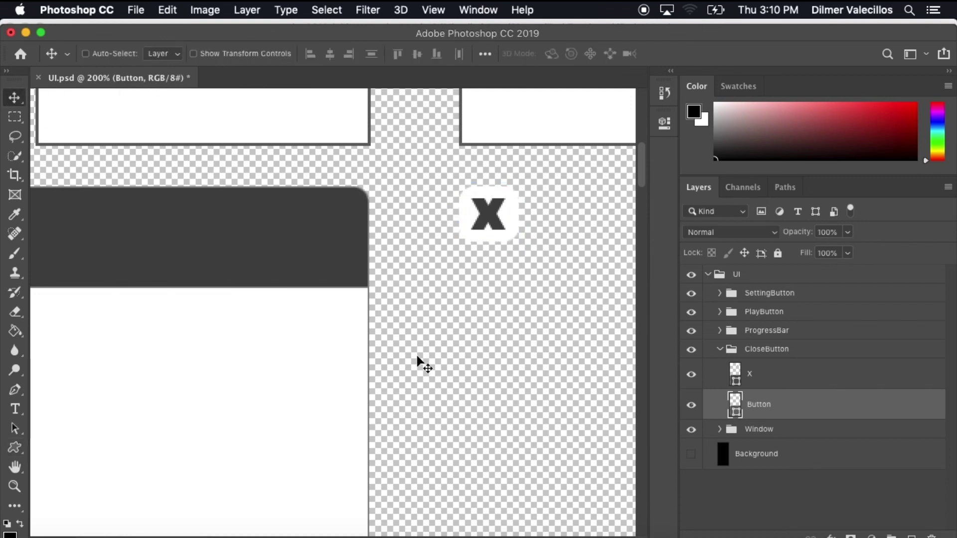
{"action": "key", "text": "super+s"}
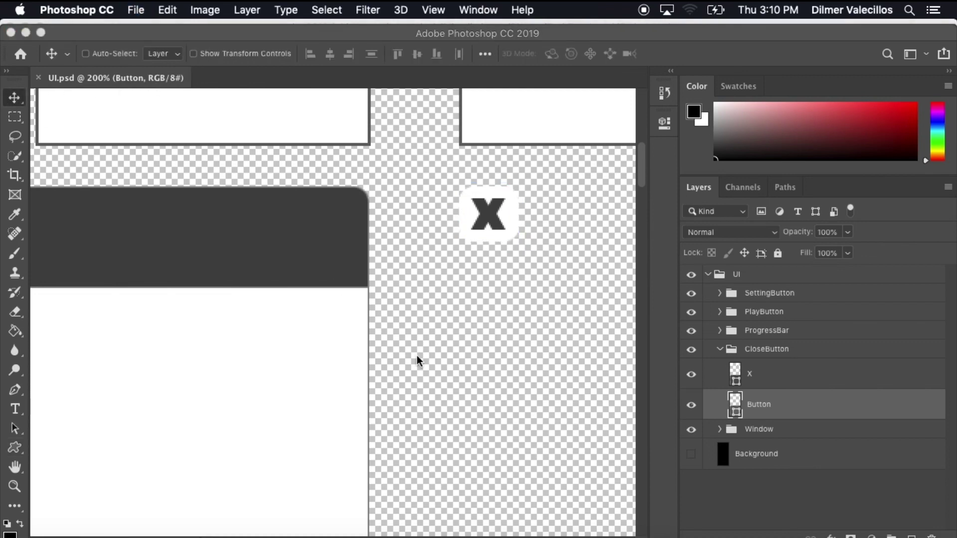
{"action": "key", "text": "super+Tab"}
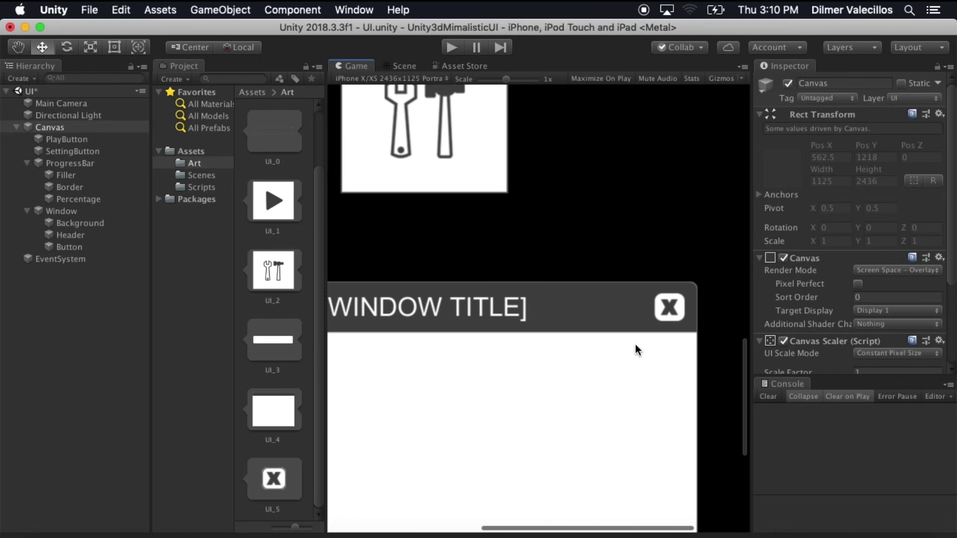
Step: Inspect the close Button's empty On Click list, then select the Window object
{"action": "left_click_drag", "start_coordinate": [616, 529], "coordinate": [662, 523]}
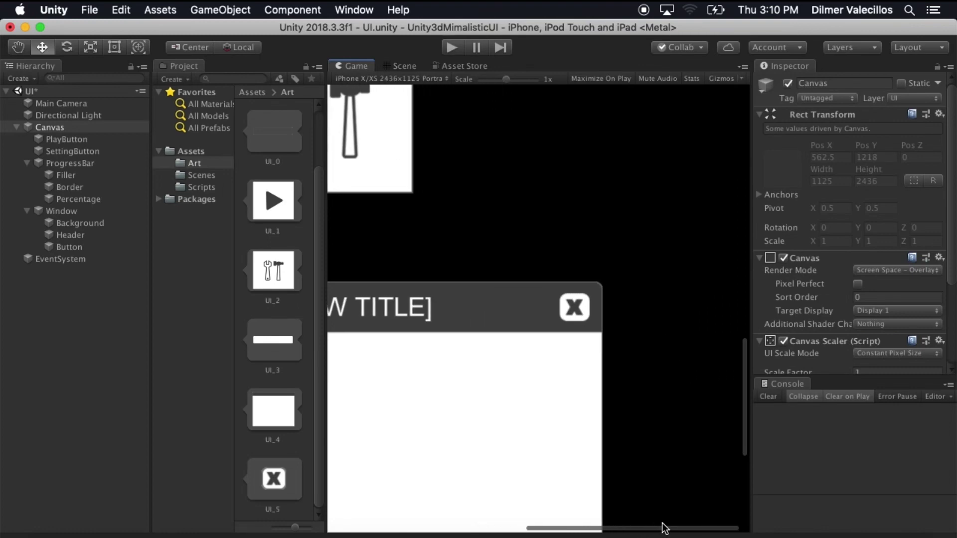
{"action": "left_click", "coordinate": [77, 249]}
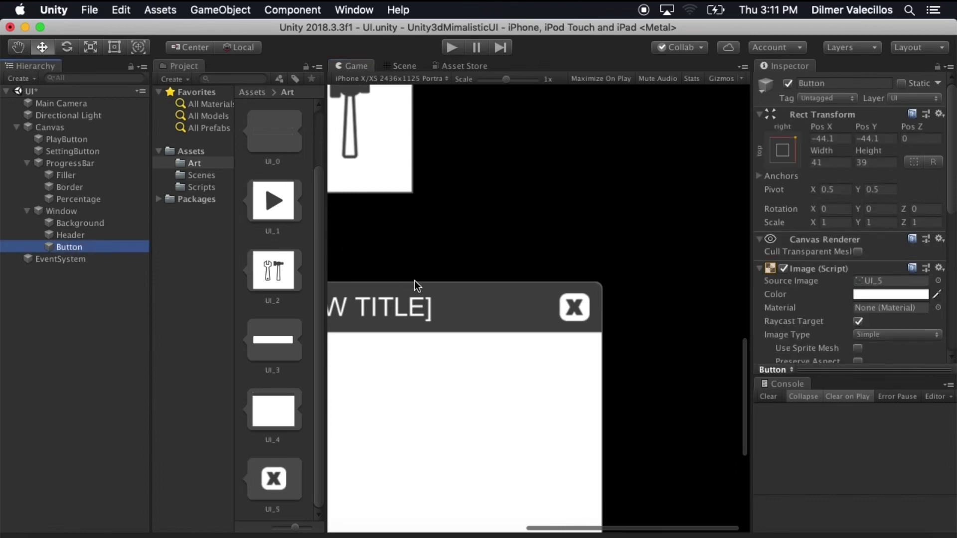
{"action": "scroll", "coordinate": [877, 336], "scroll_direction": "down", "scroll_amount": 10}
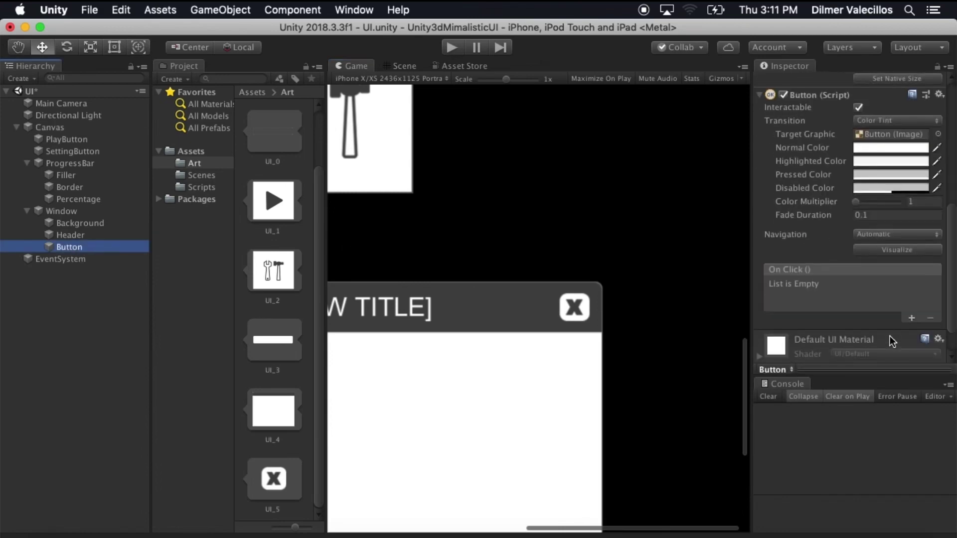
{"action": "scroll", "coordinate": [891, 341], "scroll_direction": "up", "scroll_amount": 7}
{"action": "left_click", "coordinate": [59, 211]}
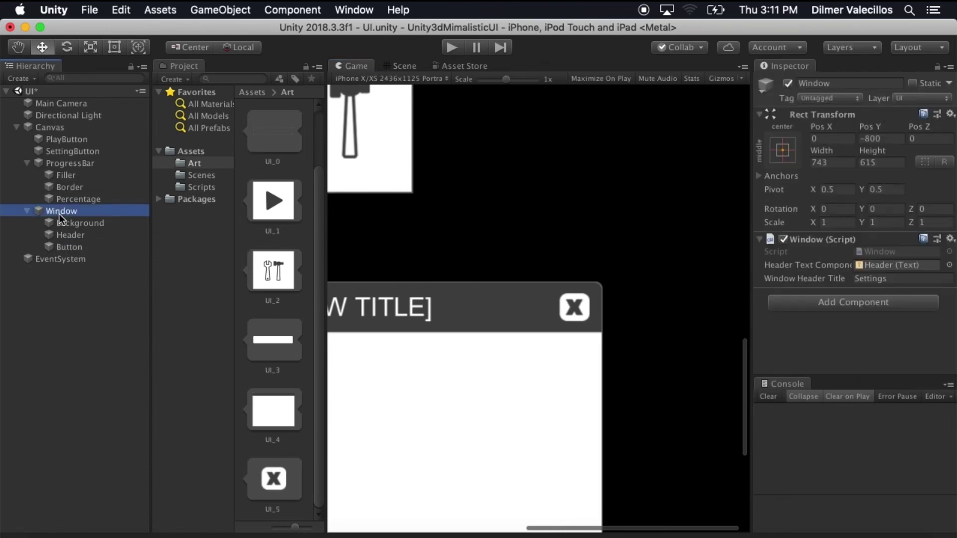
Step: In Visual Studio Code, place the caret after the headerTextComponent field in Window.cs
{"action": "key", "text": "super+Tab"}
{"action": "key", "text": "super+Tab"}
{"action": "key", "text": "super+Tab"}
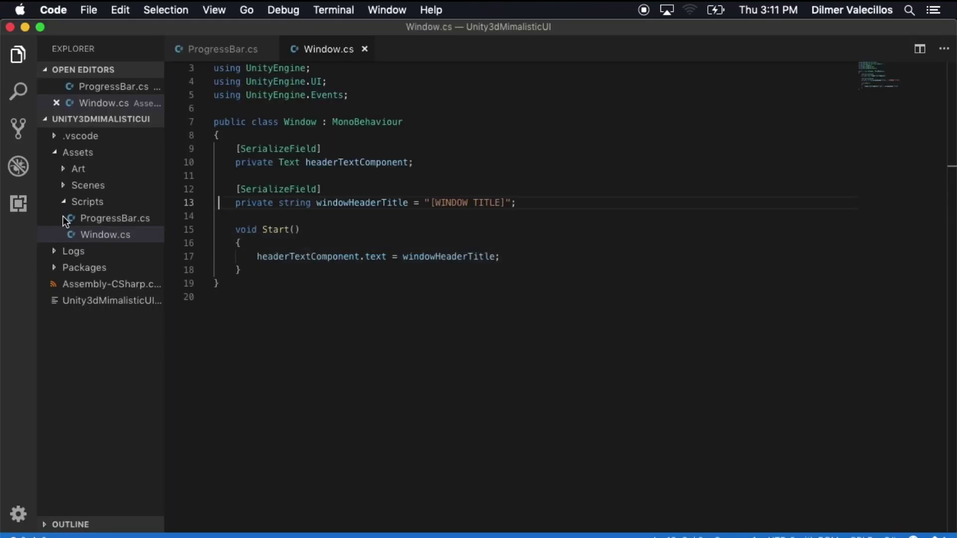
{"action": "key", "text": "super+Down"}
{"action": "left_click", "coordinate": [480, 159]}
Step: Duplicate the Text field as a serialized Button named headerCloseButtonComponent and save Window.cs
{"action": "key", "text": "Down"}
{"action": "key", "text": "Down"}
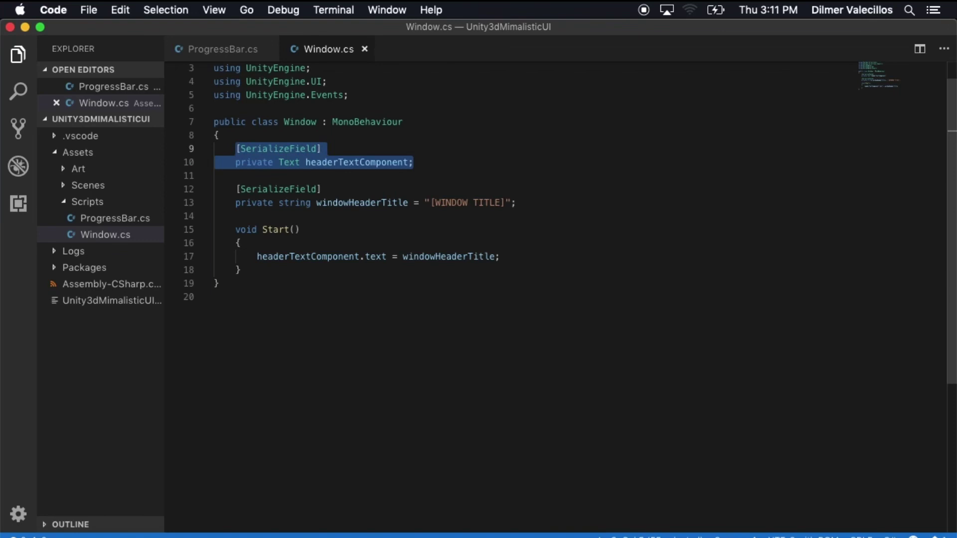
{"action": "key", "text": "ctrl+c"}
{"action": "key", "text": "Right"}
{"action": "key", "text": "Return"}
{"action": "key", "text": "Return"}
{"action": "key", "text": "ctrl+v"}
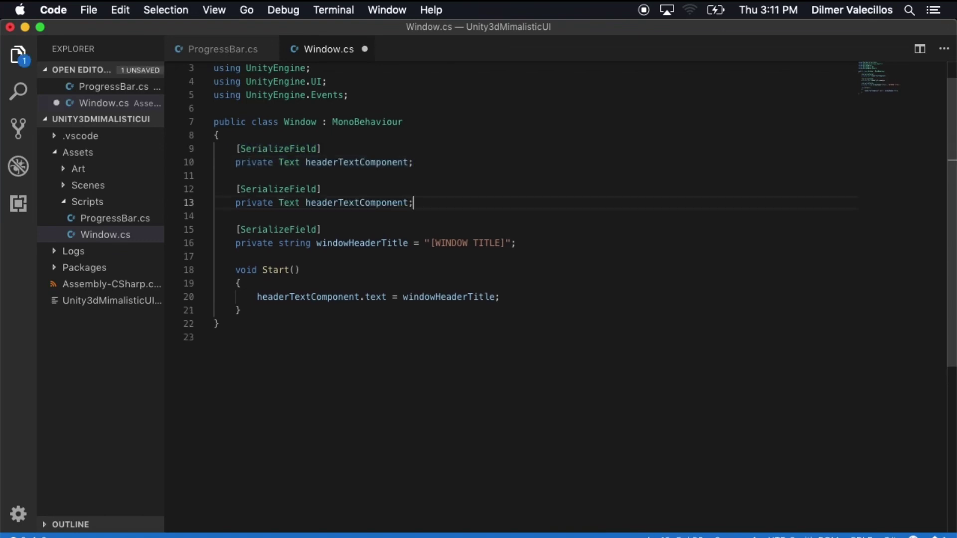
{"action": "double_click", "coordinate": [282, 202]}
{"action": "type", "text": "Button"}
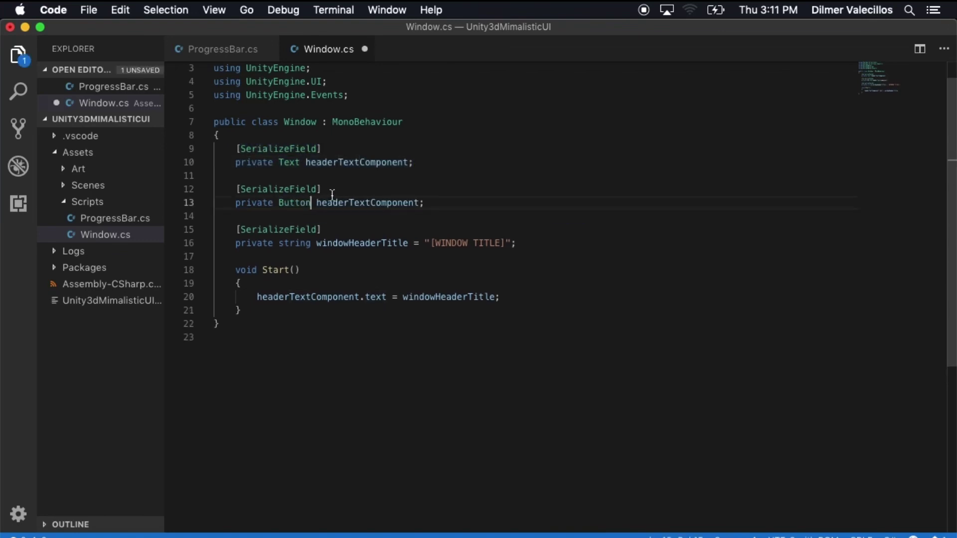
{"action": "left_click", "coordinate": [337, 202]}
{"action": "left_click", "coordinate": [365, 202]}
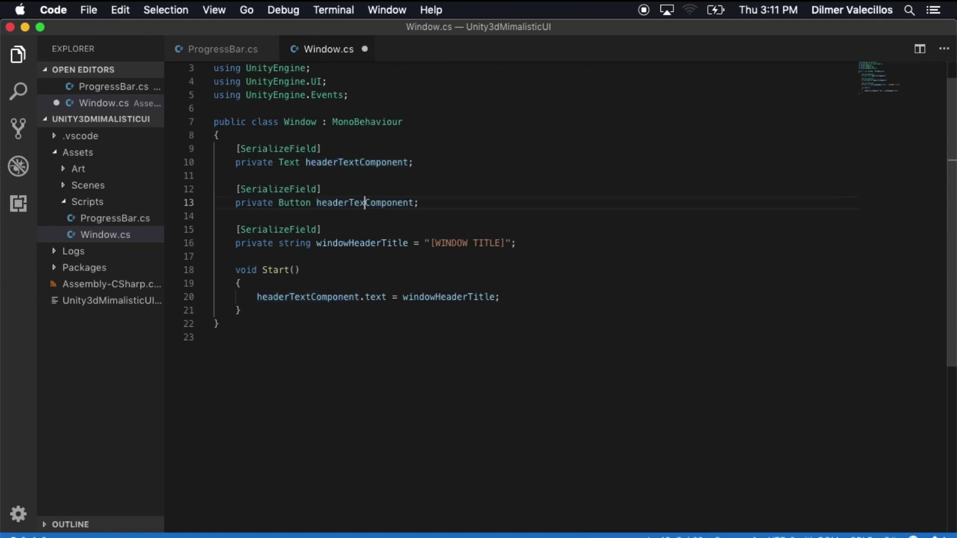
{"action": "key", "text": "BackSpace"}
{"action": "key", "text": "BackSpace"}
{"action": "key", "text": "BackSpace"}
{"action": "key", "text": "BackSpace"}
{"action": "type", "text": "CloseButton"}
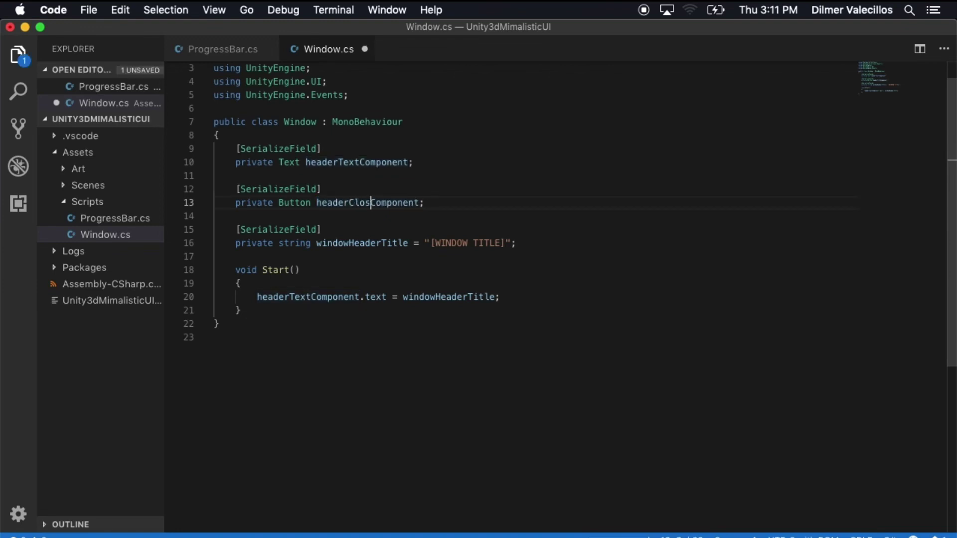
{"action": "key", "text": "super+s"}
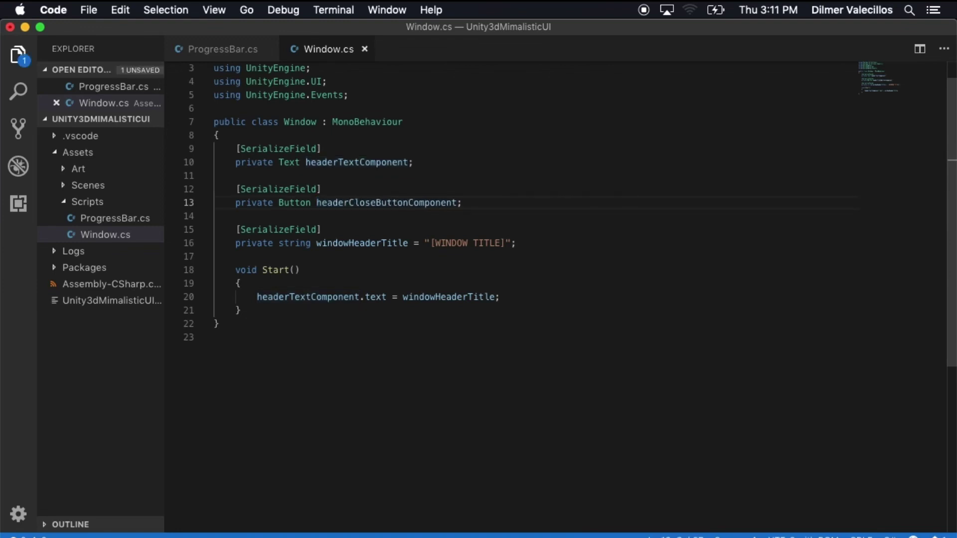
Step: Review the Start method area and select the name headerCloseButtonComponent
{"action": "left_click", "coordinate": [540, 254]}
{"action": "left_click", "coordinate": [397, 211]}
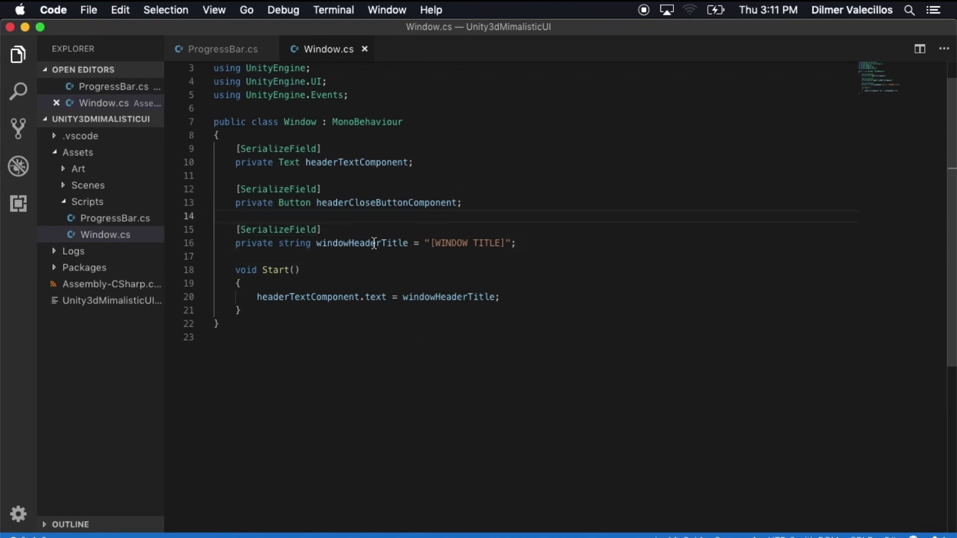
{"action": "left_click", "coordinate": [561, 311]}
{"action": "left_click", "coordinate": [408, 203]}
{"action": "double_click", "coordinate": [408, 203]}
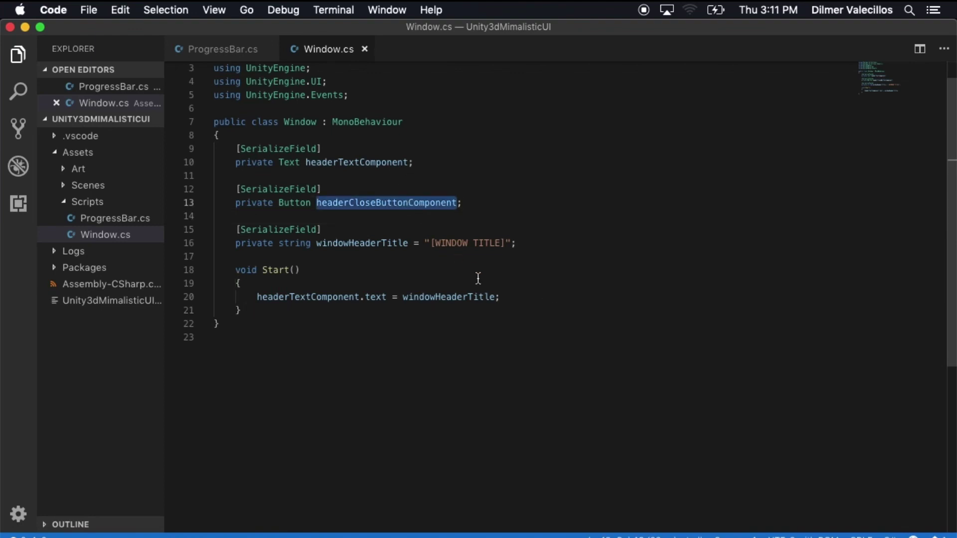
{"action": "key", "text": "super+Tab"}
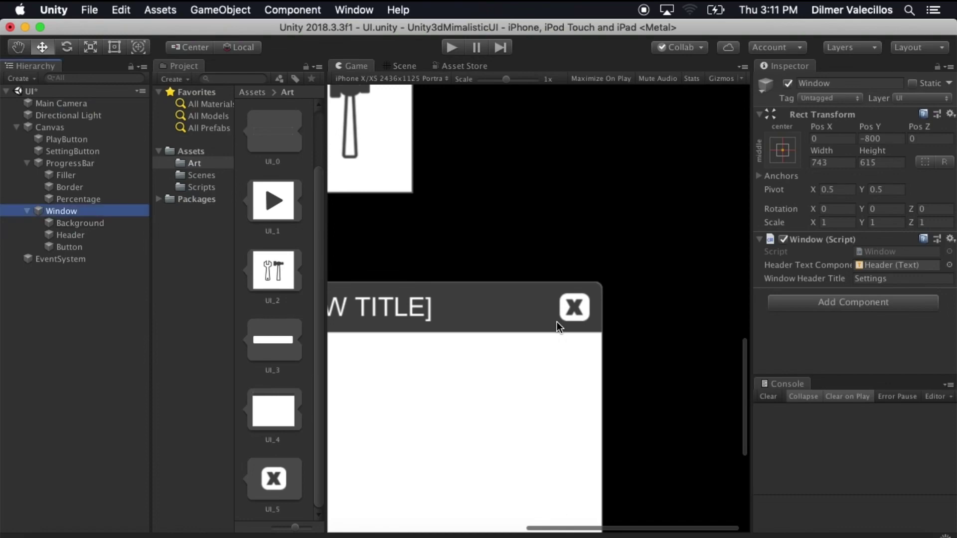
Step: Confirm the close Button's On Click list is still empty in the Inspector
{"action": "left_click", "coordinate": [70, 246]}
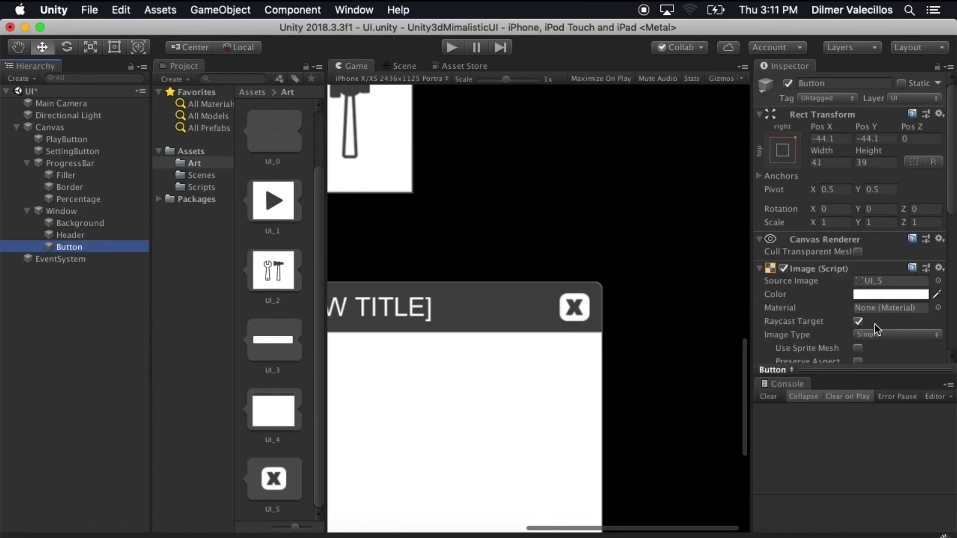
{"action": "scroll", "coordinate": [875, 324], "scroll_direction": "down", "scroll_amount": 5}
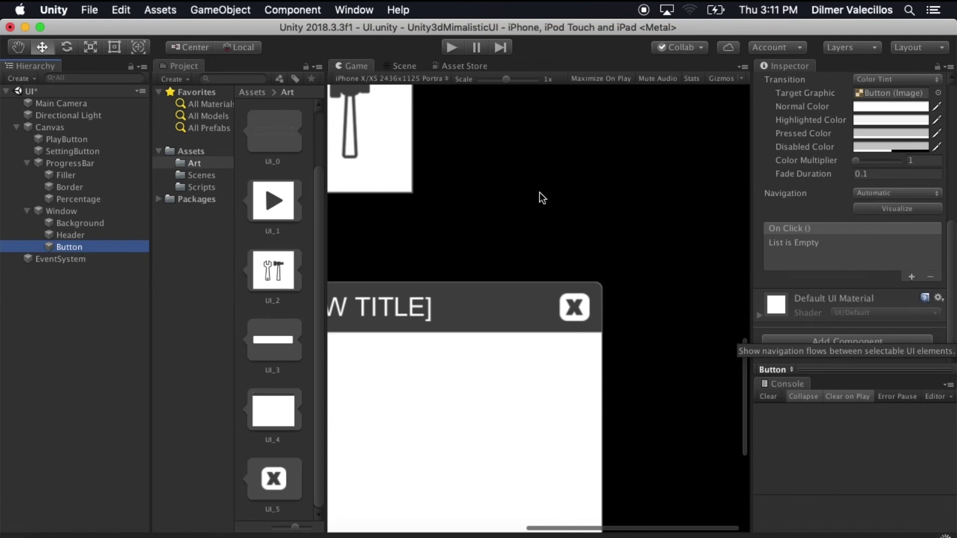
{"action": "scroll", "coordinate": [539, 192], "scroll_direction": "up", "scroll_amount": 5}
{"action": "scroll", "coordinate": [539, 192], "scroll_direction": "left", "scroll_amount": 3}
{"action": "key", "text": "super+Tab"}
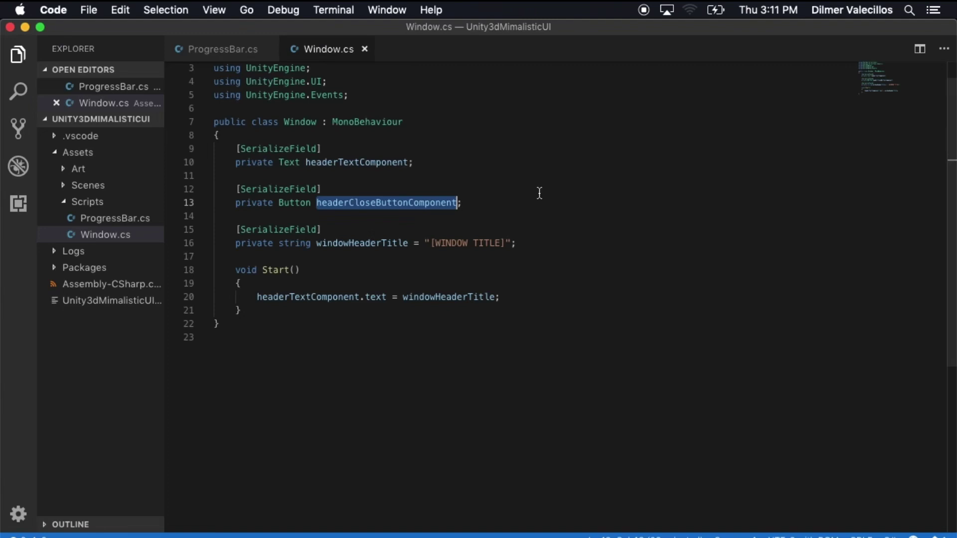
Step: Add a headerCloseButtonComponent.AddListener(); call inside the Start method
{"action": "left_click", "coordinate": [448, 280]}
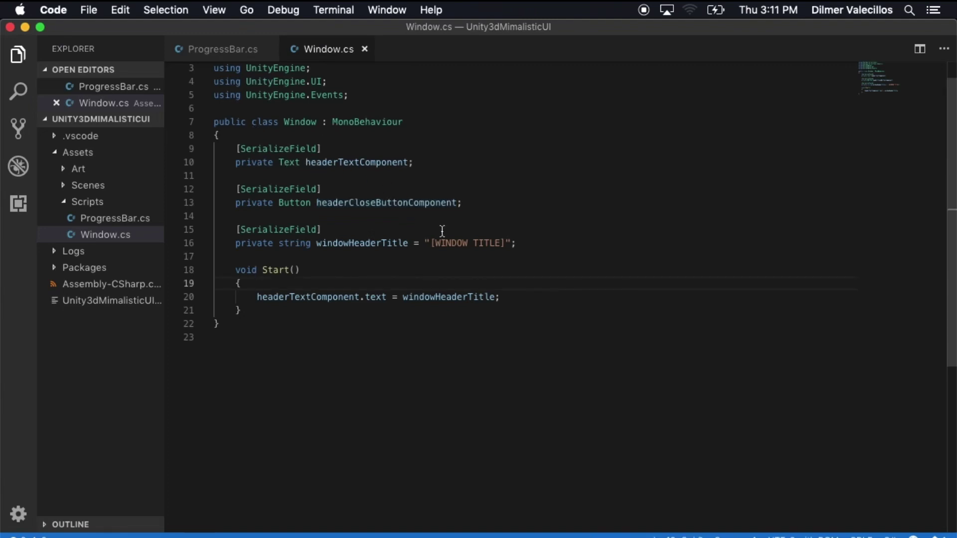
{"action": "left_click", "coordinate": [476, 243]}
{"action": "double_click", "coordinate": [425, 203]}
{"action": "key", "text": "super+c"}
{"action": "left_click", "coordinate": [522, 297]}
{"action": "key", "text": "Return"}
{"action": "key", "text": "Return"}
{"action": "key", "text": "super+v"}
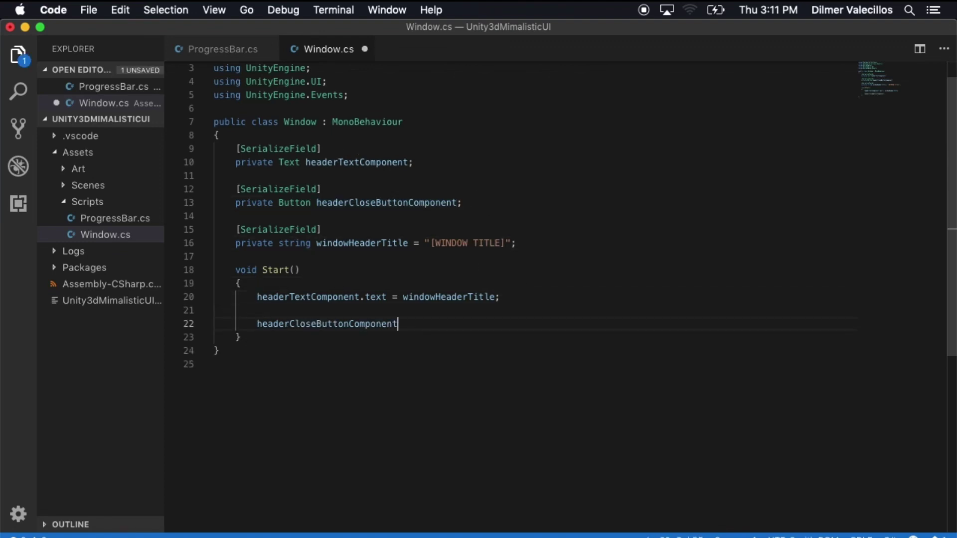
{"action": "type", "text": ".AddListener("}
{"action": "key", "text": "End"}
{"action": "type", "text": ";"}
Step: Create an empty void Closing() method below Start and save
{"action": "key", "text": "Down"}
{"action": "key", "text": "Return"}
{"action": "key", "text": "Return"}
{"action": "key", "text": "Return"}
{"action": "type", "text": "void "}
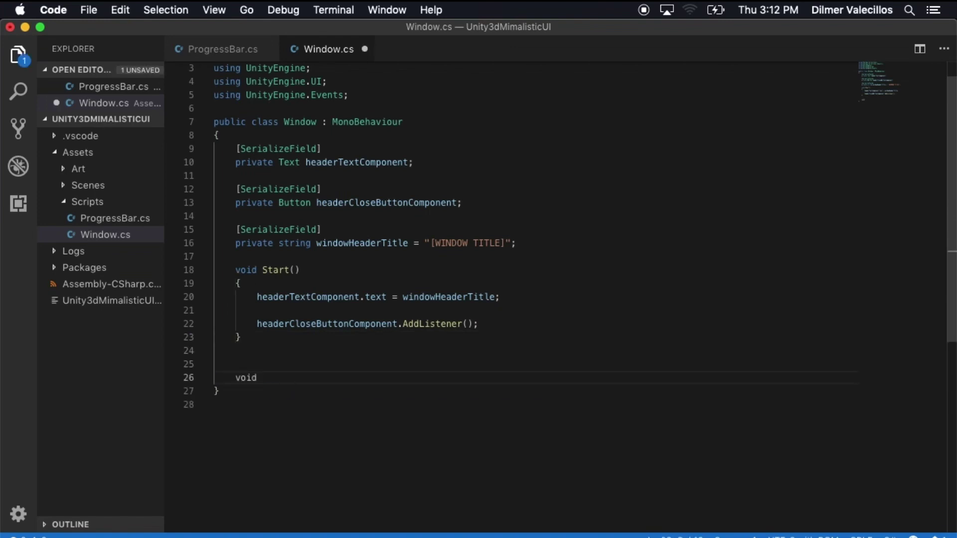
{"action": "type", "text": "Closing(){}"}
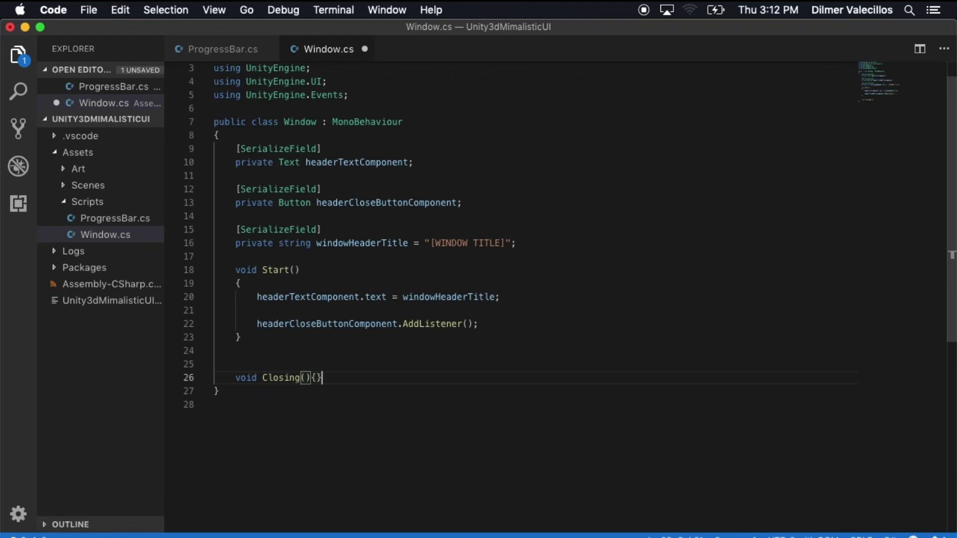
{"action": "key", "text": "Left"}
{"action": "key", "text": "Return"}
{"action": "key", "text": "Return"}
{"action": "key", "text": "super+s"}
Step: Rename the method to ClosingWindow, pass it as the AddListener argument, and save
{"action": "double_click", "coordinate": [281, 378]}
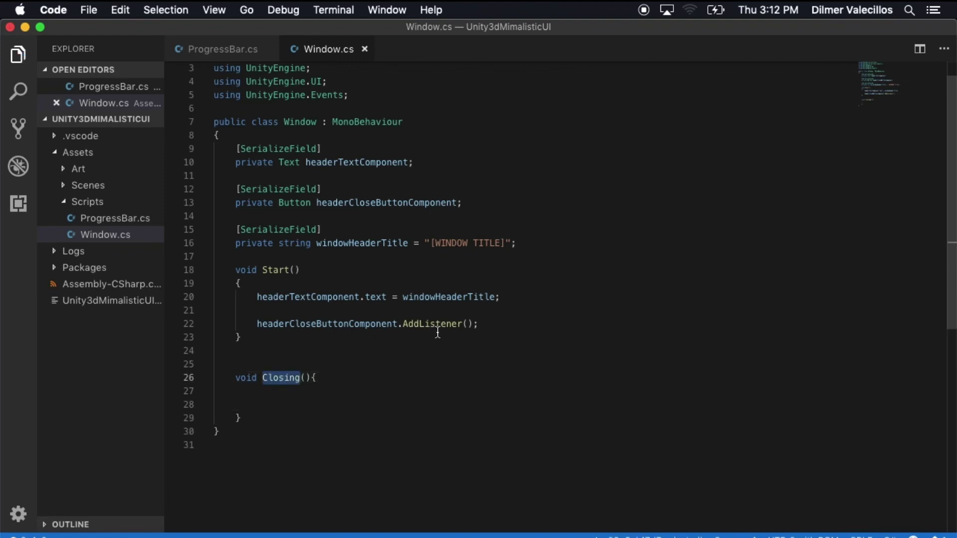
{"action": "type", "text": "ClosingWindow"}
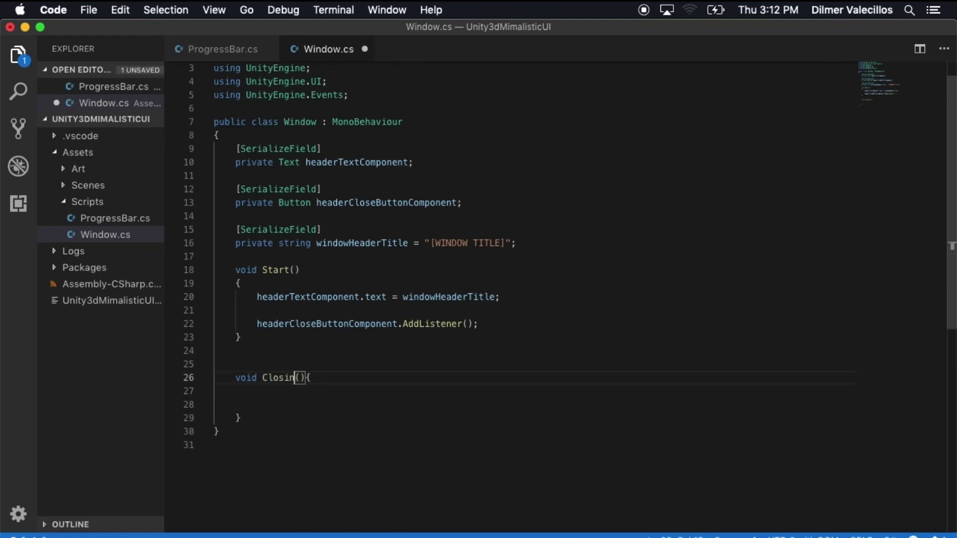
{"action": "double_click", "coordinate": [290, 378]}
{"action": "key", "text": "super+c"}
{"action": "left_click", "coordinate": [466, 324]}
{"action": "key", "text": "super+v"}
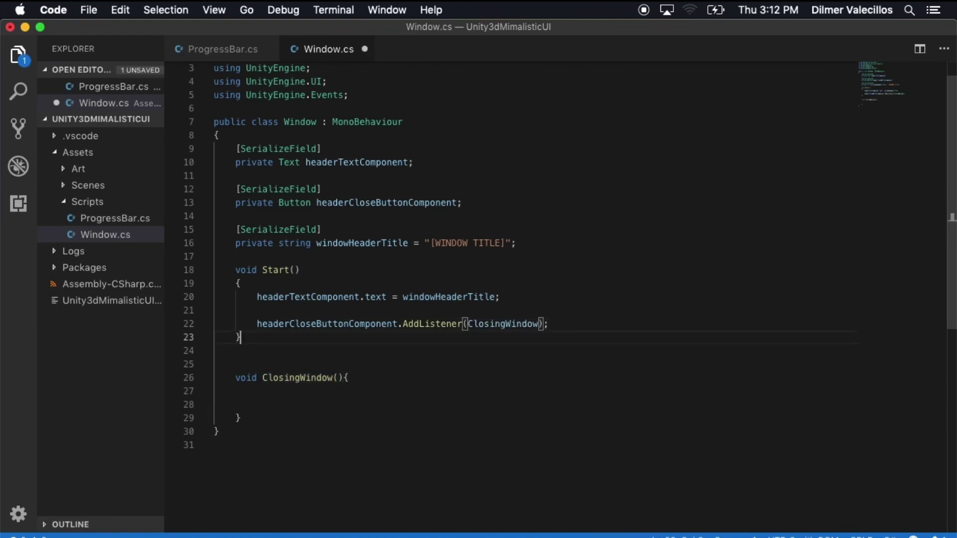
{"action": "key", "text": "super+s"}
Step: Remove the blank line above the AddListener call and review that line
{"action": "left_click", "coordinate": [404, 306]}
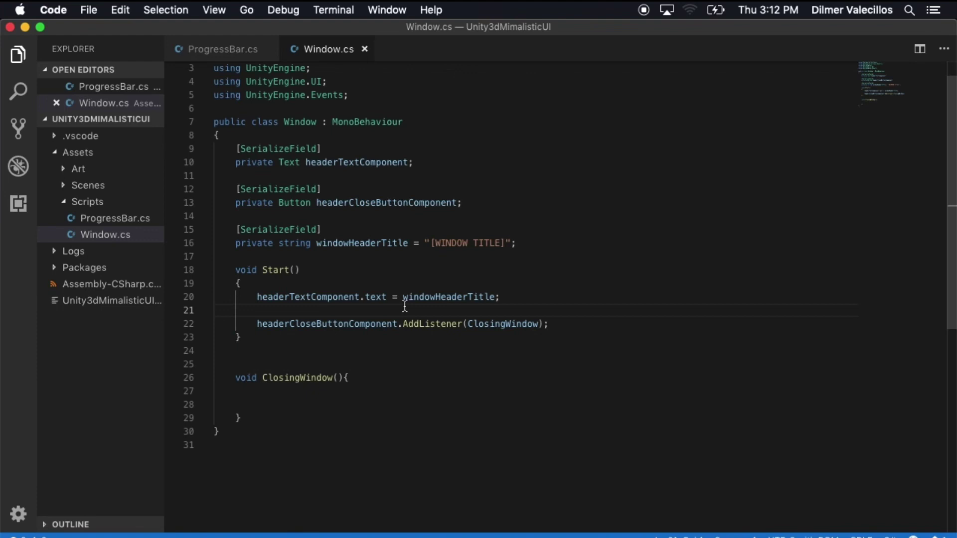
{"action": "key", "text": "BackSpace"}
{"action": "left_click", "coordinate": [500, 310]}
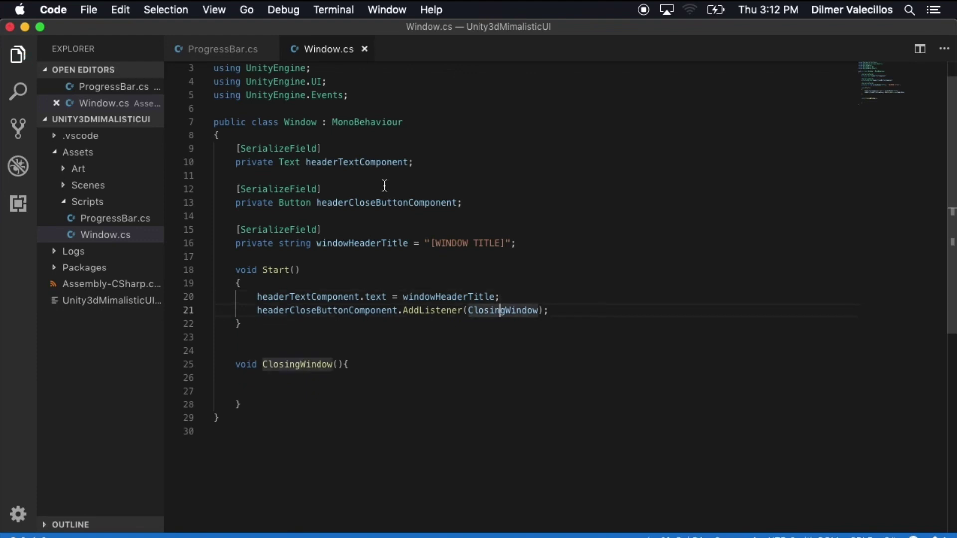
{"action": "double_click", "coordinate": [317, 309]}
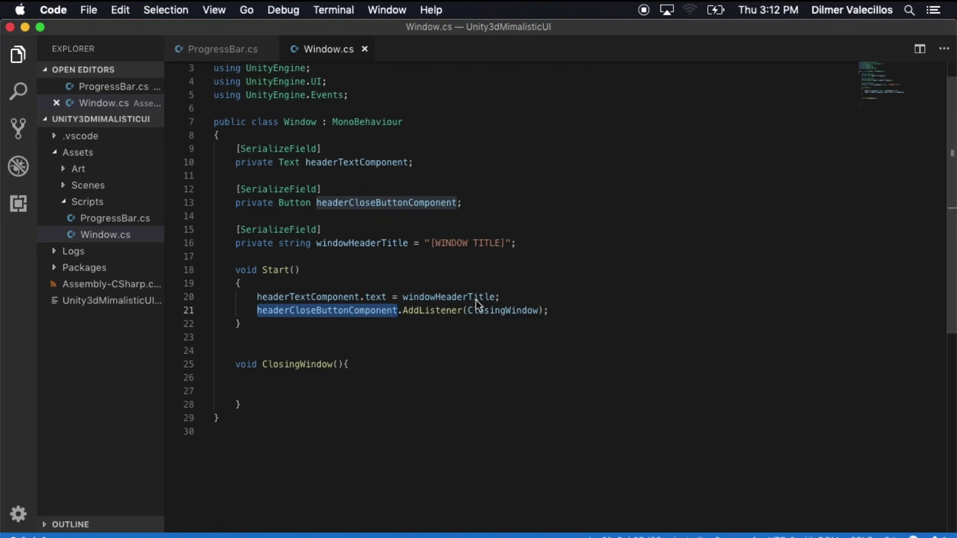
{"action": "left_click", "coordinate": [327, 364]}
Step: Put ClosingWindow's opening brace on its own line, drop the extra blank line, and save
{"action": "left_click", "coordinate": [329, 377]}
{"action": "left_click", "coordinate": [343, 364]}
{"action": "key", "text": "Return"}
{"action": "key", "text": "Up"}
{"action": "key", "text": "Up"}
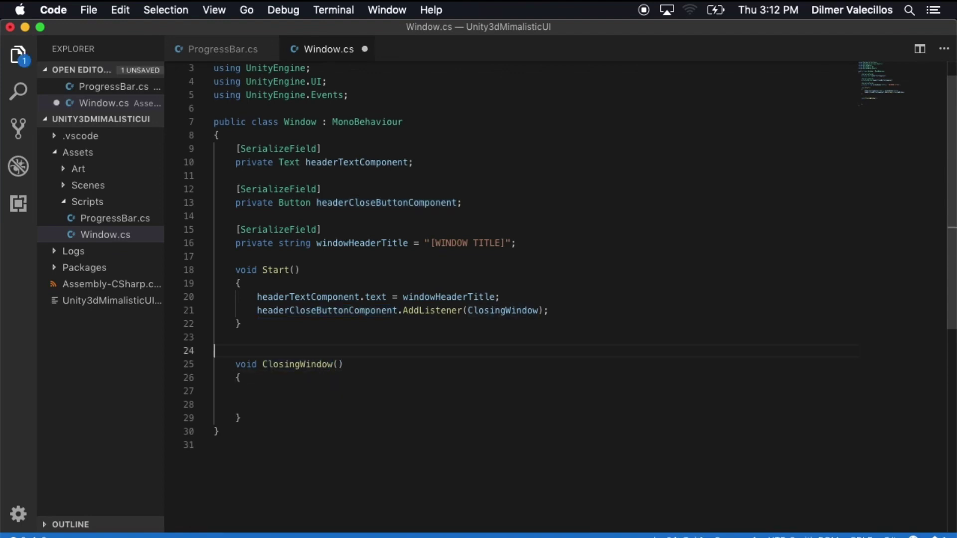
{"action": "key", "text": "BackSpace"}
{"action": "key", "text": "Down"}
{"action": "key", "text": "Down"}
{"action": "key", "text": "super+s"}
{"action": "key", "text": "super+Tab"}
Step: Write Debug.Log("Closing Window"); in ClosingWindow's body, save, and return to Unity
{"action": "key", "text": "Down"}
{"action": "key", "text": "Tab"}
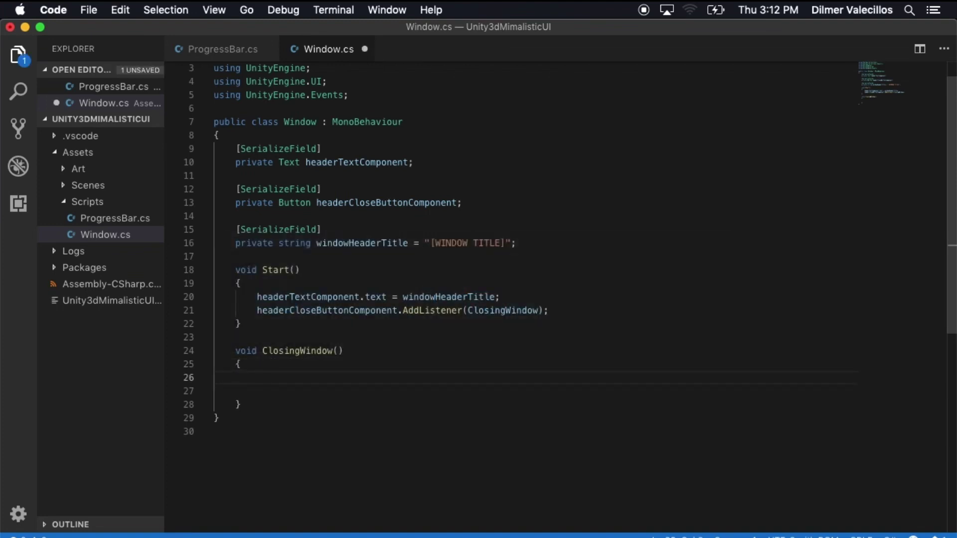
{"action": "type", "text": "Debug."}
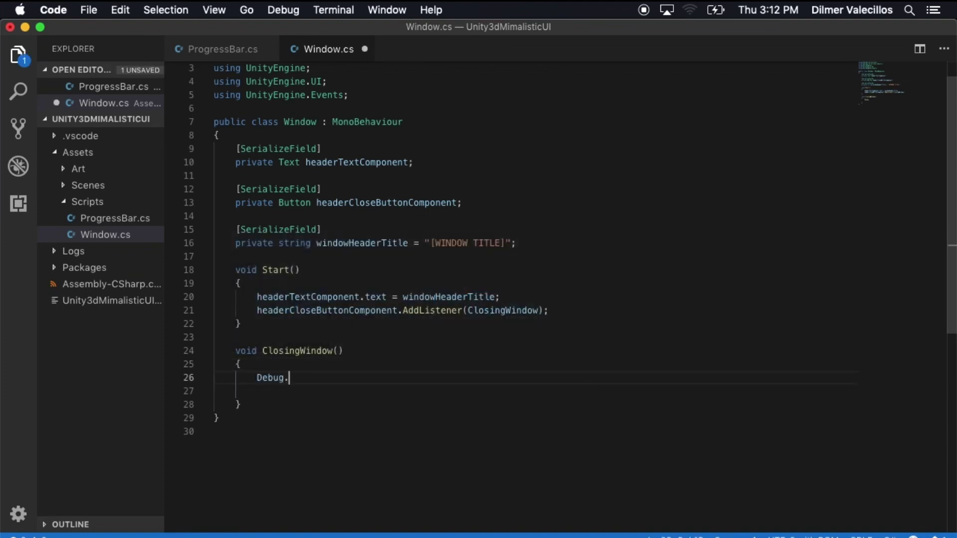
{"action": "type", "text": "Log(\"Closing Window\";"}
{"action": "key", "text": "BackSpace"}
{"action": "key", "text": "Right"}
{"action": "type", "text": ";"}
{"action": "key", "text": "super+s"}
{"action": "key", "text": "Down"}
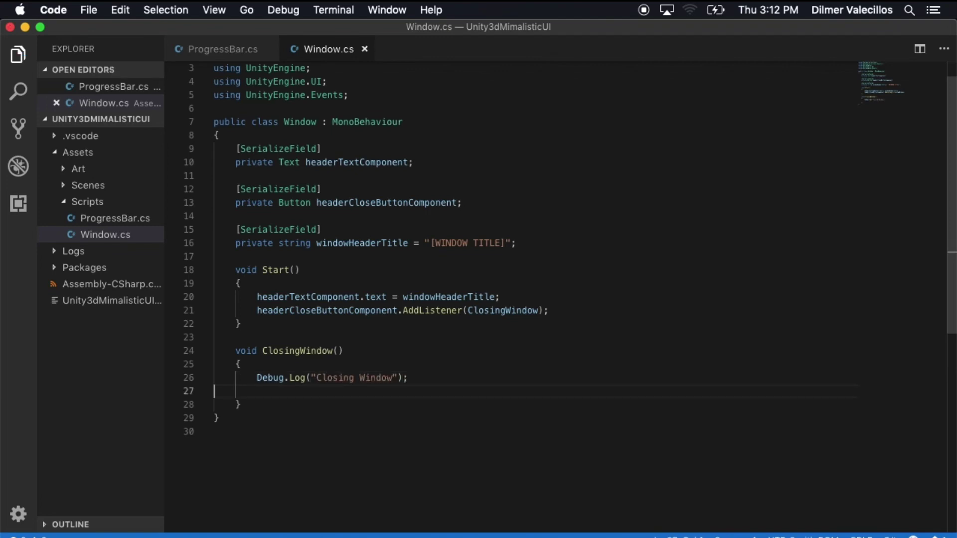
{"action": "key", "text": "super+Tab"}
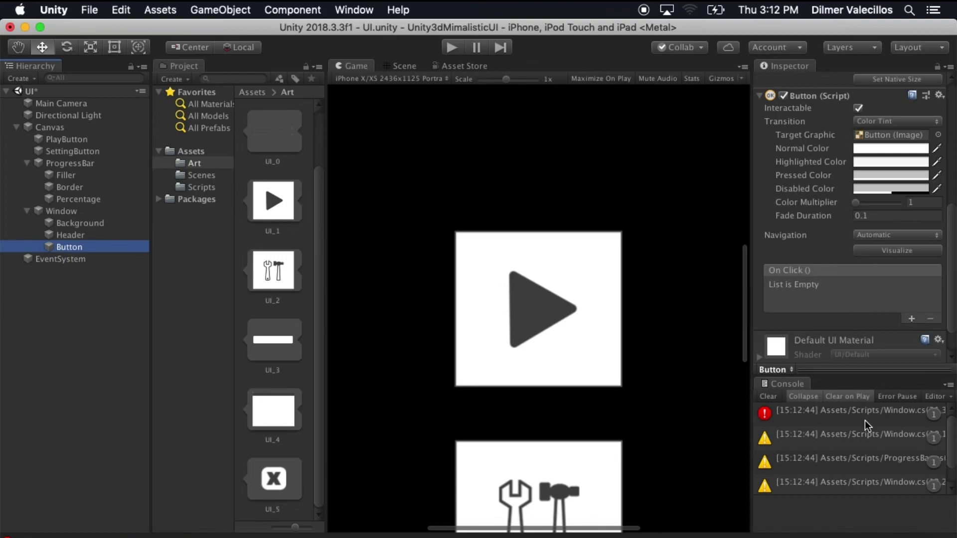
Step: Open the compile error's Window.cs code from the Unity console and review it
{"action": "left_click", "coordinate": [854, 411]}
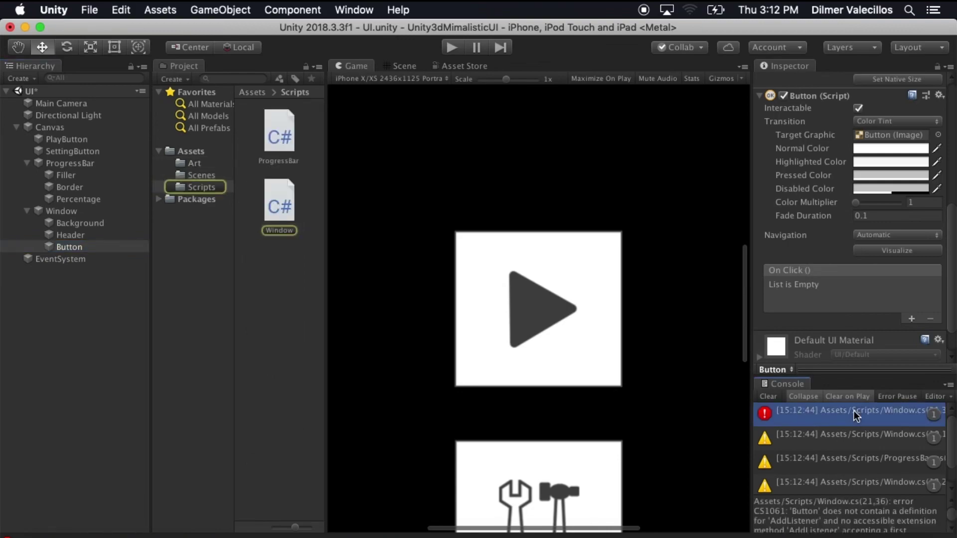
{"action": "double_click", "coordinate": [853, 410]}
{"action": "left_click", "coordinate": [566, 239]}
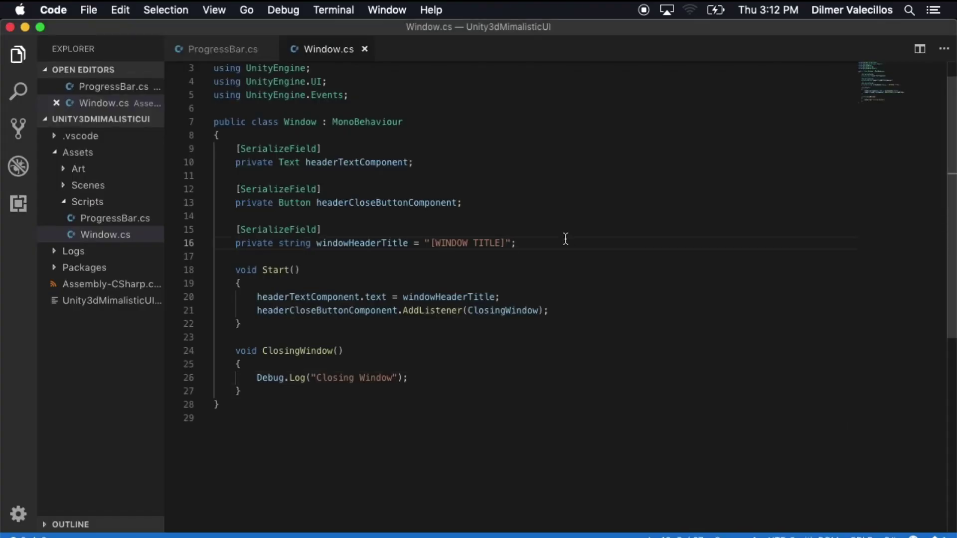
{"action": "double_click", "coordinate": [294, 204]}
{"action": "scroll", "coordinate": [537, 345], "scroll_direction": "down", "scroll_amount": 1}
{"action": "left_click", "coordinate": [537, 345]}
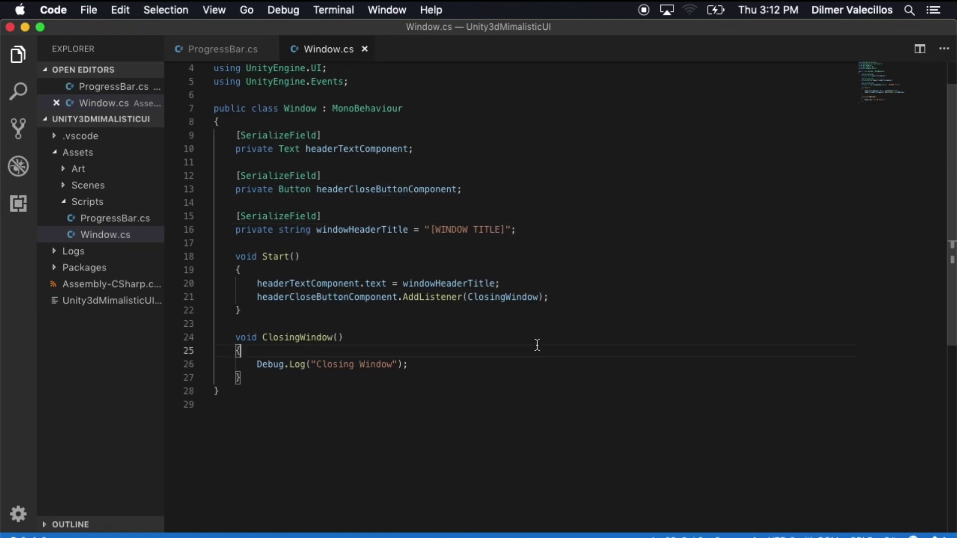
{"action": "key", "text": "super+Tab"}
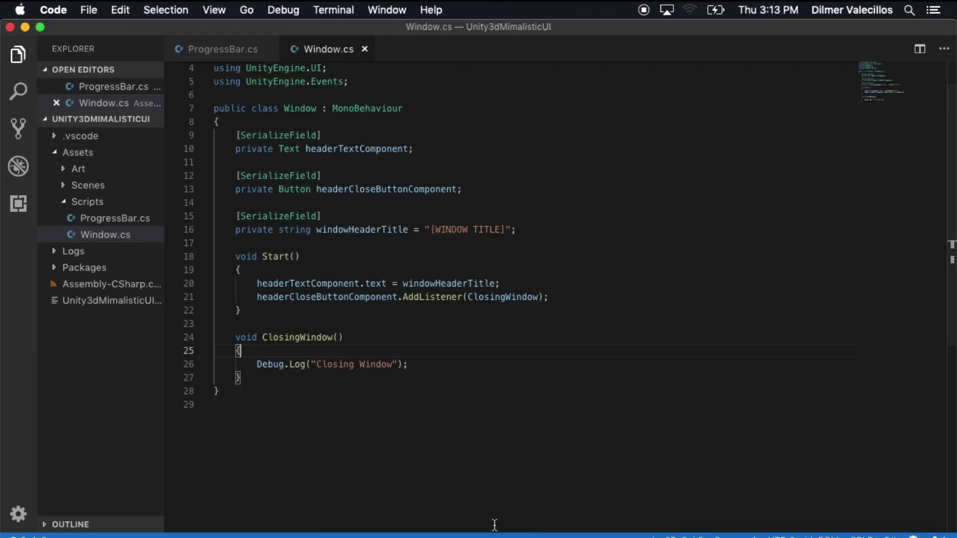
Step: Insert OnClick. before AddListener on line 21, save, and check Unity
{"action": "left_click", "coordinate": [494, 528]}
{"action": "left_click", "coordinate": [405, 297]}
{"action": "type", "text": "OnClick."}
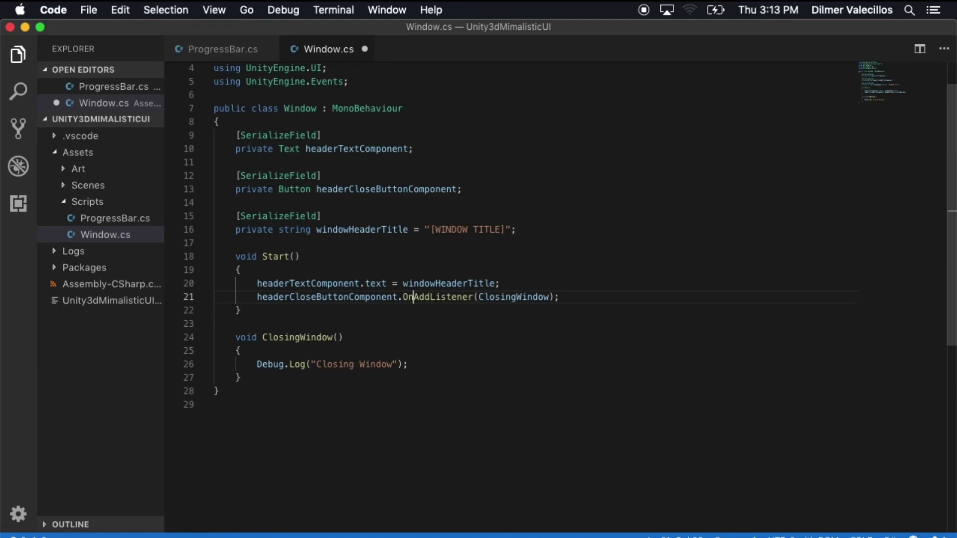
{"action": "type", "text": "."}
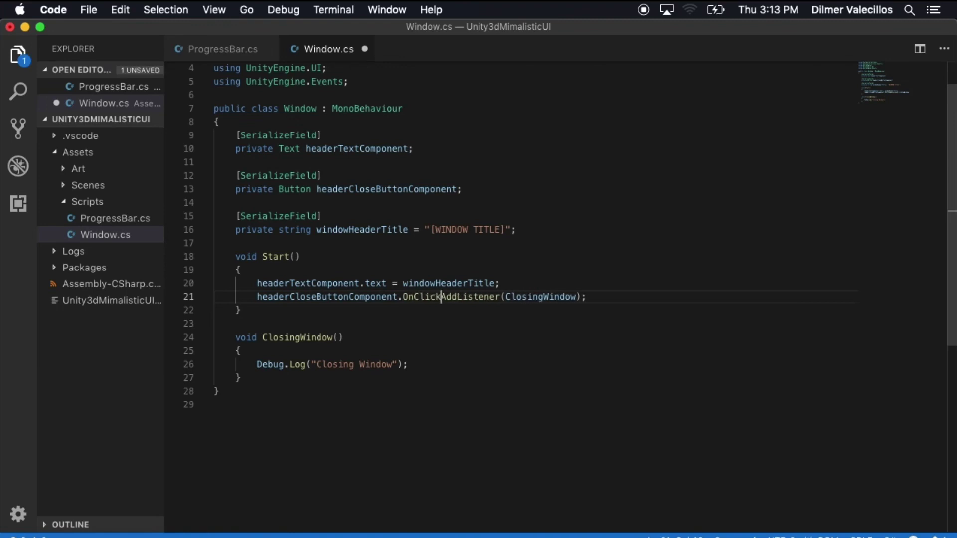
{"action": "key", "text": "super+s"}
{"action": "key", "text": "Down"}
{"action": "key", "text": "Down"}
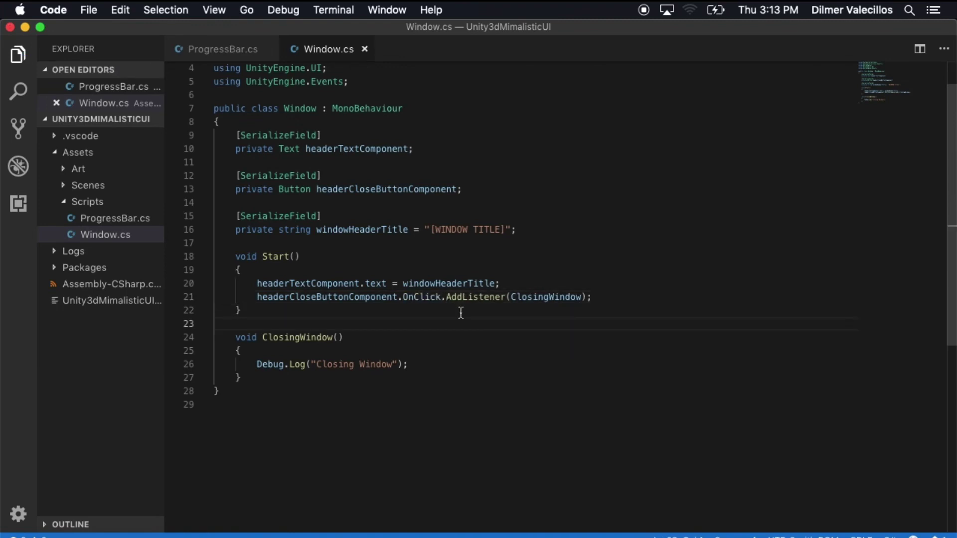
{"action": "double_click", "coordinate": [421, 297]}
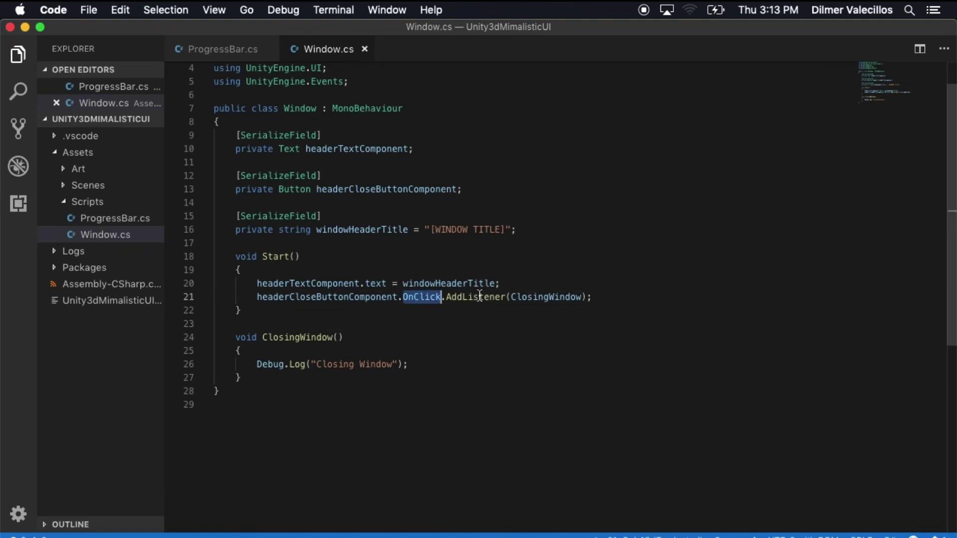
{"action": "left_click", "coordinate": [539, 299]}
{"action": "key", "text": "super+Tab"}
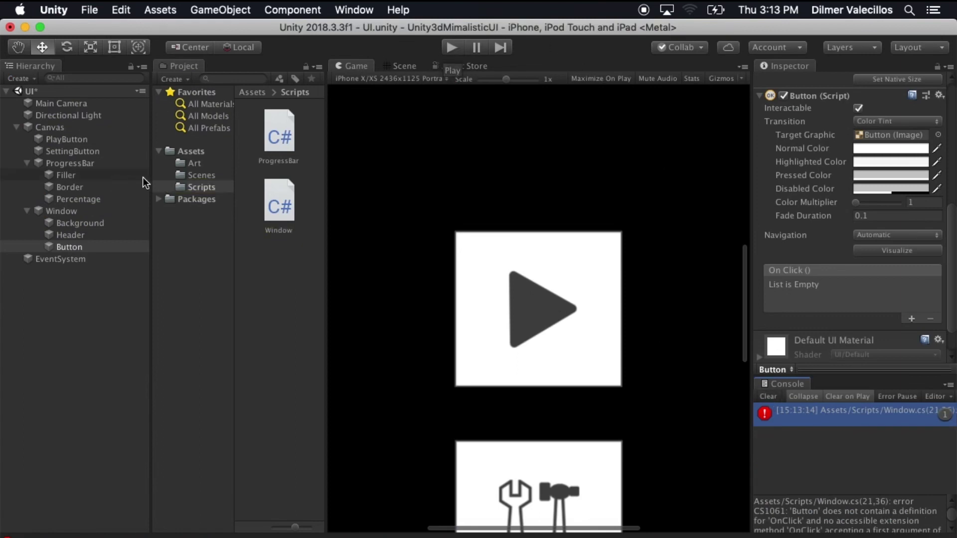
Step: Inspect the Header and close Button objects and console, then try running the scene
{"action": "left_click", "coordinate": [189, 185]}
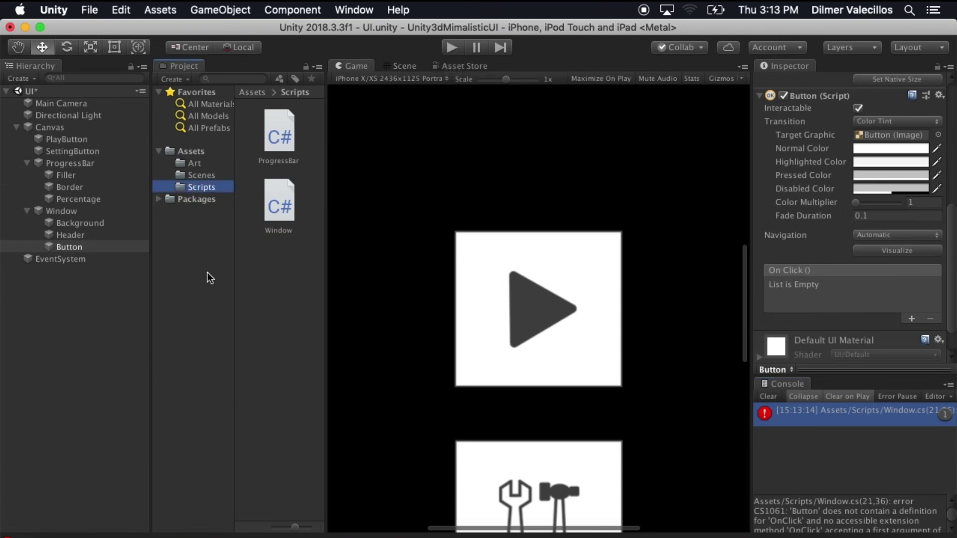
{"action": "left_click", "coordinate": [809, 409]}
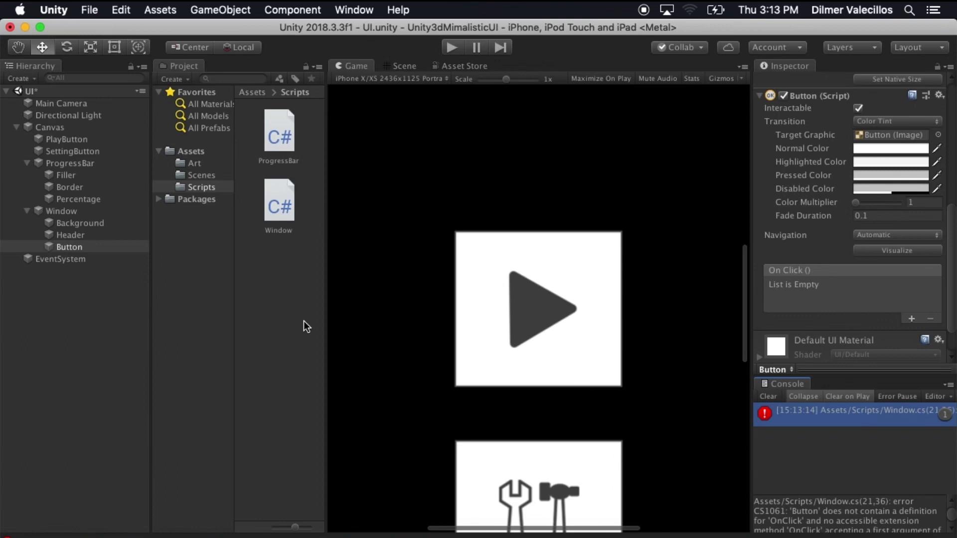
{"action": "left_click", "coordinate": [102, 235]}
{"action": "left_click", "coordinate": [103, 246]}
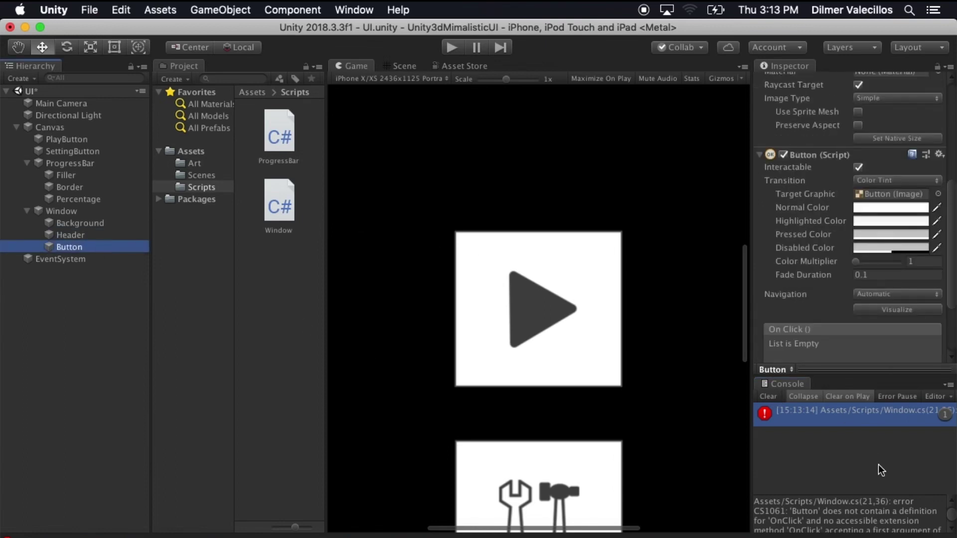
{"action": "left_click", "coordinate": [898, 414]}
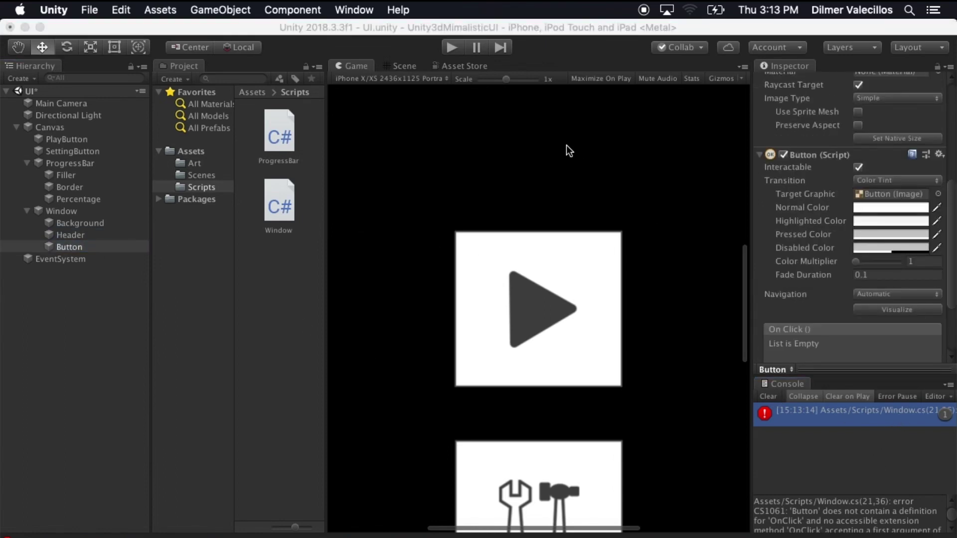
{"action": "left_click_drag", "start_coordinate": [528, 27], "coordinate": [527, 28]}
{"action": "left_click", "coordinate": [452, 47]}
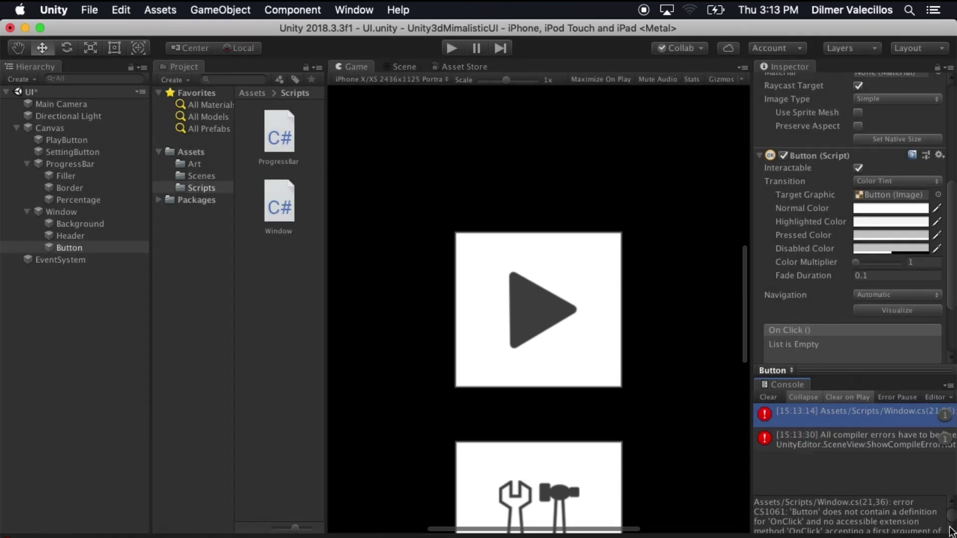
Step: Fix line 21 of Window.cs by changing OnClick to lowercase onClick
{"action": "double_click", "coordinate": [901, 418]}
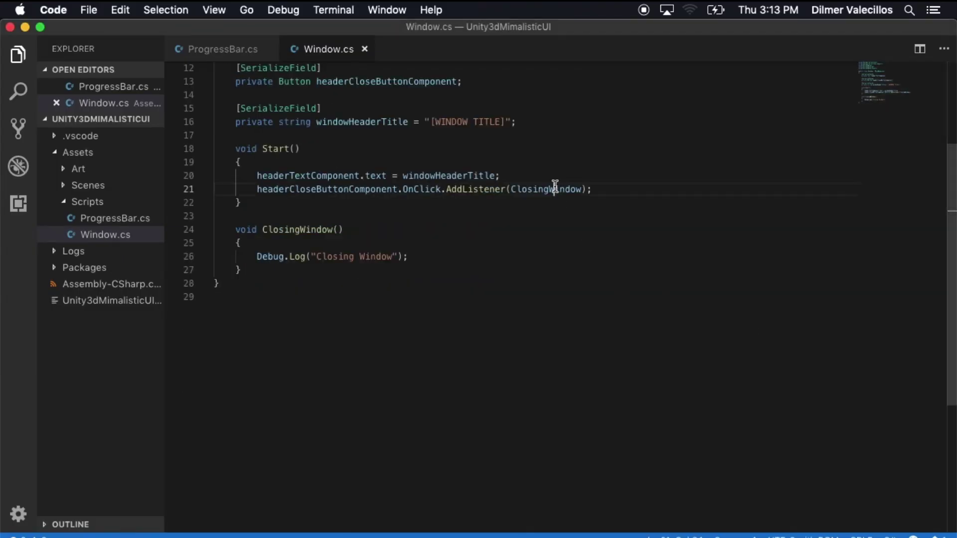
{"action": "left_click", "coordinate": [407, 189]}
{"action": "key", "text": "BackSpace"}
{"action": "type", "text": "o"}
{"action": "key", "text": "super+Tab"}
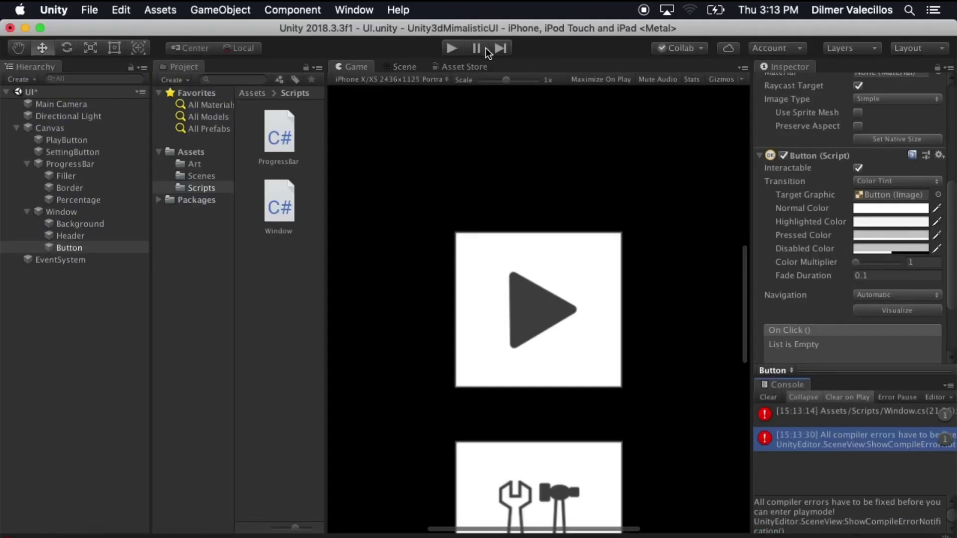
Step: Run and stop the scene, then drag the Button object into Window's Header Close Button field
{"action": "left_click", "coordinate": [452, 48]}
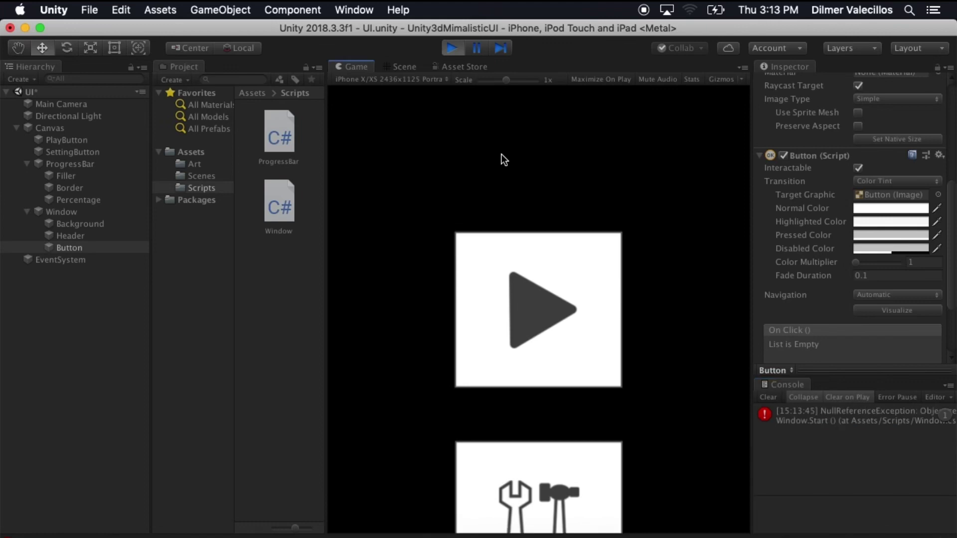
{"action": "left_click", "coordinate": [452, 48]}
{"action": "left_click", "coordinate": [824, 414]}
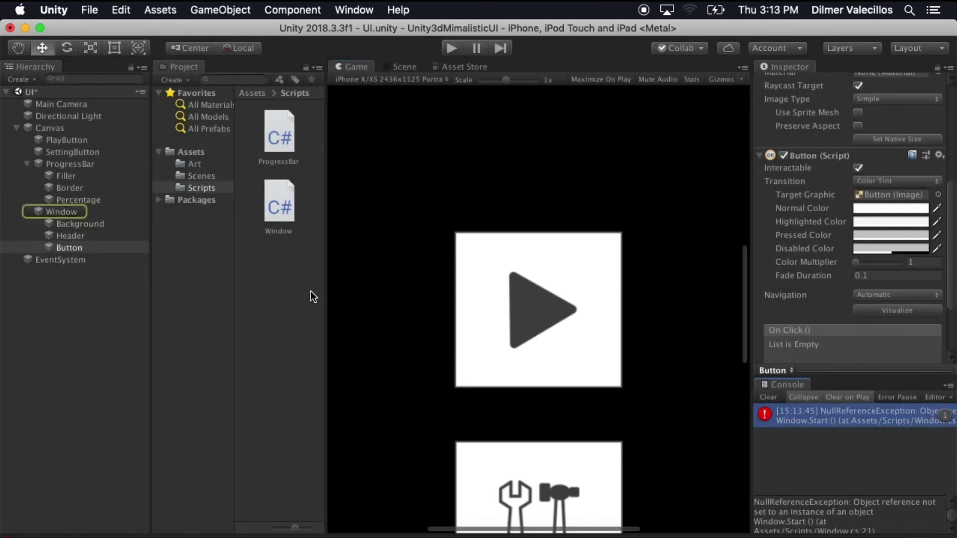
{"action": "left_click", "coordinate": [75, 212]}
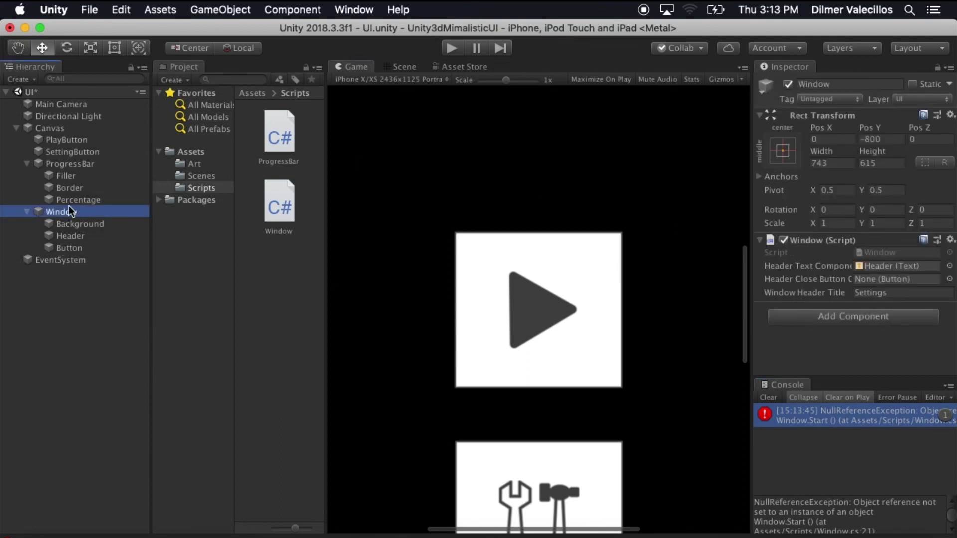
{"action": "left_click_drag", "start_coordinate": [416, 250], "coordinate": [895, 280]}
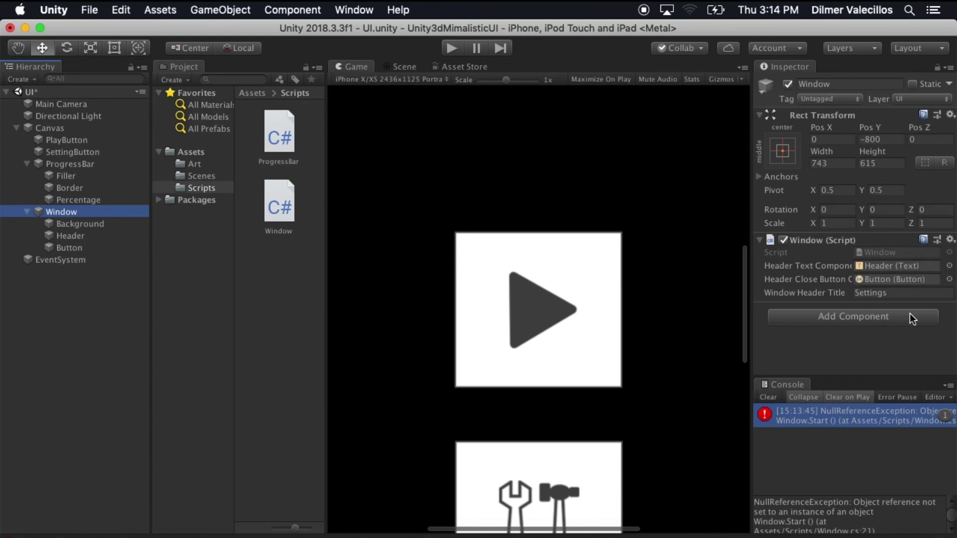
Step: Clear the console, save, play, and click the Settings window's X repeatedly to log 'Closing Window'
{"action": "left_click", "coordinate": [768, 396]}
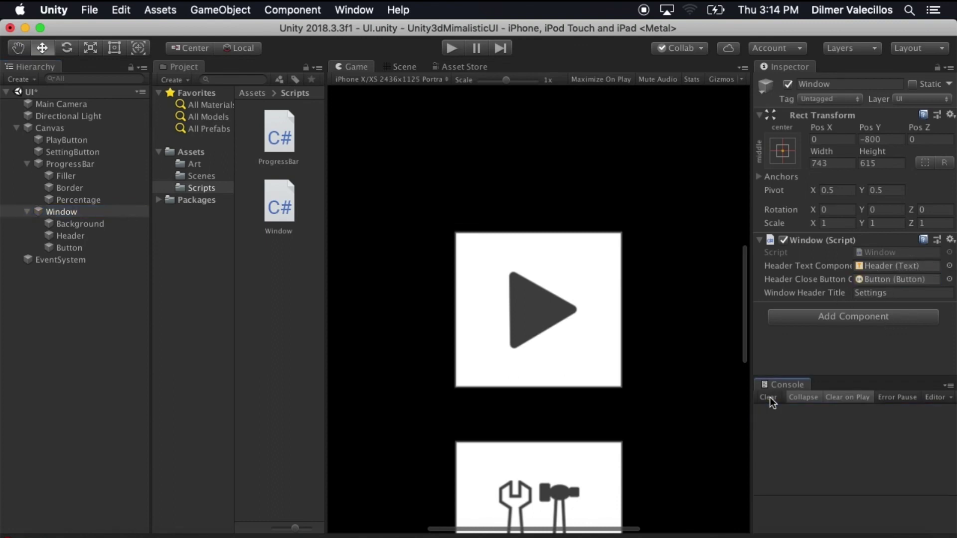
{"action": "key", "text": "super+s"}
{"action": "scroll", "coordinate": [509, 211], "scroll_direction": "down", "scroll_amount": 6}
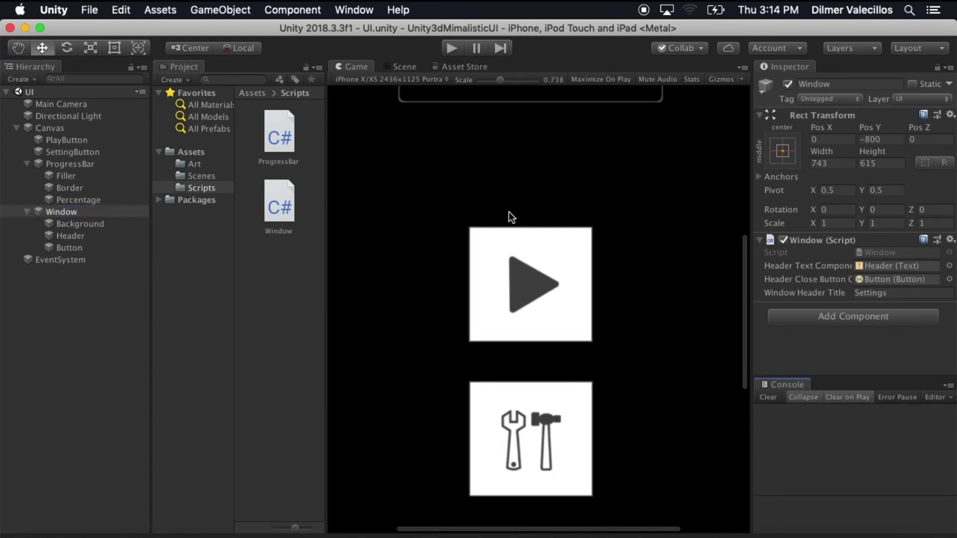
{"action": "left_click", "coordinate": [453, 48]}
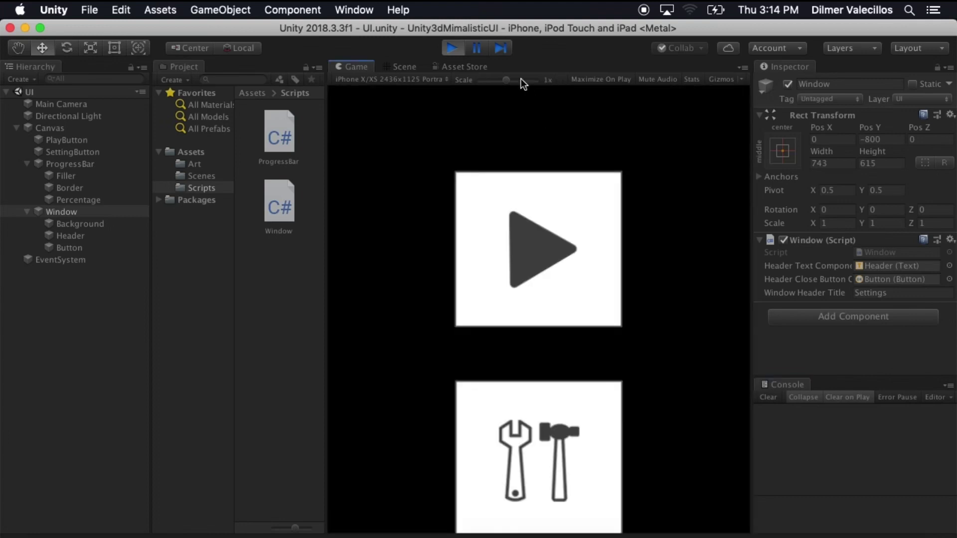
{"action": "left_click_drag", "start_coordinate": [503, 81], "coordinate": [480, 81]}
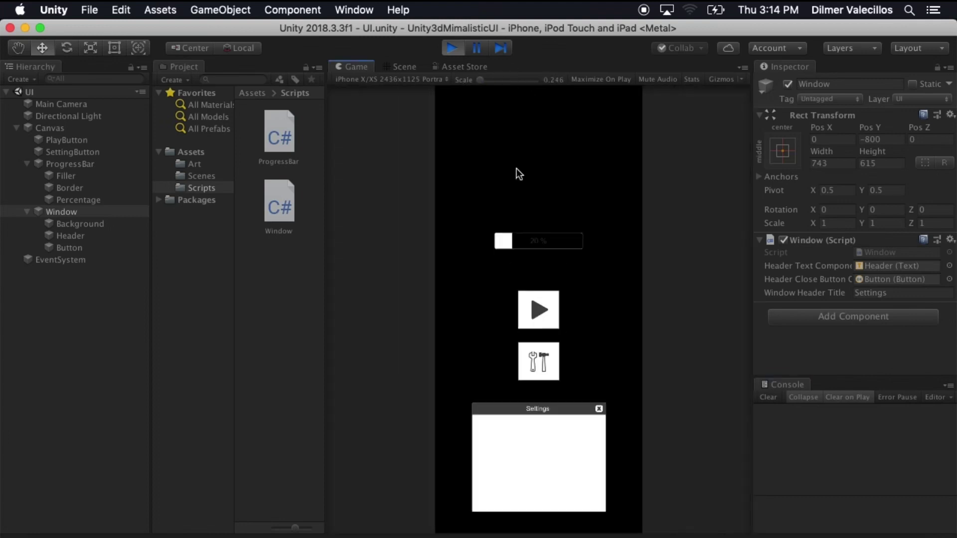
{"action": "left_click", "coordinate": [598, 409]}
{"action": "left_click", "coordinate": [599, 409]}
{"action": "left_click", "coordinate": [599, 409]}
{"action": "left_click", "coordinate": [598, 409]}
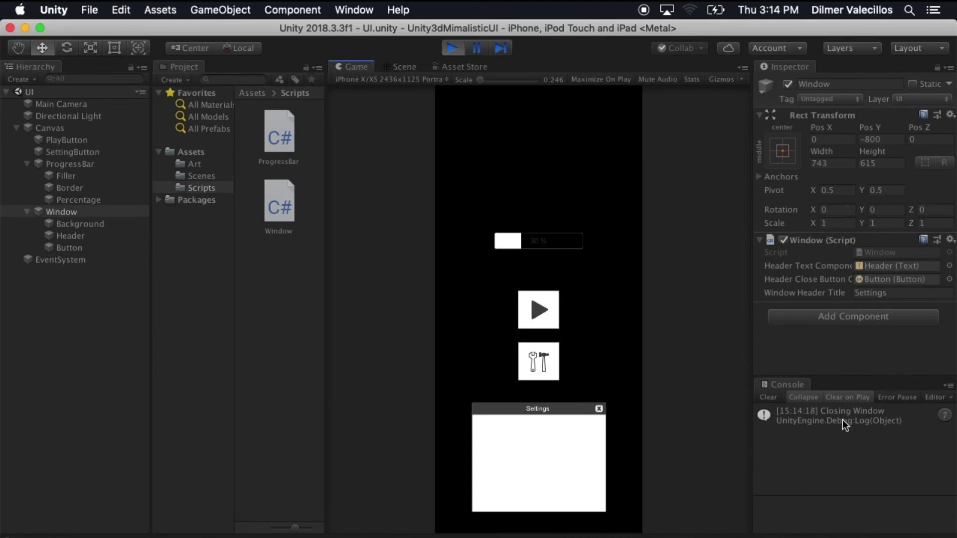
{"action": "left_click", "coordinate": [600, 406]}
{"action": "left_click", "coordinate": [600, 407]}
{"action": "left_click", "coordinate": [600, 407]}
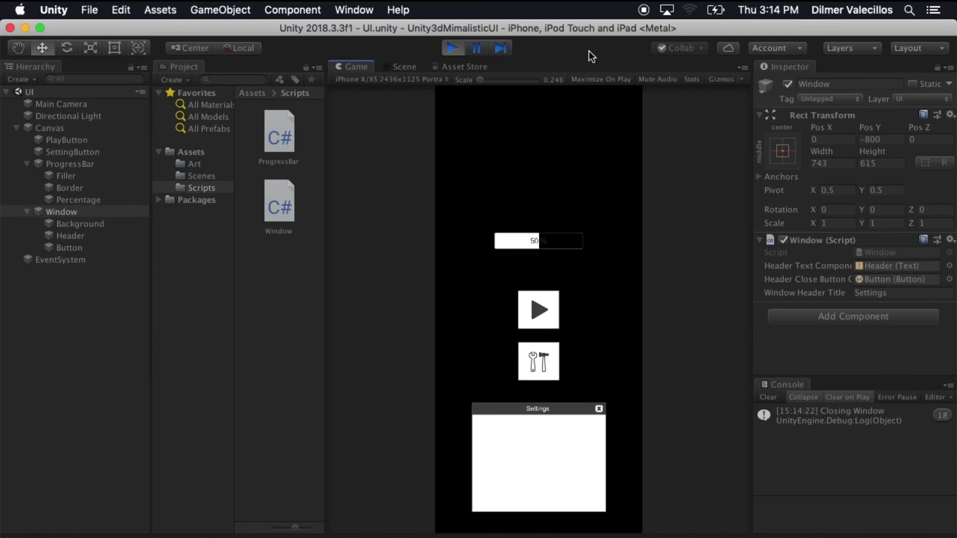
{"action": "left_click", "coordinate": [454, 48]}
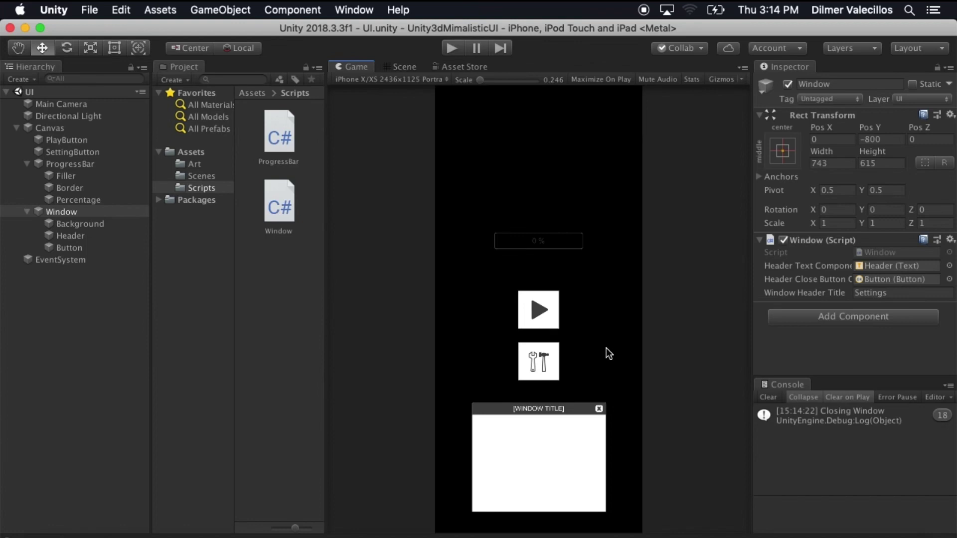
{"action": "key", "text": "super+Tab"}
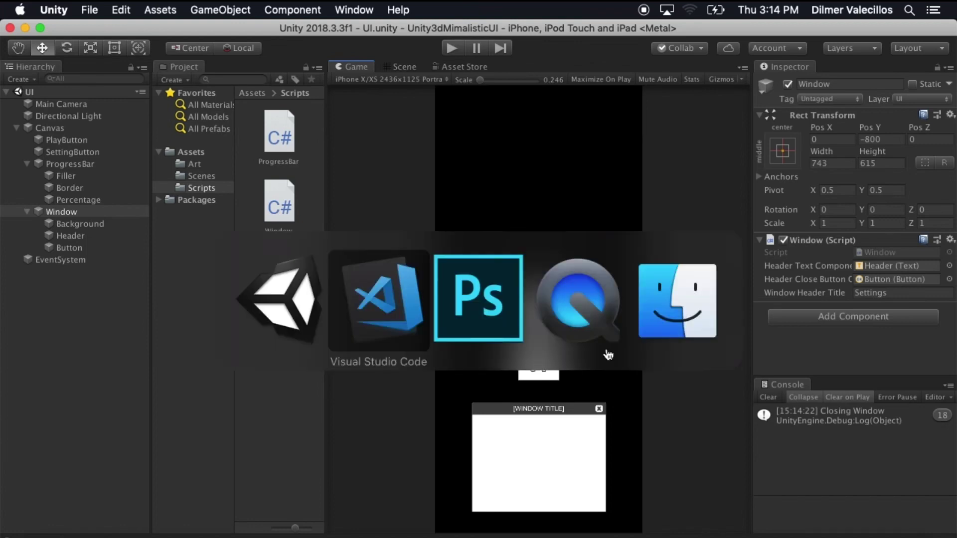
Step: Open blank lines at the top of the Window class above headerTextComponent
{"action": "scroll", "coordinate": [535, 265], "scroll_direction": "up", "scroll_amount": 5}
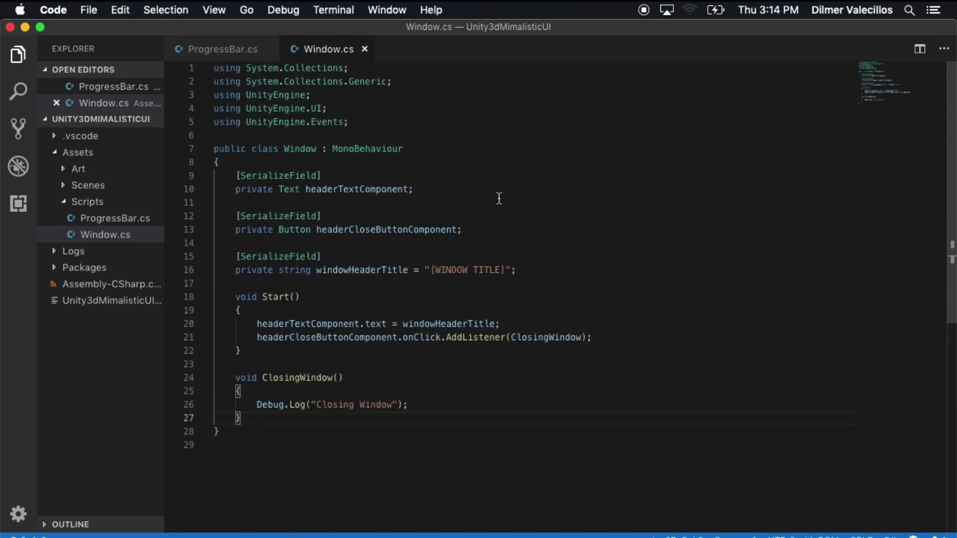
{"action": "left_click", "coordinate": [424, 163]}
{"action": "key", "text": "Return"}
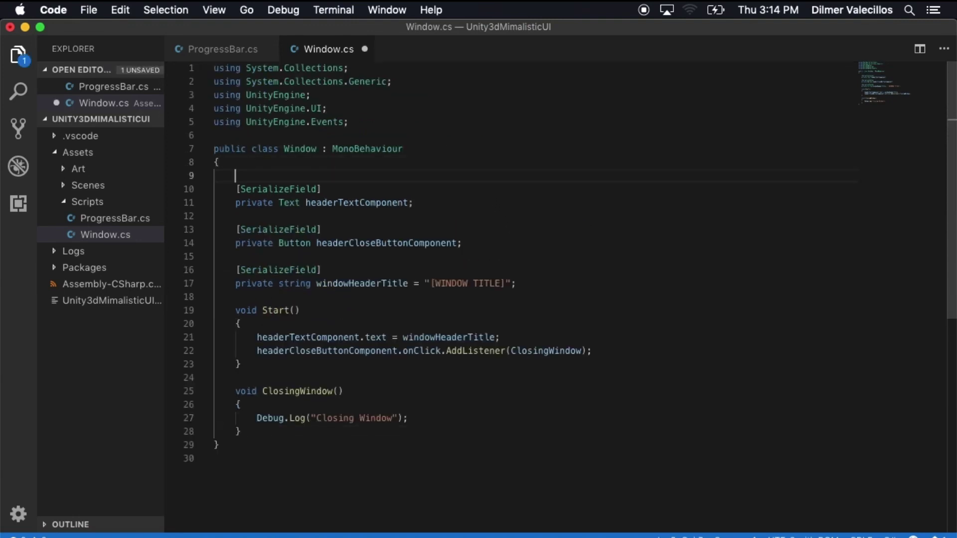
{"action": "key", "text": "Down"}
{"action": "key", "text": "Down"}
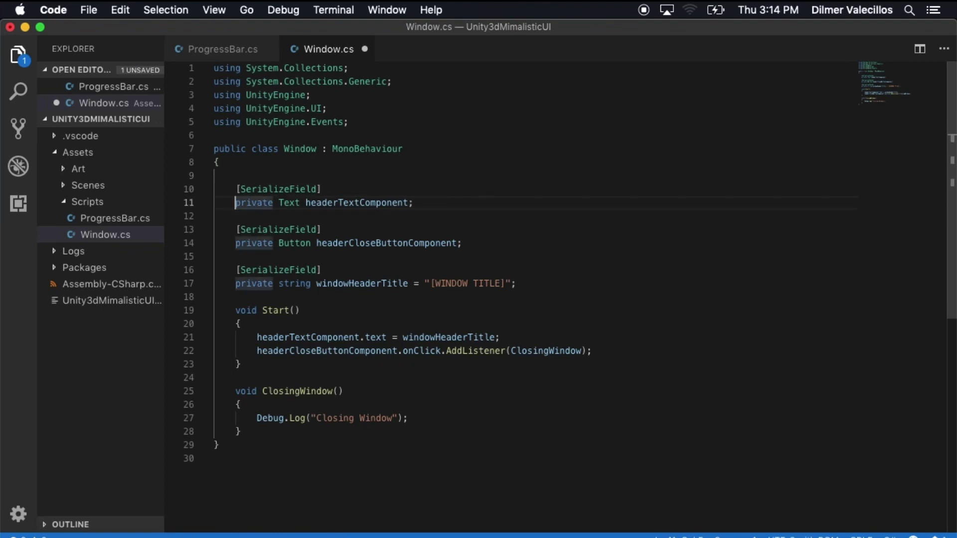
{"action": "left_click", "coordinate": [413, 203]}
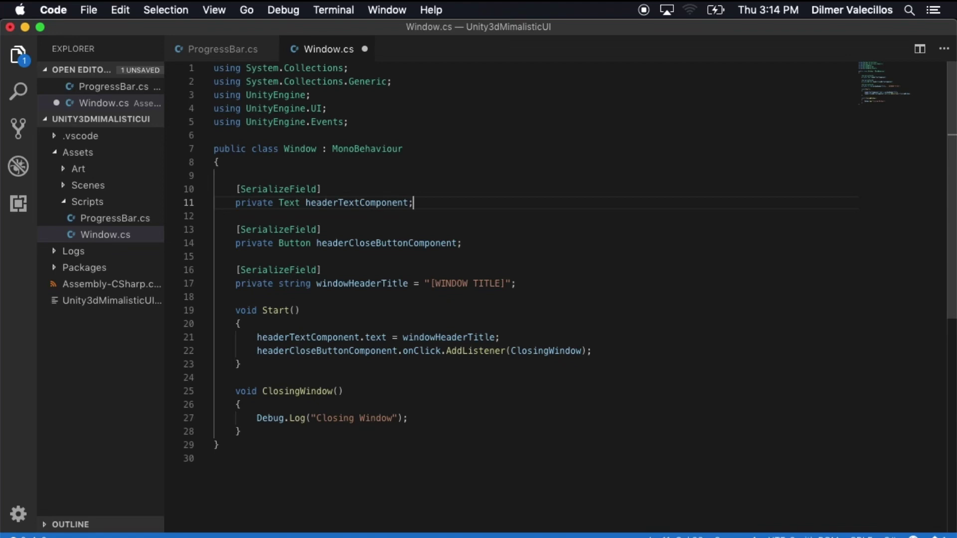
{"action": "key", "text": "shift+Up"}
{"action": "key", "text": "shift+Home"}
{"action": "key", "text": "Up"}
{"action": "key", "text": "Return"}
{"action": "key", "text": "Return"}
{"action": "key", "text": "Up"}
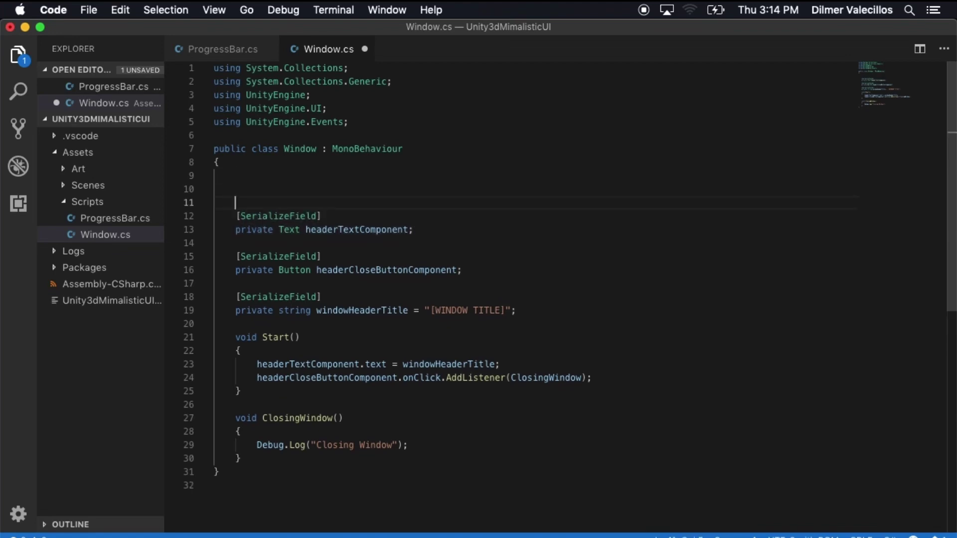
Step: Declare a private UnityEvent onShow; field, checking the UnityEngine.Events import
{"action": "type", "text": "privat"}
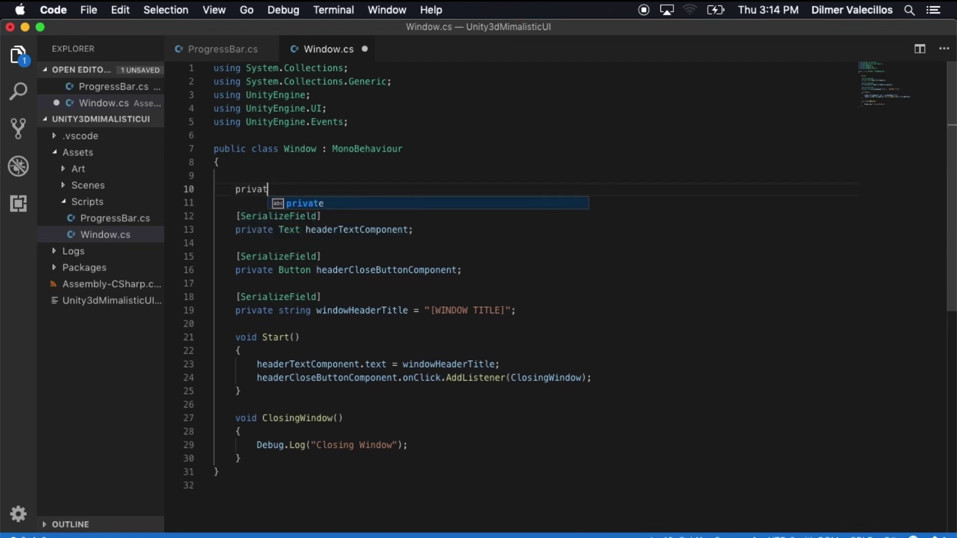
{"action": "type", "text": "e UnityEve"}
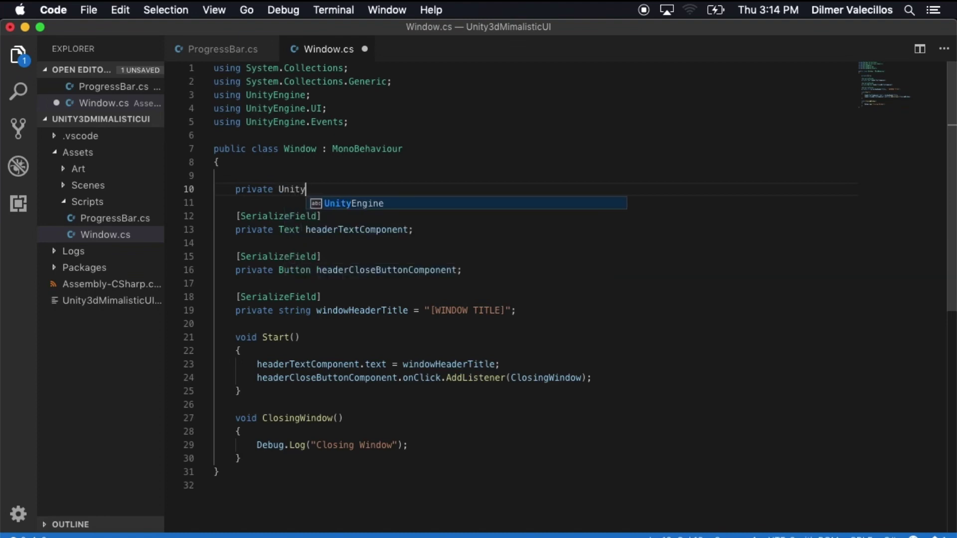
{"action": "left_click", "coordinate": [246, 122]}
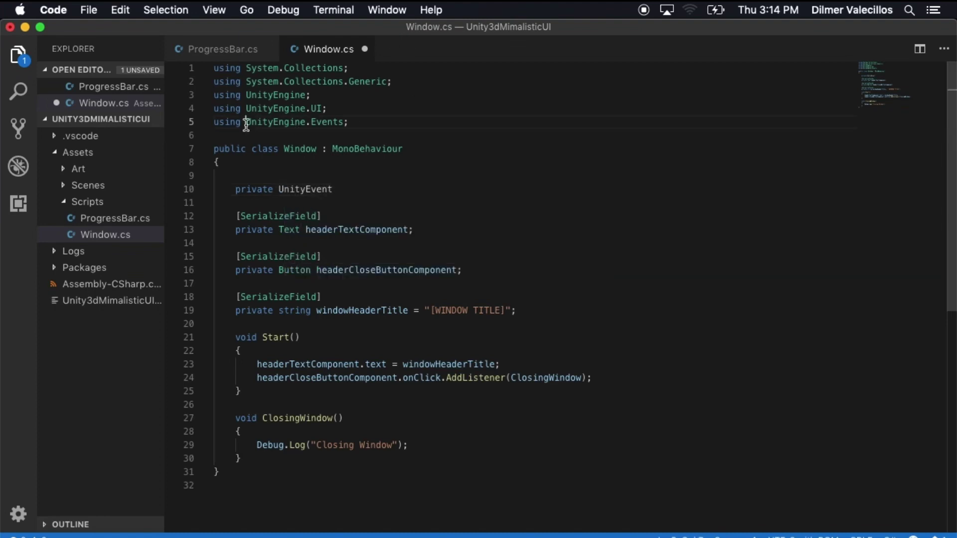
{"action": "key", "text": "shift+End"}
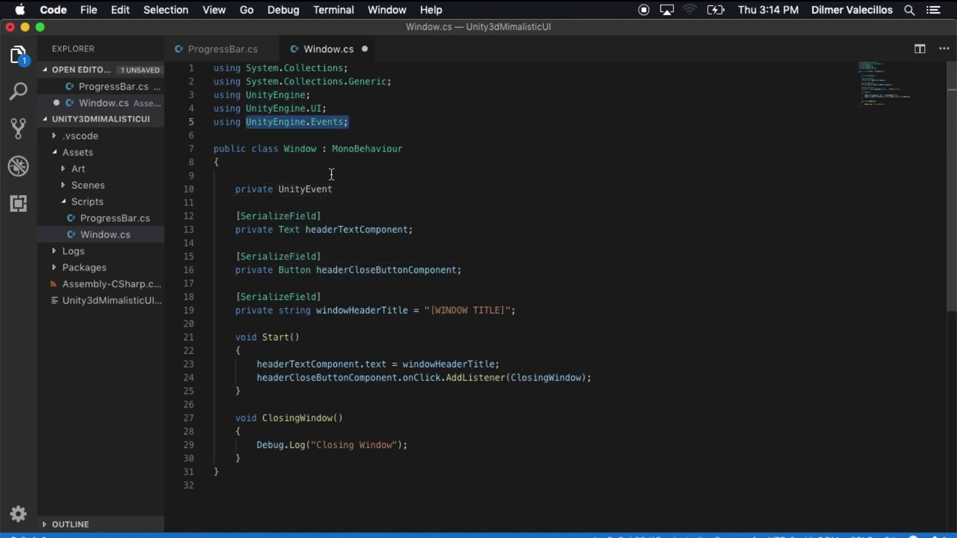
{"action": "left_click", "coordinate": [359, 194]}
{"action": "type", "text": "onShow;"}
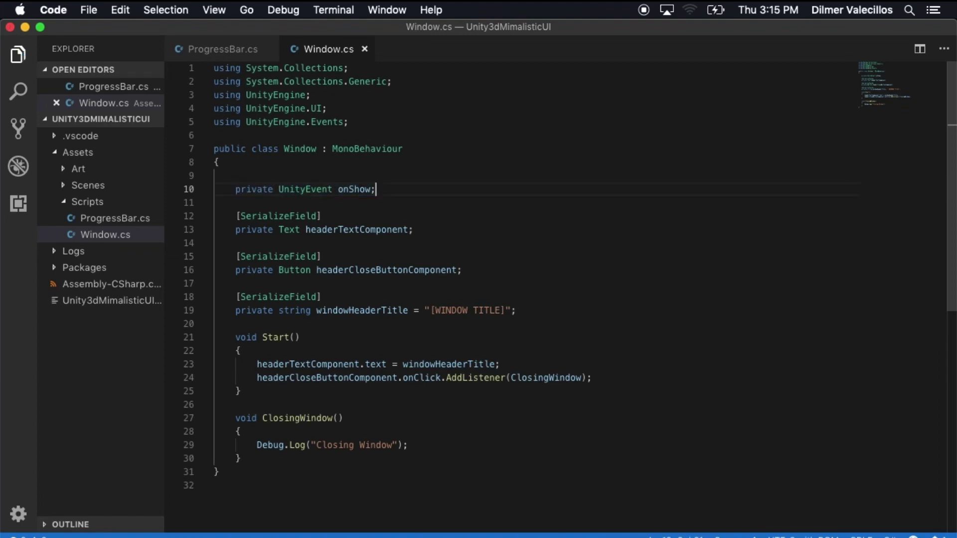
Step: Duplicate the field and rename the two events onOpen and onClose, then save
{"action": "key", "text": "shift+alt+Down"}
{"action": "double_click", "coordinate": [359, 203]}
{"action": "type", "text": "onClose"}
{"action": "key", "text": "Up"}
{"action": "key", "text": "BackSpace"}
{"action": "key", "text": "BackSpace"}
{"action": "key", "text": "BackSpace"}
{"action": "key", "text": "BackSpace"}
{"action": "type", "text": "Open"}
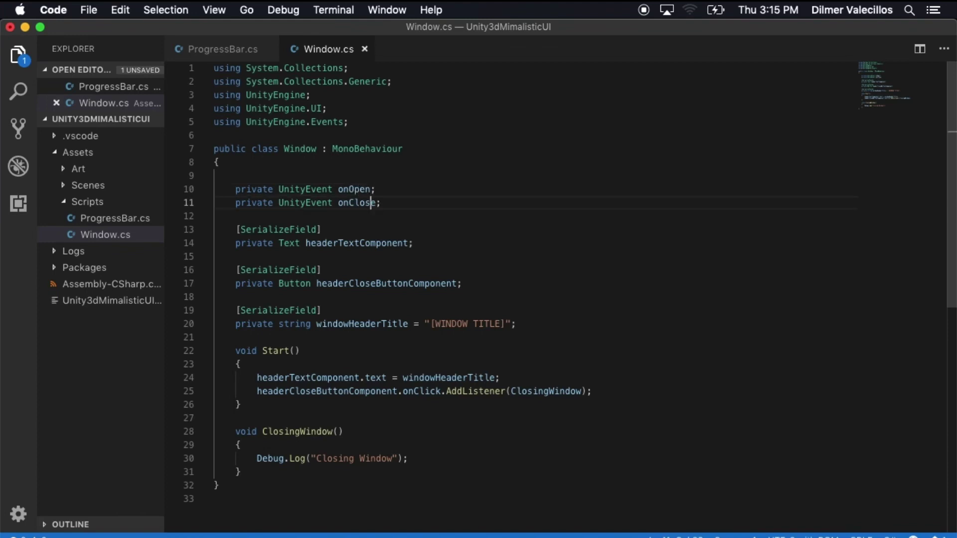
{"action": "key", "text": "Down"}
{"action": "key", "text": "Up"}
{"action": "key", "text": "Up"}
{"action": "key", "text": "BackSpace"}
Step: Add [SerializeField] above onOpen and onClose, separate them with a blank line, and save
{"action": "key", "text": "Up"}
{"action": "key", "text": "cmd+s"}
{"action": "key", "text": "Down"}
{"action": "key", "text": "Down"}
{"action": "key", "text": "Down"}
{"action": "key", "text": "Down"}
{"action": "key", "text": "Down"}
{"action": "key", "text": "Up"}
{"action": "key", "text": "Up"}
{"action": "key", "text": "Up"}
{"action": "key", "text": "Return"}
{"action": "key", "text": "Up"}
{"action": "type", "text": "[SerializeField]"}
{"action": "key", "text": "Down"}
{"action": "key", "text": "End"}
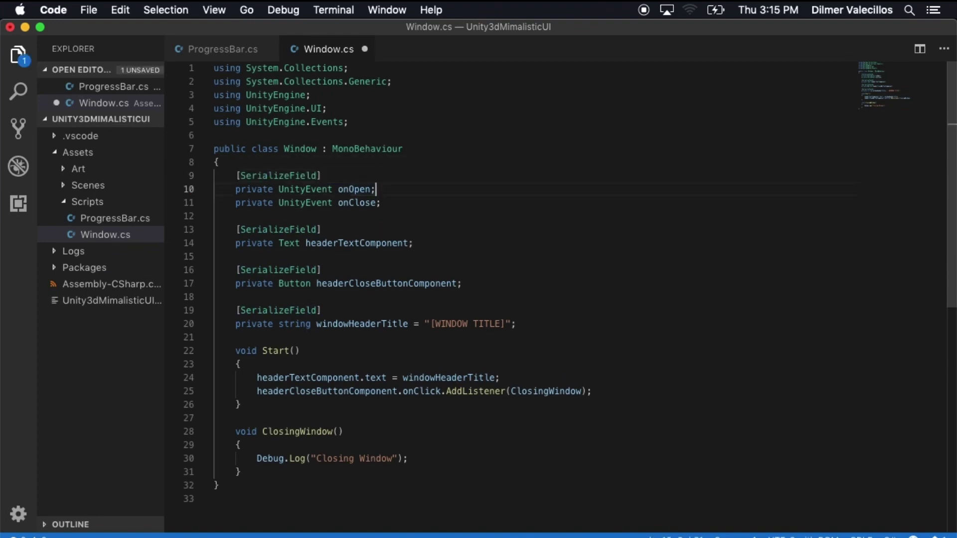
{"action": "key", "text": "Return"}
{"action": "type", "text": "[SerializeField]"}
{"action": "key", "text": "Up"}
{"action": "key", "text": "End"}
{"action": "key", "text": "Return"}
{"action": "key", "text": "cmd+s"}
{"action": "key", "text": "Down"}
{"action": "key", "text": "Down"}
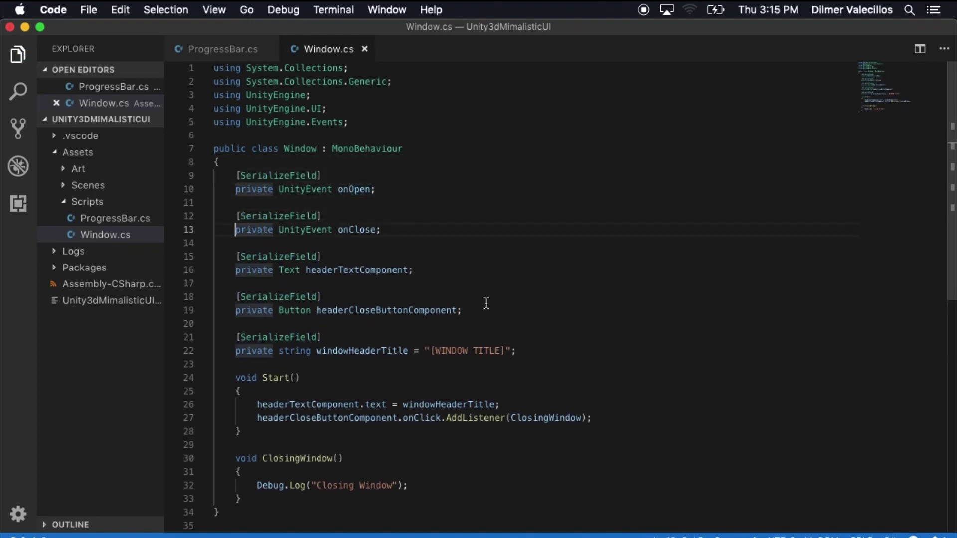
Step: At the top of Start(), add 'if(onOpen == null)' that assigns onOpen = new UnityEvent(), and save
{"action": "scroll", "coordinate": [517, 359], "scroll_direction": "down", "scroll_amount": 3}
{"action": "double_click", "coordinate": [354, 93]}
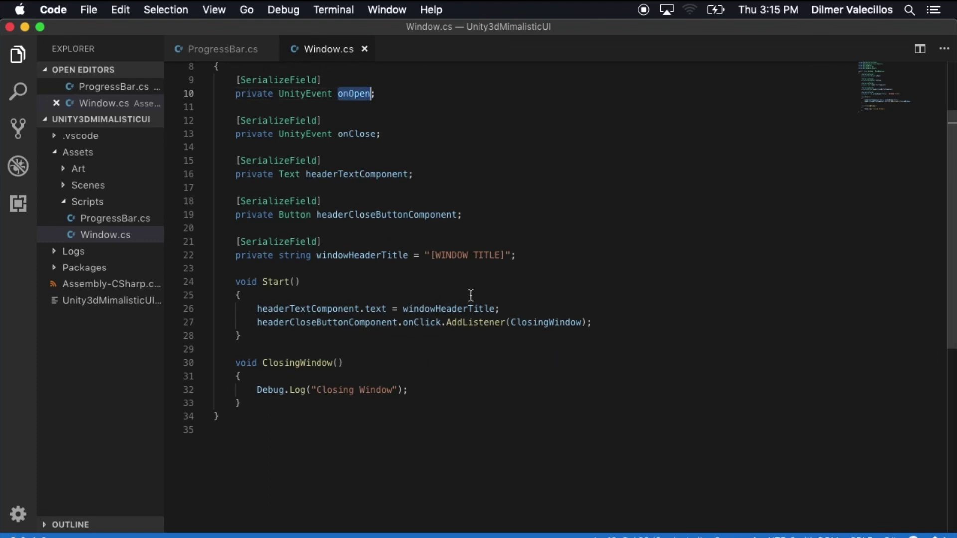
{"action": "left_click", "coordinate": [362, 106]}
{"action": "left_click", "coordinate": [363, 93]}
{"action": "left_click", "coordinate": [356, 308]}
{"action": "key", "text": "Home"}
{"action": "key", "text": "Return"}
{"action": "key", "text": "Return"}
{"action": "key", "text": "Up"}
{"action": "key", "text": "Up"}
{"action": "type", "text": "if(onOpen == n"}
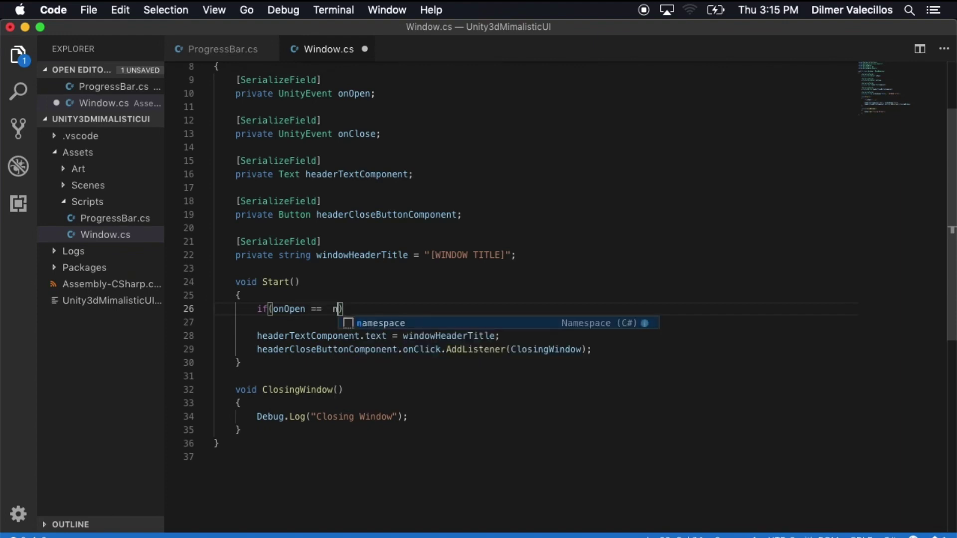
{"action": "type", "text": "ull)"}
{"action": "key", "text": "Return"}
{"action": "type", "text": "{"}
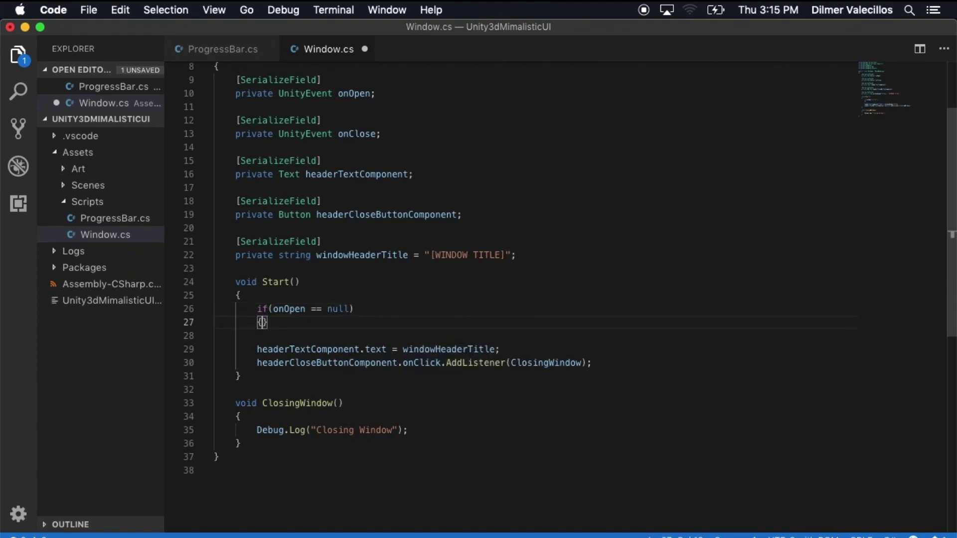
{"action": "key", "text": "Return"}
{"action": "type", "text": "onOpen = new UnityEvent("}
{"action": "key", "text": "super+s"}
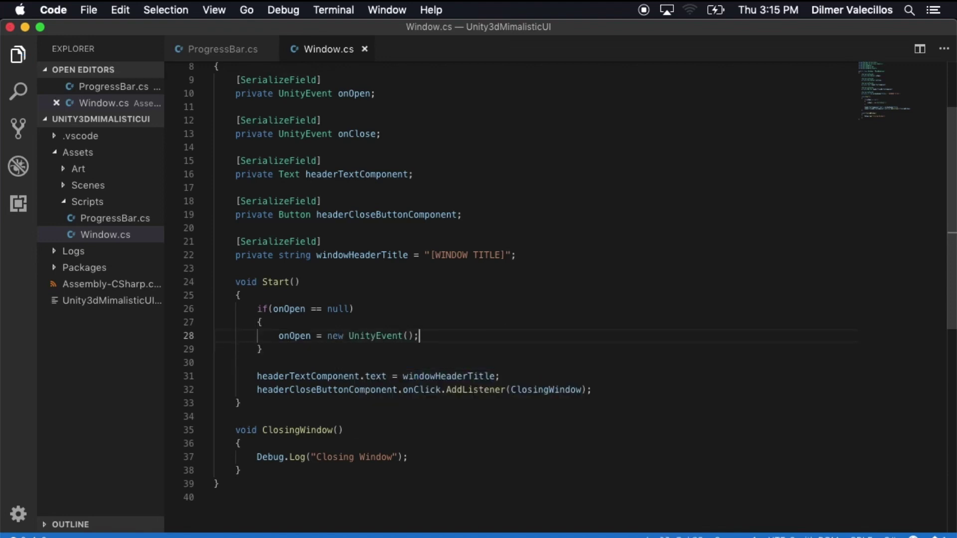
Step: Duplicate the null-check block and change both onOpen references in the copy to onClose, then save
{"action": "left_click_drag", "start_coordinate": [262, 348], "coordinate": [258, 309]}
{"action": "key", "text": "super+c"}
{"action": "key", "text": "Right"}
{"action": "key", "text": "Return"}
{"action": "key", "text": "Return"}
{"action": "key", "text": "super+v"}
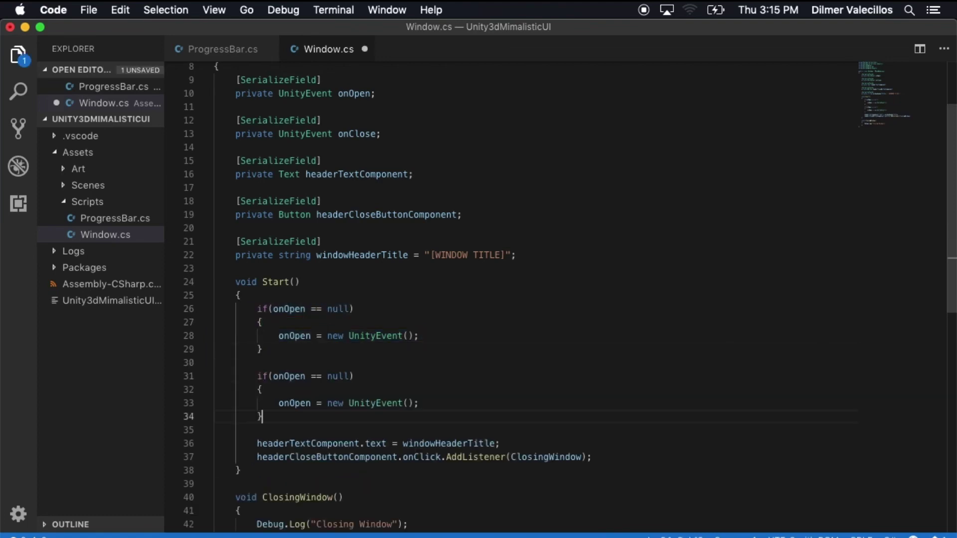
{"action": "left_click", "coordinate": [306, 377]}
{"action": "key", "text": "BackSpace"}
{"action": "key", "text": "BackSpace"}
{"action": "key", "text": "BackSpace"}
{"action": "key", "text": "BackSpace"}
{"action": "type", "text": "Close"}
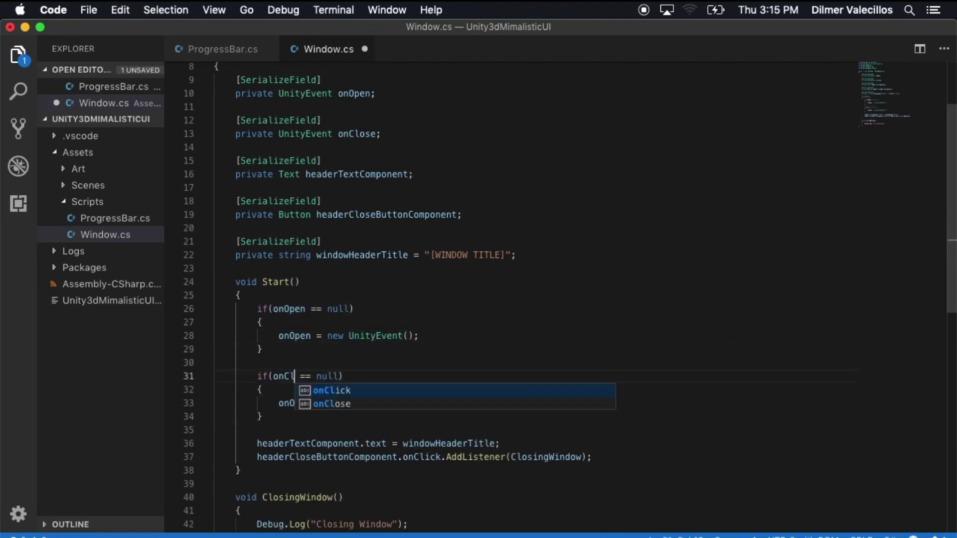
{"action": "left_click", "coordinate": [316, 376]}
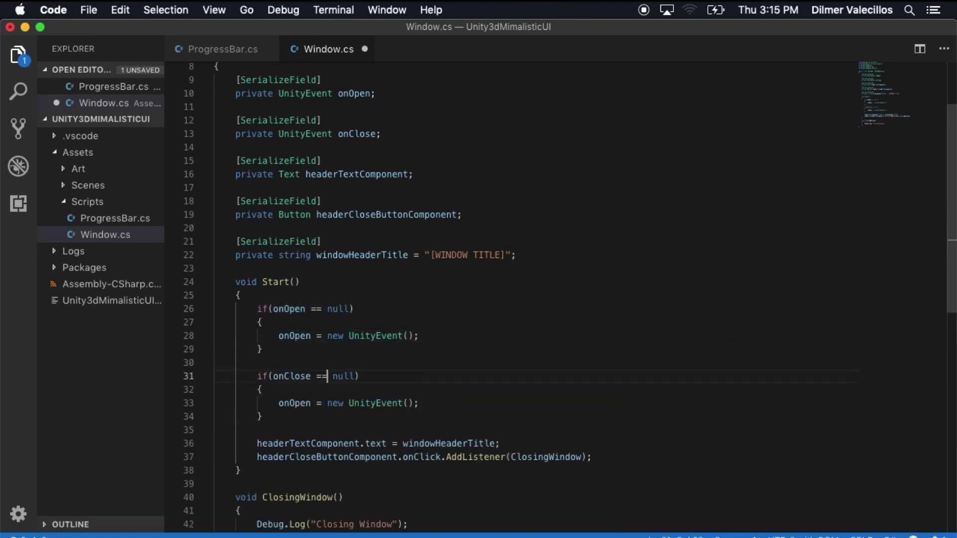
{"action": "double_click", "coordinate": [282, 376]}
{"action": "key", "text": "super+c"}
{"action": "double_click", "coordinate": [294, 404]}
{"action": "key", "text": "super+v"}
{"action": "left_click", "coordinate": [362, 388]}
{"action": "key", "text": "super+s"}
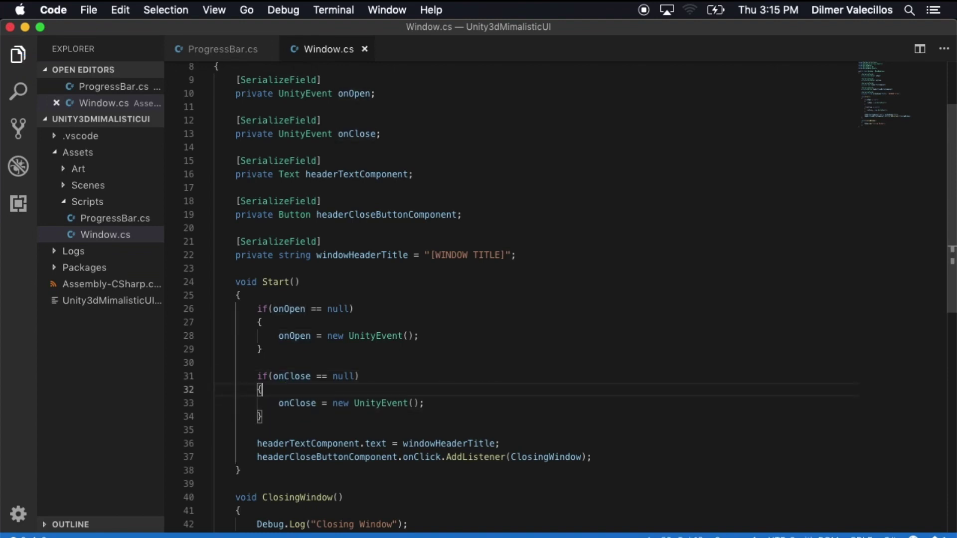
Step: Add a blank line after the onClose null check and save Window.cs
{"action": "scroll", "coordinate": [430, 381], "scroll_direction": "down", "scroll_amount": 1}
{"action": "scroll", "coordinate": [430, 381], "scroll_direction": "down", "scroll_amount": 1}
{"action": "left_click", "coordinate": [214, 302]}
{"action": "key", "text": "BackSpace"}
{"action": "key", "text": "BackSpace"}
{"action": "key", "text": "super+z"}
{"action": "key", "text": "Down"}
{"action": "key", "text": "Down"}
{"action": "key", "text": "Down"}
{"action": "key", "text": "Down"}
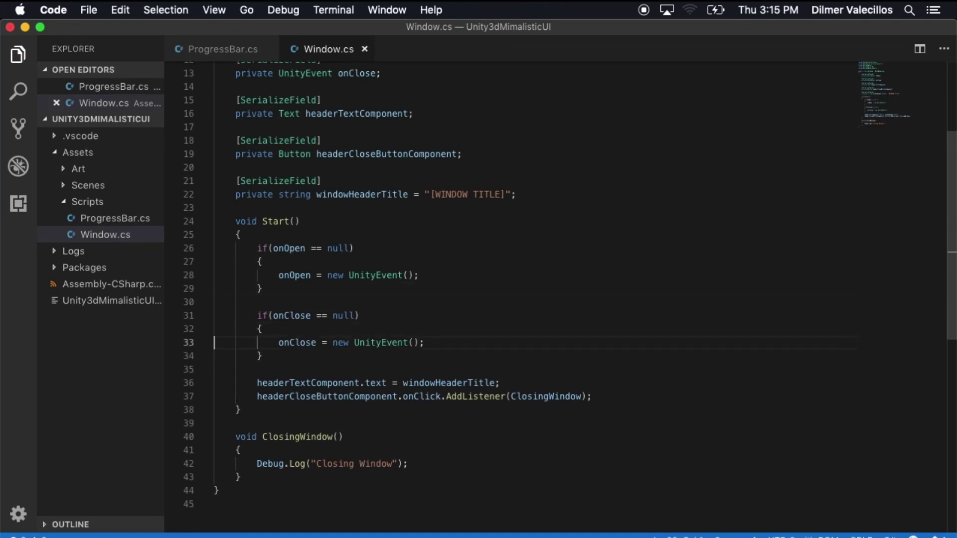
{"action": "key", "text": "Return"}
{"action": "key", "text": "Return"}
{"action": "key", "text": "super+s"}
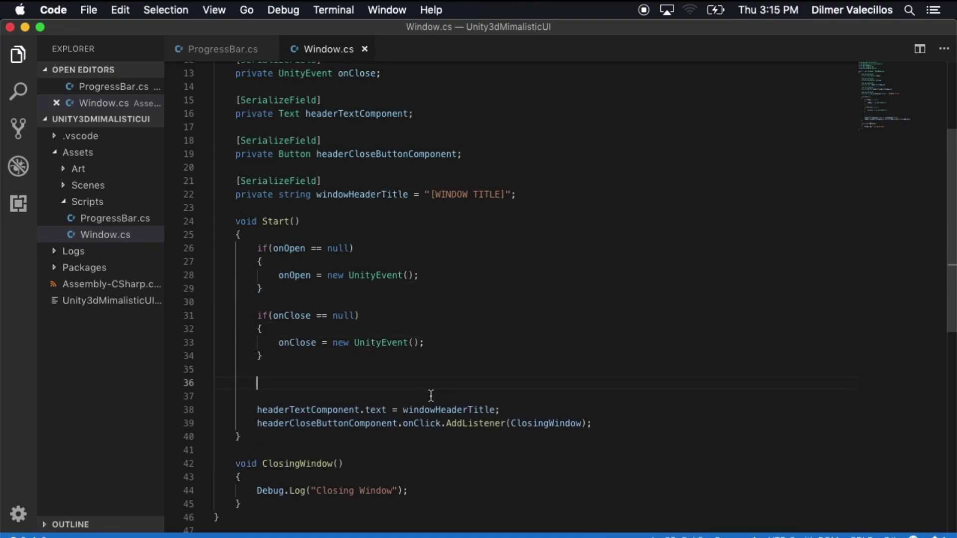
Step: Insert a blank line after the ClosingWindow() method for a new method
{"action": "scroll", "coordinate": [431, 395], "scroll_direction": "down", "scroll_amount": 5}
{"action": "scroll", "coordinate": [384, 224], "scroll_direction": "up", "scroll_amount": 3}
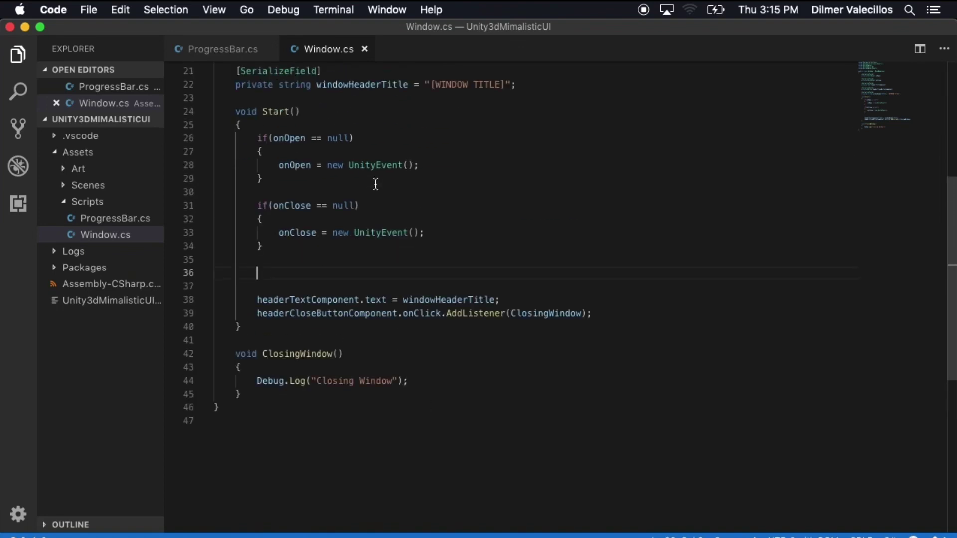
{"action": "double_click", "coordinate": [285, 139]}
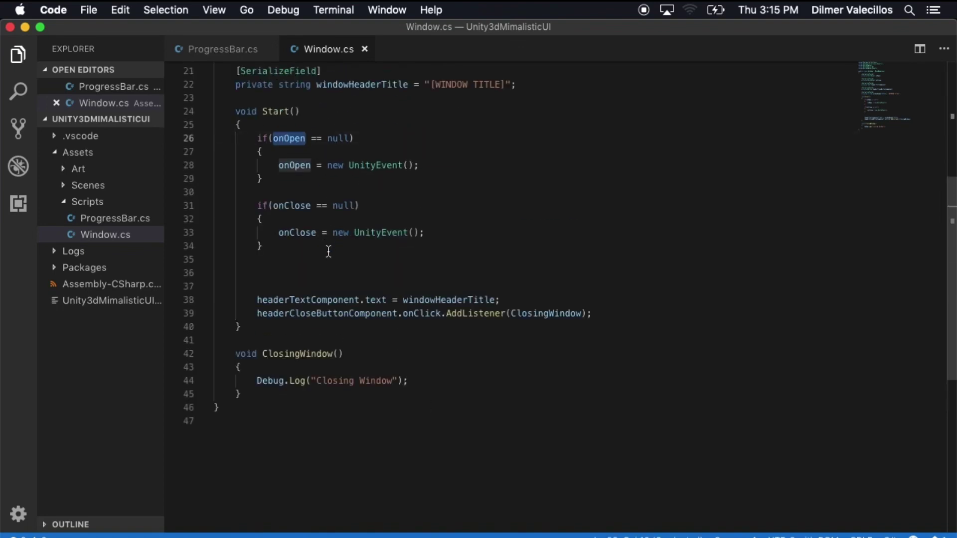
{"action": "left_click", "coordinate": [323, 269]}
{"action": "left_click", "coordinate": [401, 379]}
{"action": "left_click", "coordinate": [352, 407]}
{"action": "left_click_drag", "start_coordinate": [352, 407], "coordinate": [218, 394]}
{"action": "key", "text": "Right"}
{"action": "key", "text": "Return"}
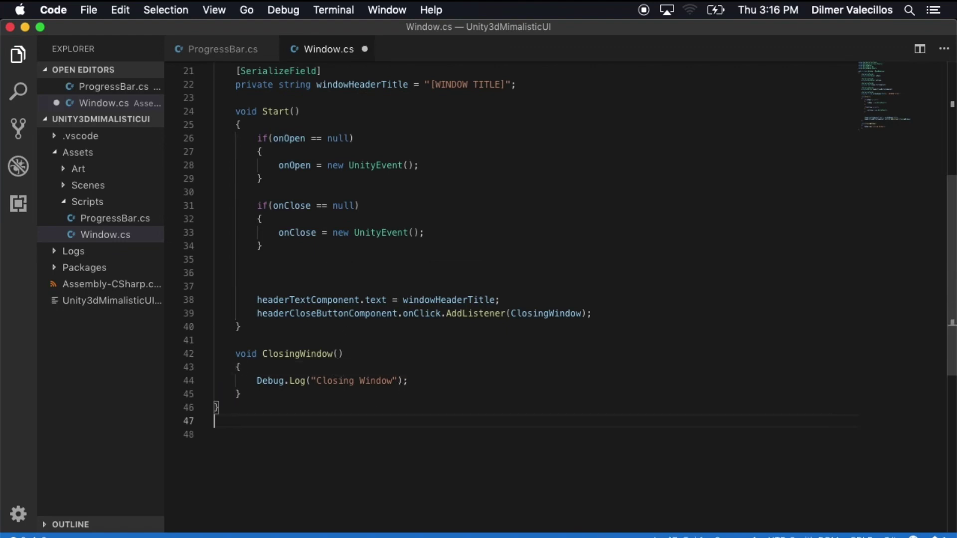
{"action": "key", "text": "Up"}
{"action": "key", "text": "Up"}
{"action": "key", "text": "End"}
{"action": "key", "text": "Return"}
{"action": "key", "text": "Return"}
Step: Write an empty 'void OnWindowOpen()' method with its braces
{"action": "type", "text": "void O"}
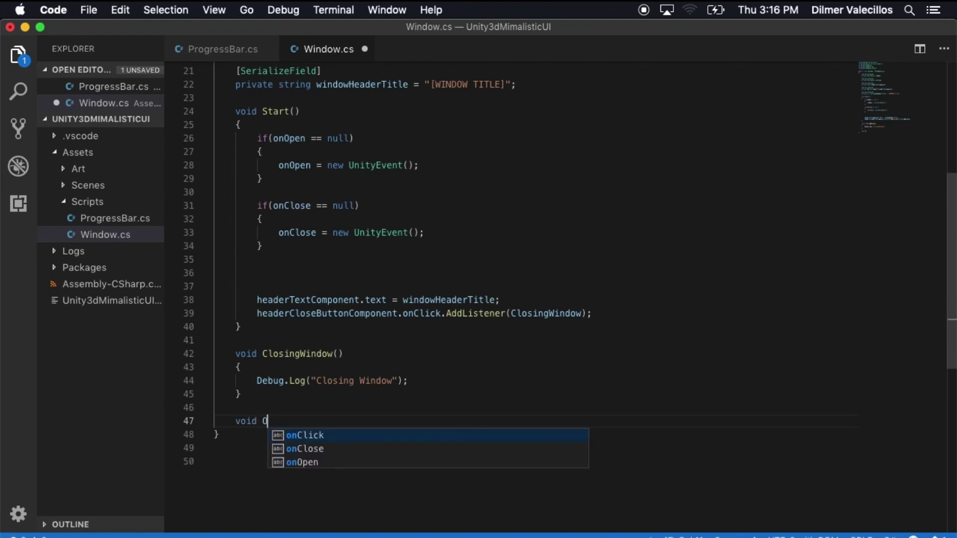
{"action": "key", "text": "BackSpace"}
{"action": "type", "text": "Ope"}
{"action": "key", "text": "BackSpace"}
{"action": "key", "text": "BackSpace"}
{"action": "type", "text": "nW"}
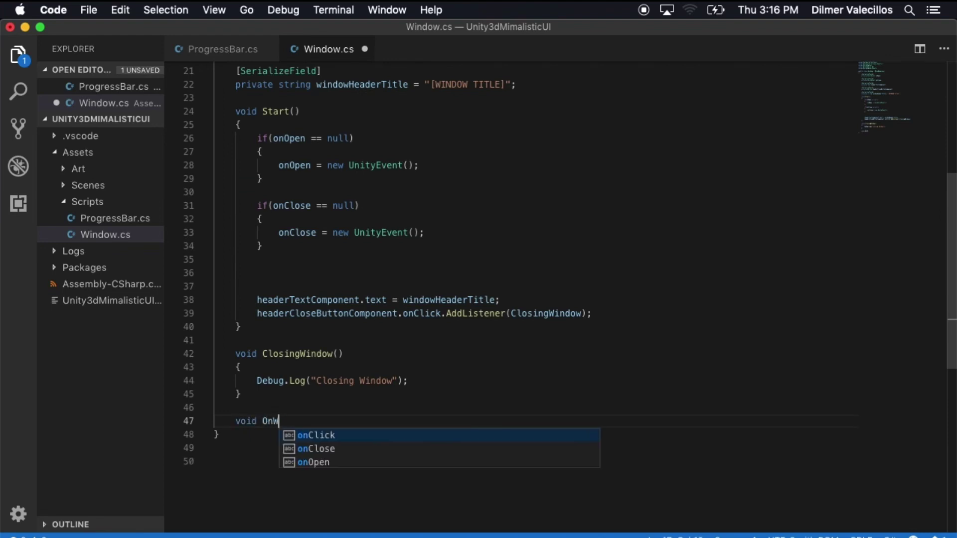
{"action": "type", "text": "indowOpen()"}
{"action": "key", "text": "Return"}
{"action": "type", "text": "{"}
{"action": "key", "text": "Return"}
Step: Duplicate OnWindowOpen() below itself, rename the copy OnWindowClose(), and save
{"action": "key", "text": "shift+Down"}
{"action": "key", "text": "shift+Up"}
{"action": "key", "text": "shift+Up"}
{"action": "key", "text": "super+c"}
{"action": "key", "text": "Right"}
{"action": "key", "text": "Return"}
{"action": "key", "text": "Return"}
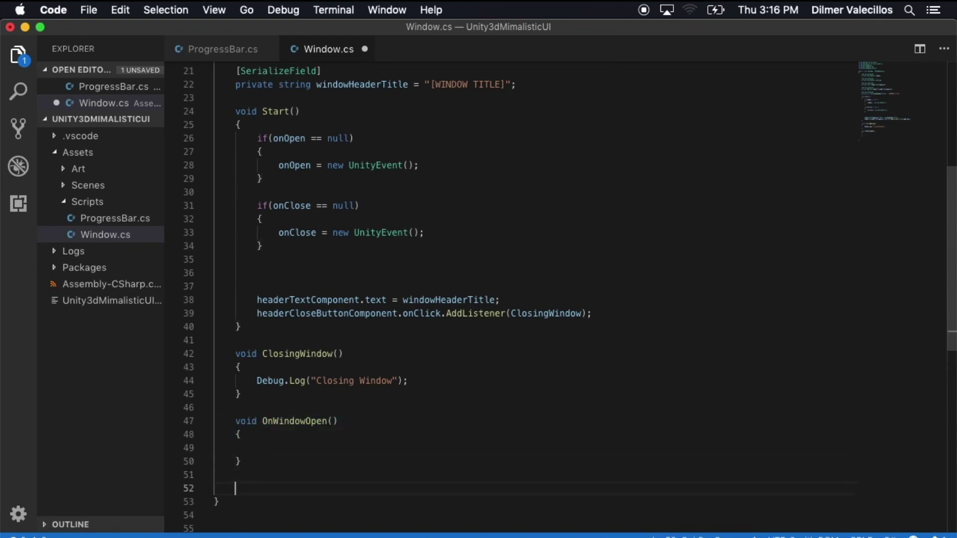
{"action": "key", "text": "super+v"}
{"action": "left_click", "coordinate": [310, 472]}
{"action": "key", "text": "BackSpace"}
{"action": "key", "text": "Delete"}
{"action": "key", "text": "Delete"}
{"action": "key", "text": "Delete"}
{"action": "type", "text": "Closin"}
{"action": "key", "text": "BackSpace"}
{"action": "key", "text": "BackSpace"}
{"action": "type", "text": "e"}
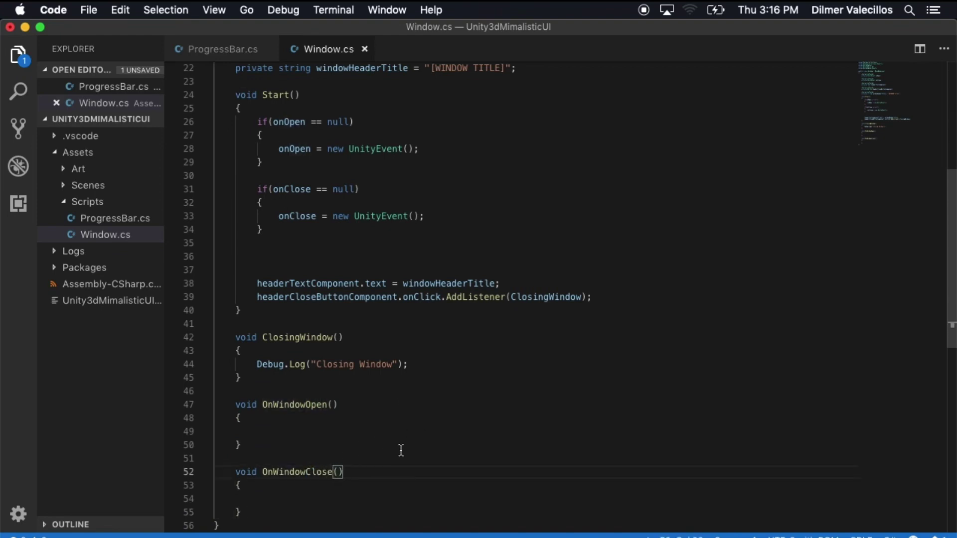
{"action": "key", "text": "super+s"}
{"action": "left_click", "coordinate": [328, 447]}
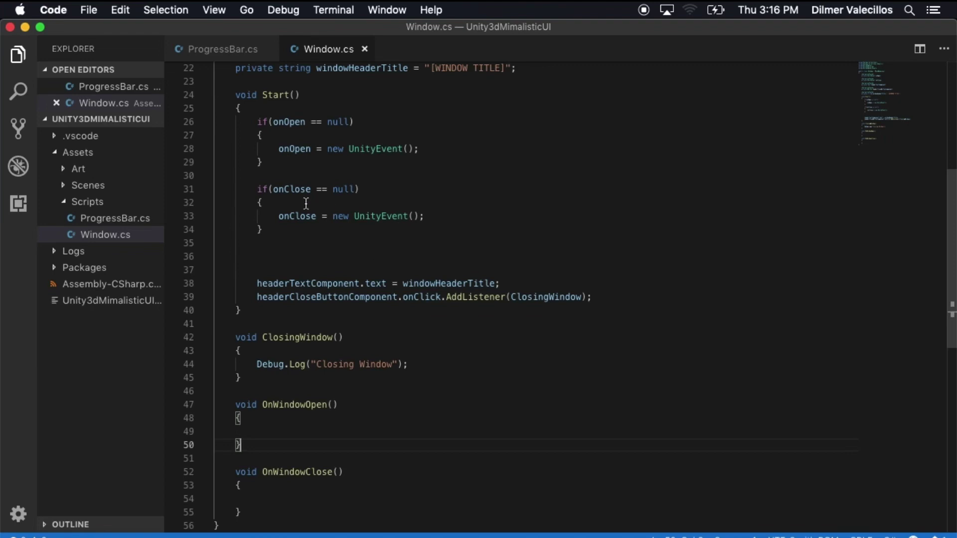
Step: Add 'onOpen.AddListener(OnWindowOpen);' in Start() and duplicate that line
{"action": "left_click", "coordinate": [297, 149]}
{"action": "left_click", "coordinate": [290, 257]}
{"action": "key", "text": "Tab"}
{"action": "type", "text": "onOpen"}
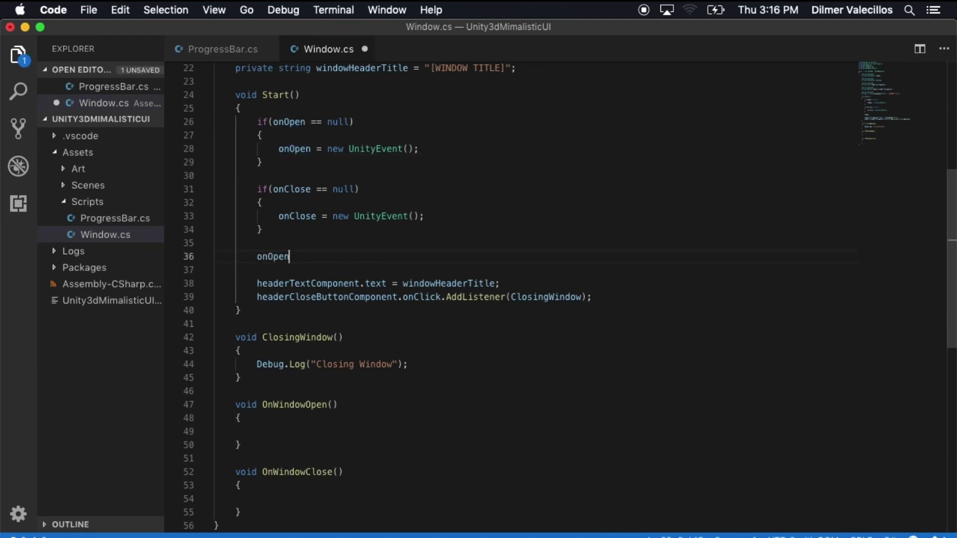
{"action": "type", "text": ".AddListener("}
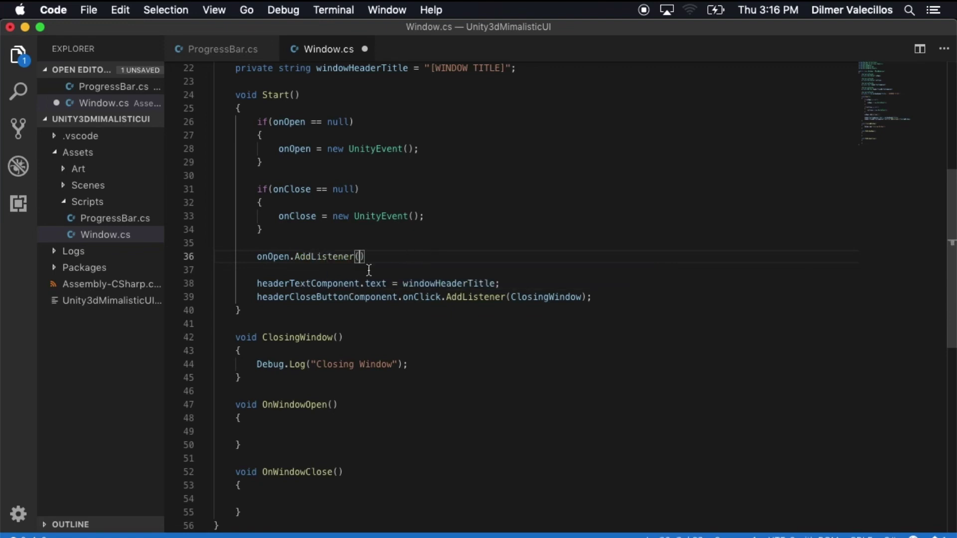
{"action": "double_click", "coordinate": [289, 404]}
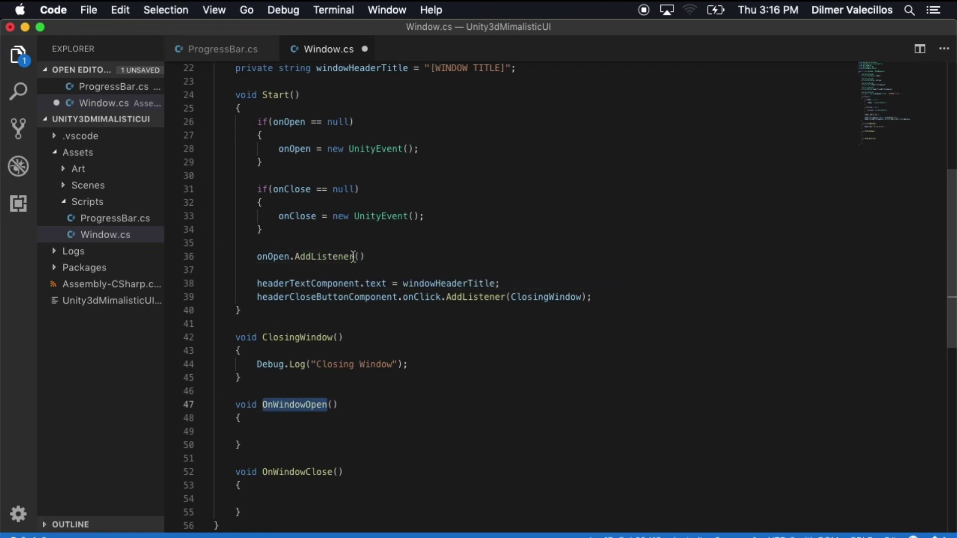
{"action": "key", "text": "ctrl+minus"}
{"action": "key", "text": "super+v"}
{"action": "type", "text": ");"}
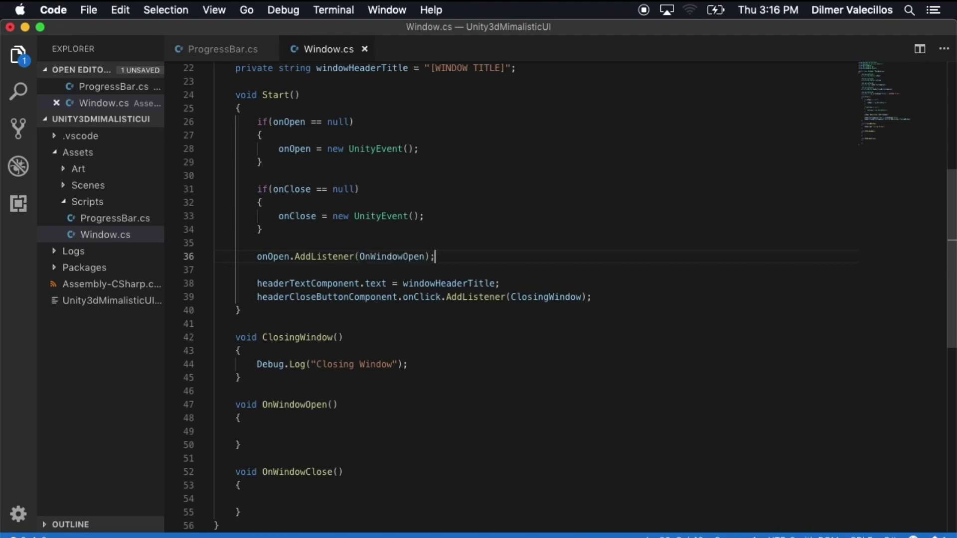
{"action": "key", "text": "Return"}
{"action": "key", "text": "BackSpace"}
{"action": "key", "text": "shift+alt+Down"}
{"action": "key", "text": "super+s"}
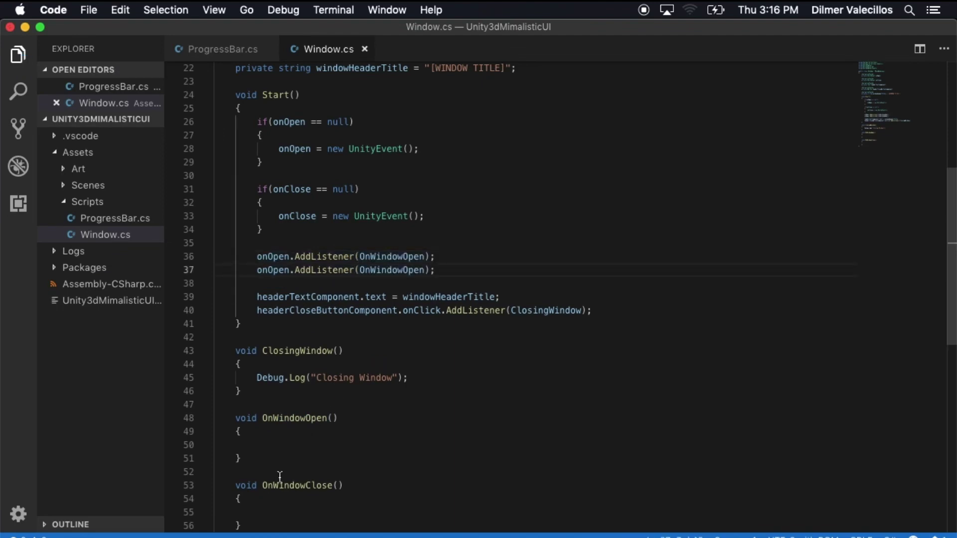
Step: Change the duplicated line to 'onClose.AddListener(OnWindowClose);' and save
{"action": "double_click", "coordinate": [294, 216]}
{"action": "key", "text": "super+c"}
{"action": "double_click", "coordinate": [269, 269]}
{"action": "key", "text": "super+v"}
{"action": "key", "text": "super+s"}
{"action": "double_click", "coordinate": [286, 485]}
{"action": "key", "text": "super+c"}
{"action": "double_click", "coordinate": [411, 269]}
{"action": "key", "text": "super+v"}
{"action": "left_click", "coordinate": [554, 268]}
{"action": "key", "text": "super+s"}
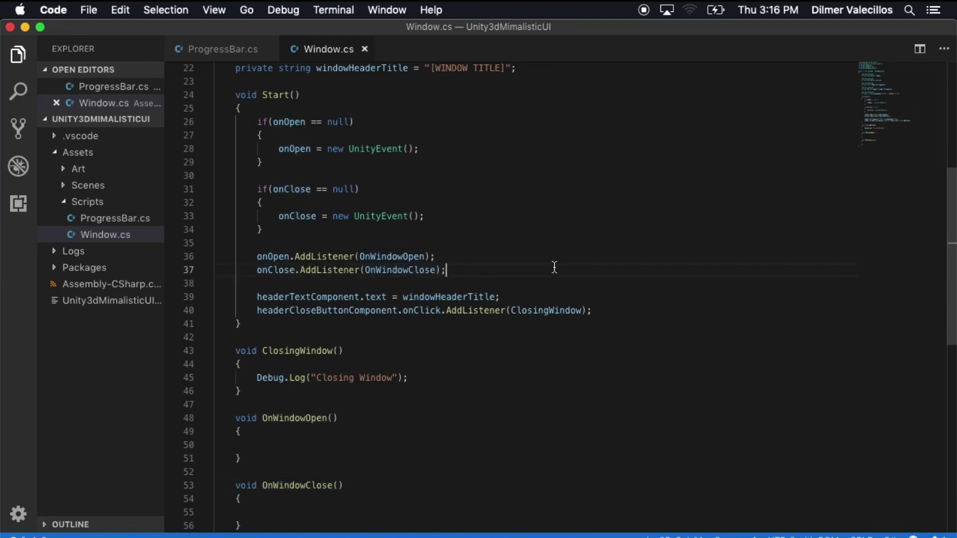
Step: Move both listener lines below the headerTextComponent.text line under a '// adding listeners' comment, and save
{"action": "key", "text": "shift+Up"}
{"action": "key", "text": "shift+Home"}
{"action": "key", "text": "BackSpace"}
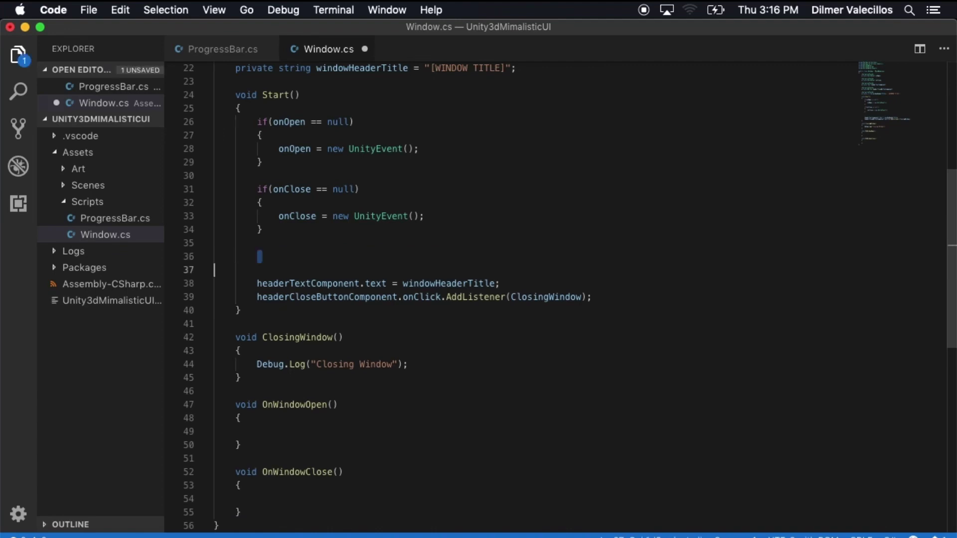
{"action": "key", "text": "Delete"}
{"action": "key", "text": "shift+Home"}
{"action": "key", "text": "BackSpace"}
{"action": "key", "text": "BackSpace"}
{"action": "key", "text": "End"}
{"action": "key", "text": "Return"}
{"action": "key", "text": "Return"}
{"action": "key", "text": "super+v"}
{"action": "key", "text": "Up"}
{"action": "key", "text": "Up"}
{"action": "key", "text": "Up"}
{"action": "key", "text": "Down"}
{"action": "key", "text": "Return"}
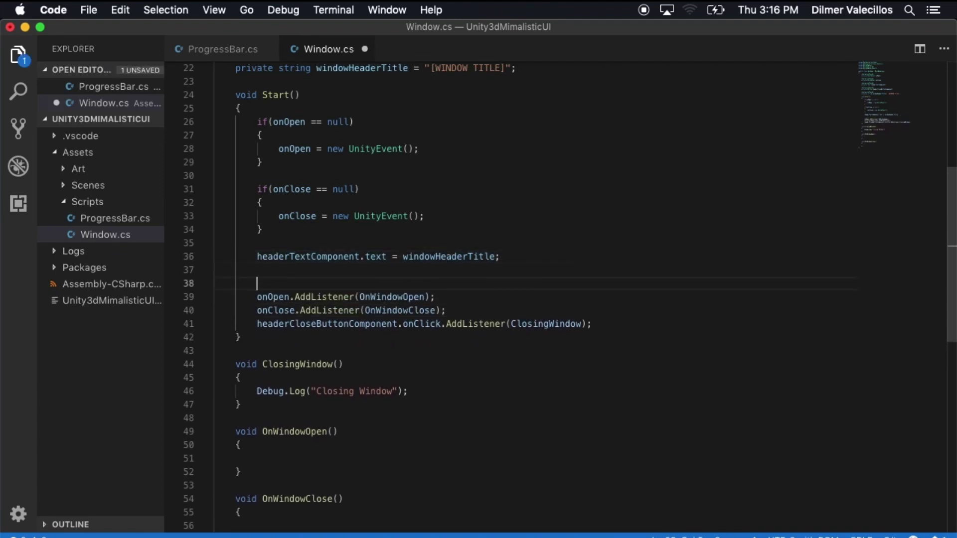
{"action": "type", "text": "// adding listeners"}
{"action": "key", "text": "super+s"}
Step: Add a '// sanity checks' comment at the top of Start() and save
{"action": "left_click", "coordinate": [501, 308]}
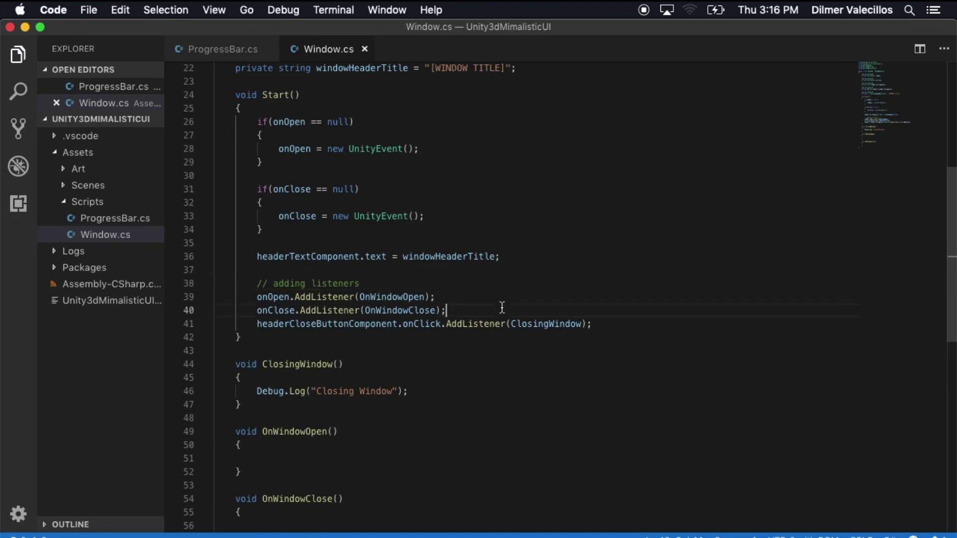
{"action": "left_click", "coordinate": [339, 108]}
{"action": "key", "text": "Return"}
{"action": "type", "text": "// sanity checks"}
{"action": "key", "text": "super+s"}
{"action": "left_click", "coordinate": [514, 283]}
{"action": "scroll", "coordinate": [621, 403], "scroll_direction": "down", "scroll_amount": 4}
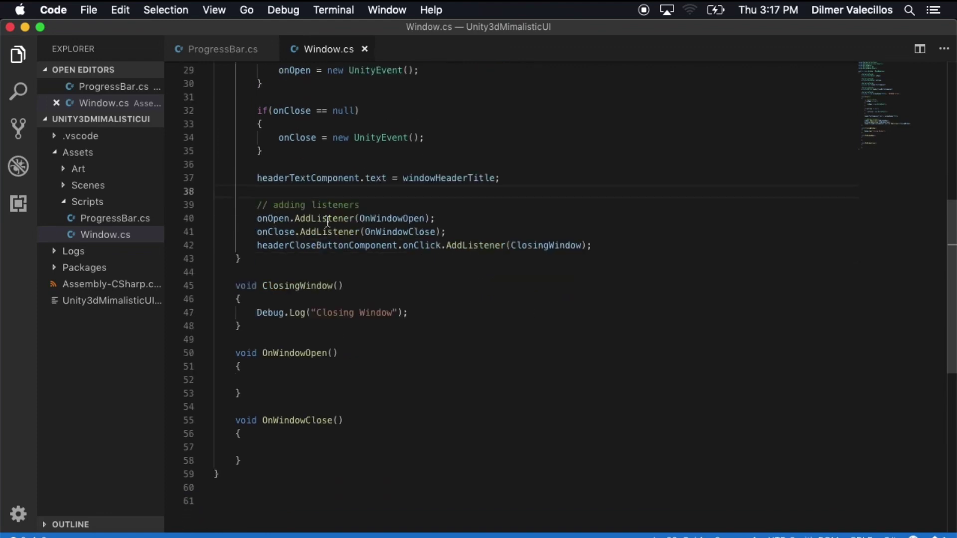
Step: Paste ClosingWindow's Debug.Log line into the empty OnWindowOpen and OnWindowClose bodies
{"action": "double_click", "coordinate": [377, 218]}
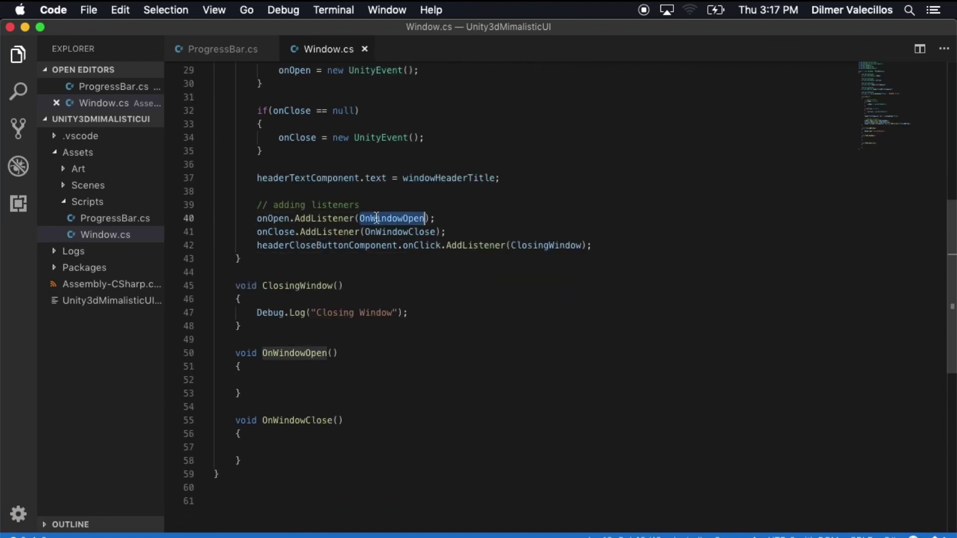
{"action": "double_click", "coordinate": [269, 232]}
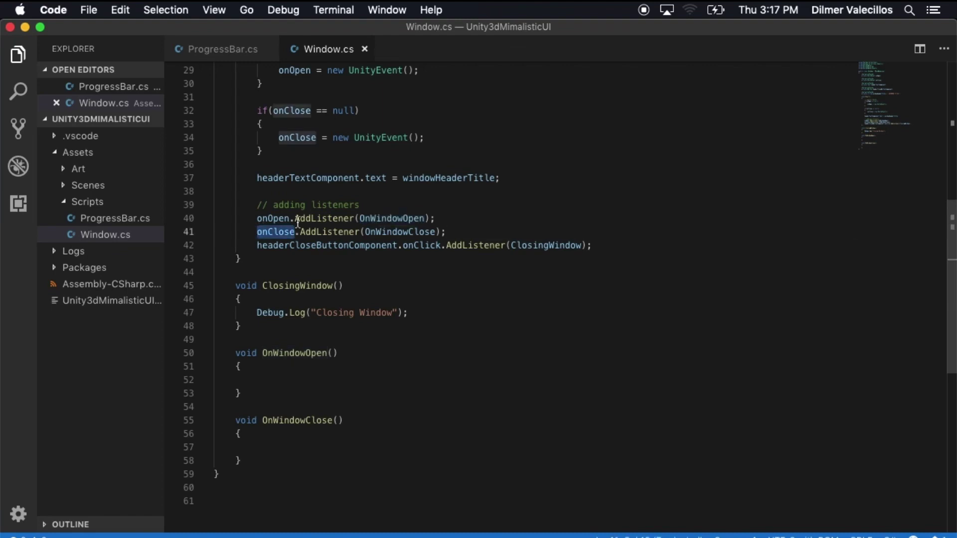
{"action": "double_click", "coordinate": [394, 230]}
{"action": "left_click", "coordinate": [425, 299]}
{"action": "mouse_move", "coordinate": [241, 312]}
{"action": "left_mouse_down"}
{"action": "mouse_move", "coordinate": [408, 312]}
{"action": "mouse_move", "coordinate": [256, 312]}
{"action": "left_mouse_up"}
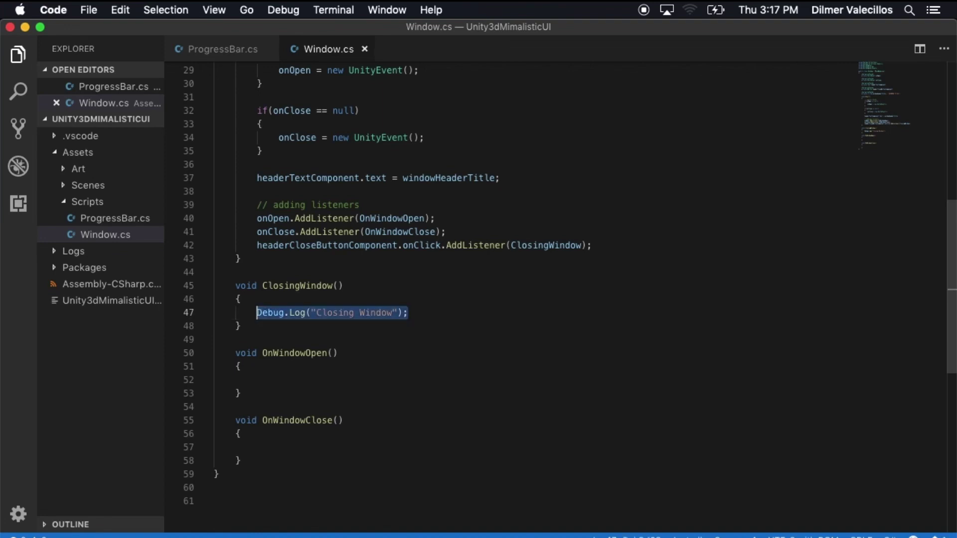
{"action": "left_click", "coordinate": [341, 378]}
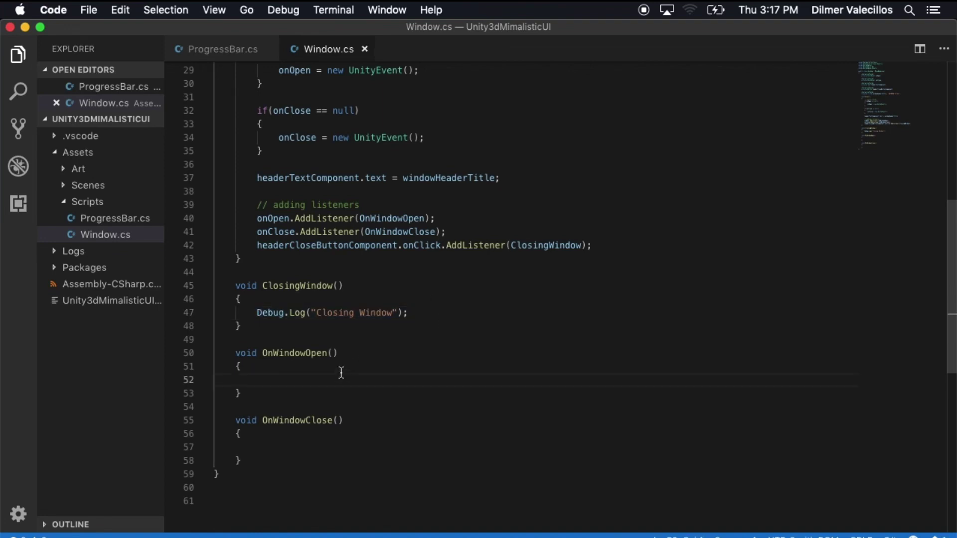
{"action": "key", "text": "super+v"}
{"action": "left_click", "coordinate": [342, 446]}
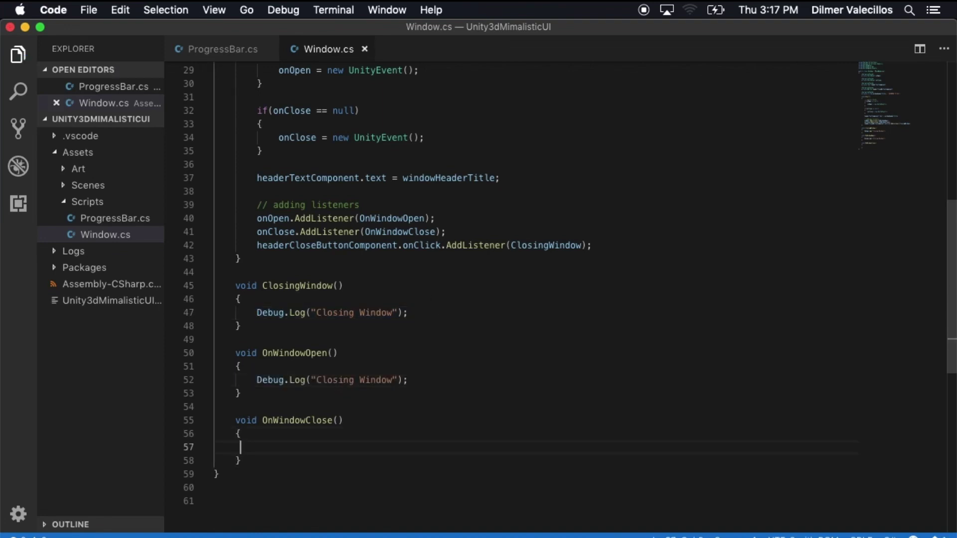
{"action": "key", "text": "super+v"}
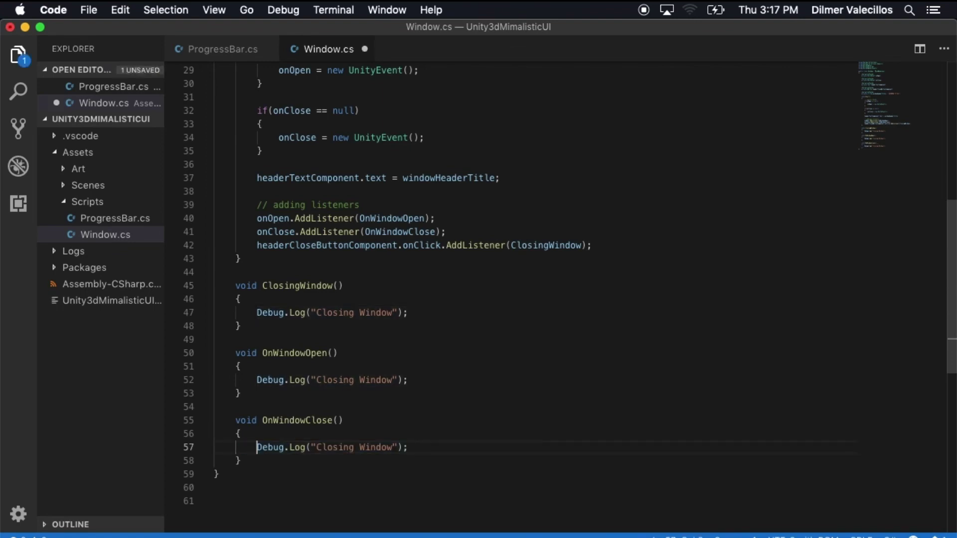
Step: Change OnWindowOpen's log message to 'OnWindowOpen executed' and save
{"action": "double_click", "coordinate": [286, 352]}
{"action": "key", "text": "super+c"}
{"action": "double_click", "coordinate": [330, 380]}
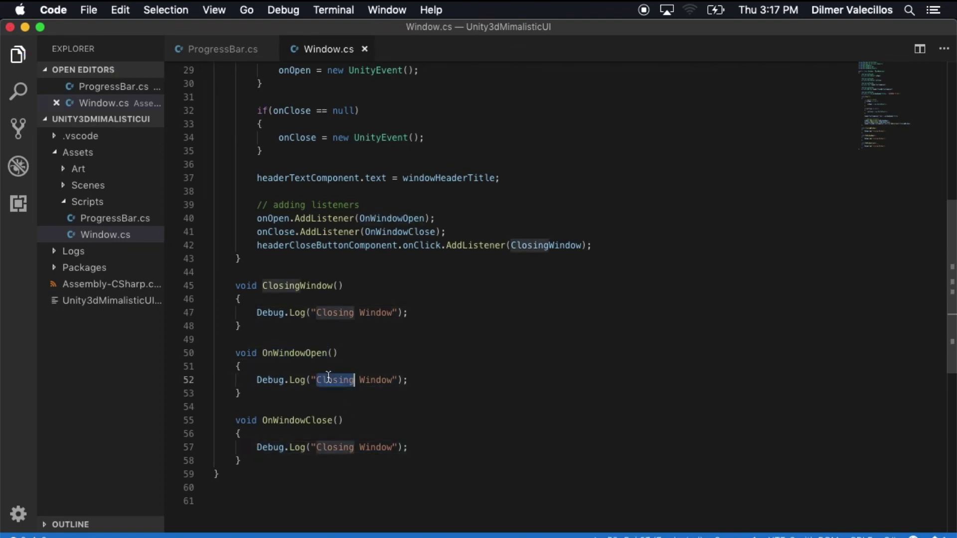
{"action": "key", "text": "super+v"}
{"action": "double_click", "coordinate": [402, 380]}
{"action": "type", "text": "execute"}
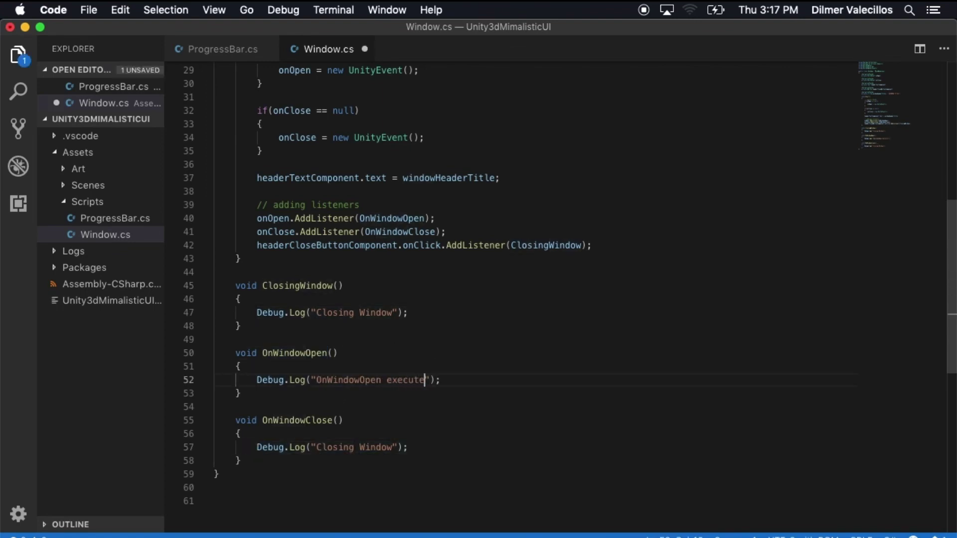
{"action": "type", "text": "d"}
{"action": "key", "text": "super+s"}
Step: Change OnWindowClose's log message to 'OnWindowClose executed' and save
{"action": "double_click", "coordinate": [364, 379]}
{"action": "double_click", "coordinate": [295, 420]}
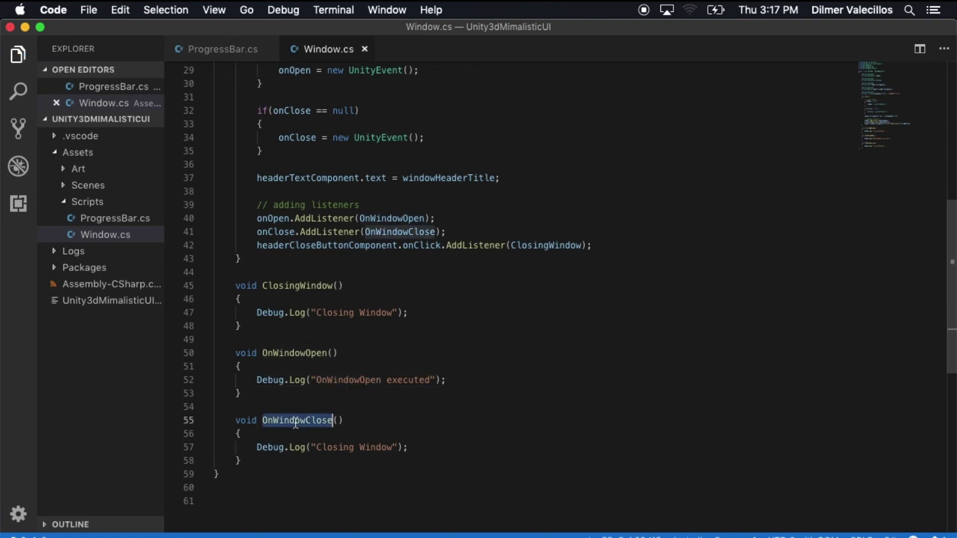
{"action": "key", "text": "super+c"}
{"action": "double_click", "coordinate": [329, 446]}
{"action": "key", "text": "super+v"}
{"action": "double_click", "coordinate": [396, 447]}
{"action": "type", "text": "exec"}
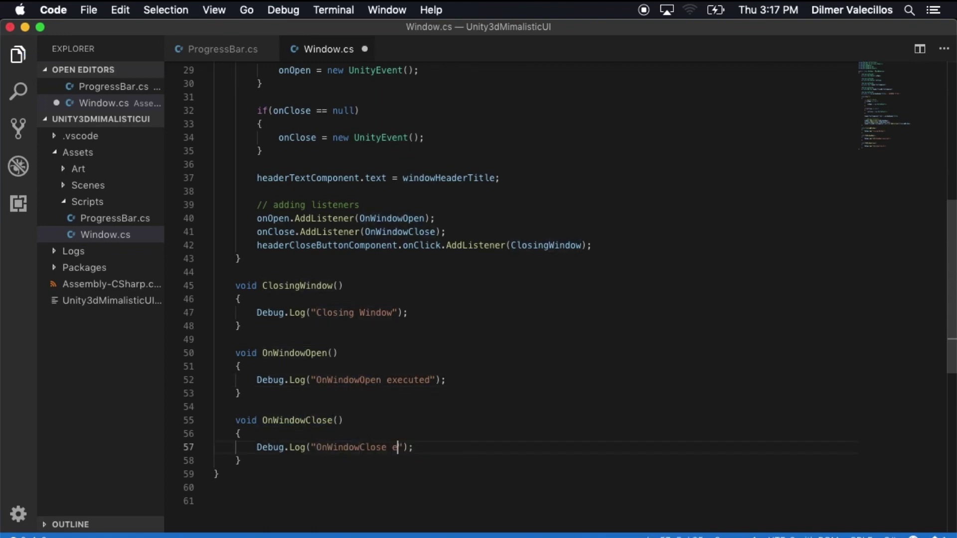
{"action": "type", "text": "uted"}
{"action": "key", "text": "super+s"}
Step: Change ClosingWindow's log message to 'ClosingWindow executed' and save
{"action": "double_click", "coordinate": [301, 285]}
{"action": "key", "text": "super+c"}
{"action": "left_click_drag", "start_coordinate": [316, 312], "coordinate": [392, 313]}
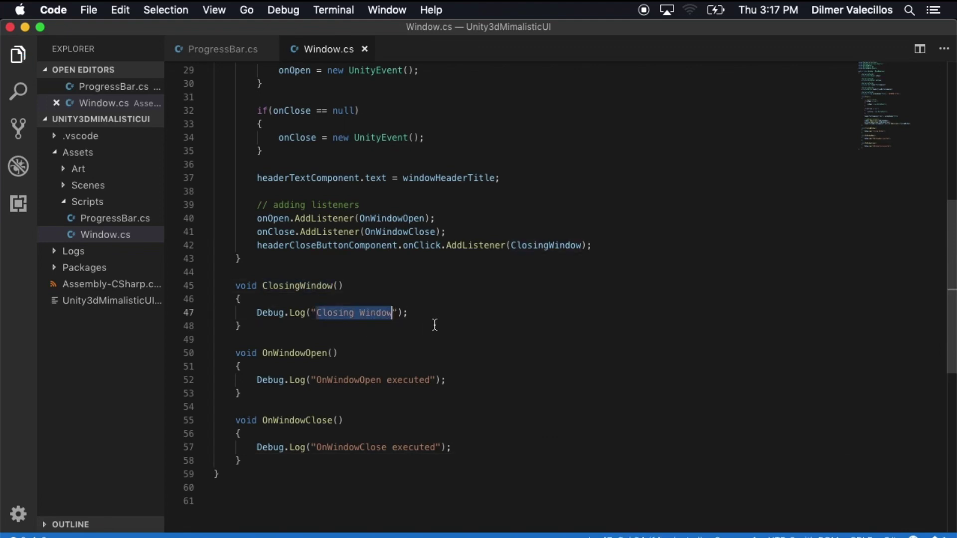
{"action": "key", "text": "super+v"}
{"action": "type", "text": "execute"}
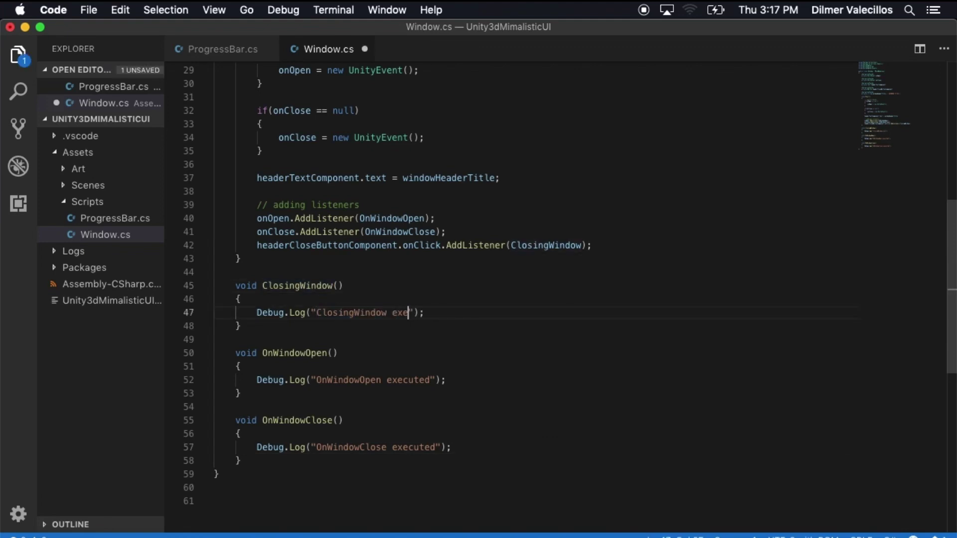
{"action": "type", "text": "d"}
{"action": "key", "text": "super+s"}
{"action": "key", "text": "Up"}
{"action": "key", "text": "Up"}
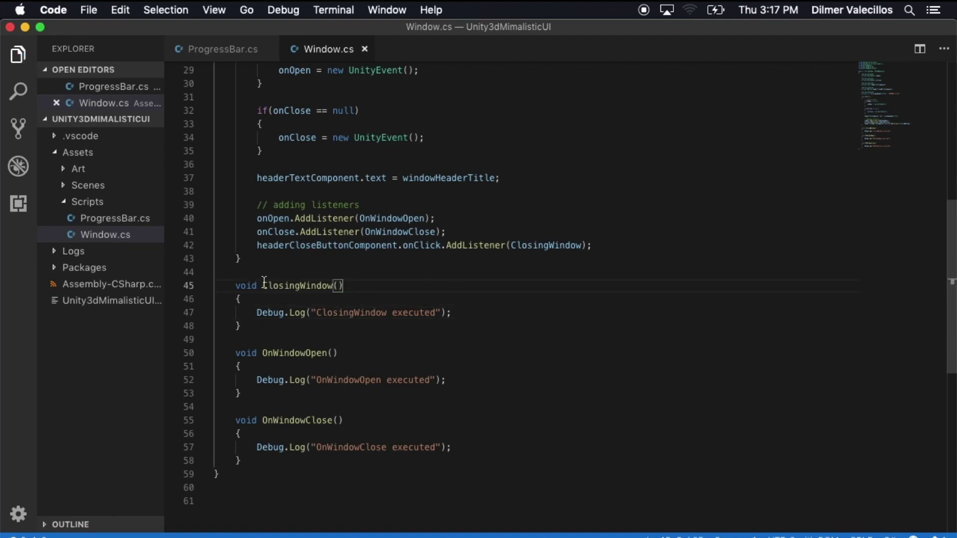
Step: Rename the ClosingWindow method to OnCloseButton and save
{"action": "left_click_drag", "start_coordinate": [265, 285], "coordinate": [334, 285]}
{"action": "left_click", "coordinate": [336, 286]}
{"action": "double_click", "coordinate": [269, 285]}
{"action": "type", "text": "OnClo"}
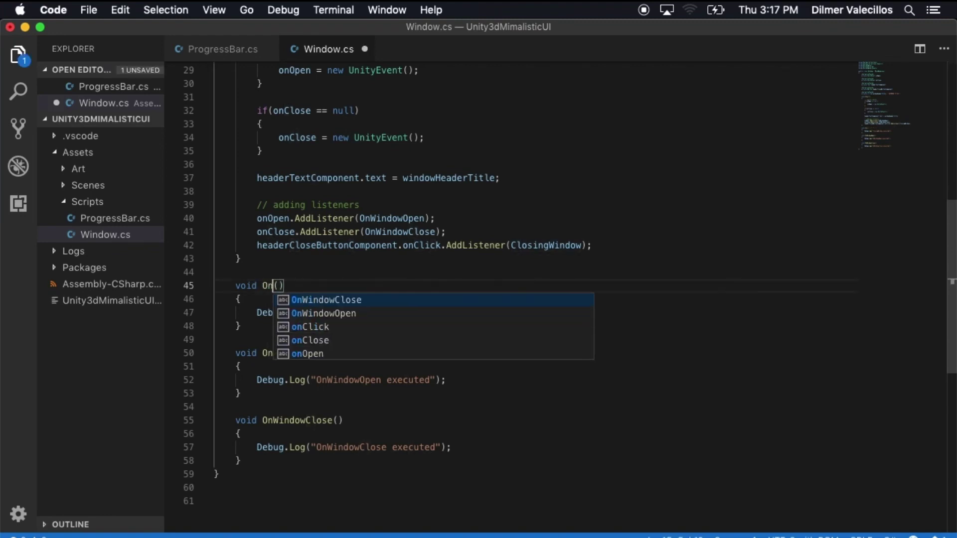
{"action": "type", "text": "seBUtton"}
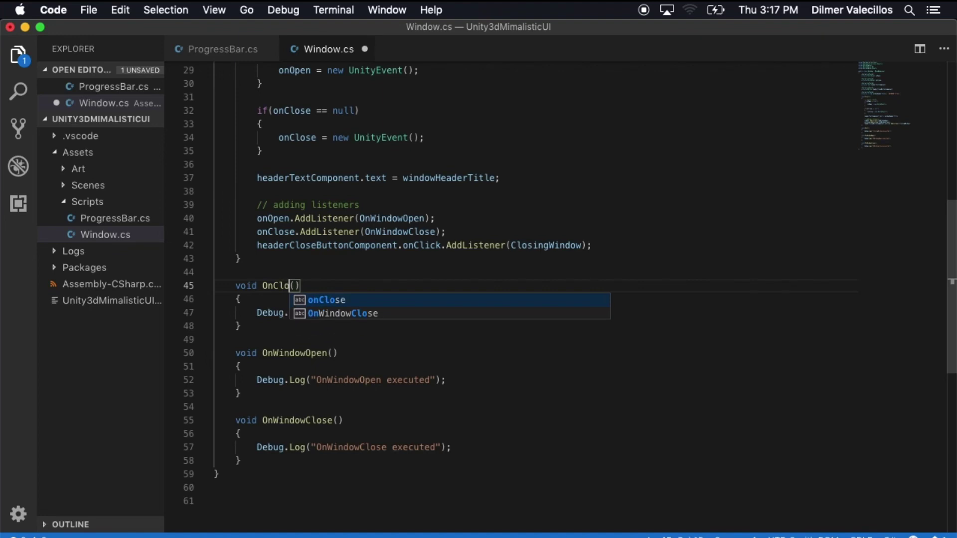
{"action": "key", "text": "BackSpace"}
{"action": "key", "text": "BackSpace"}
{"action": "key", "text": "BackSpace"}
{"action": "key", "text": "BackSpace"}
{"action": "key", "text": "BackSpace"}
{"action": "key", "text": "BackSpace"}
{"action": "type", "text": "Bi"}
{"action": "key", "text": "BackSpace"}
{"action": "type", "text": "utton"}
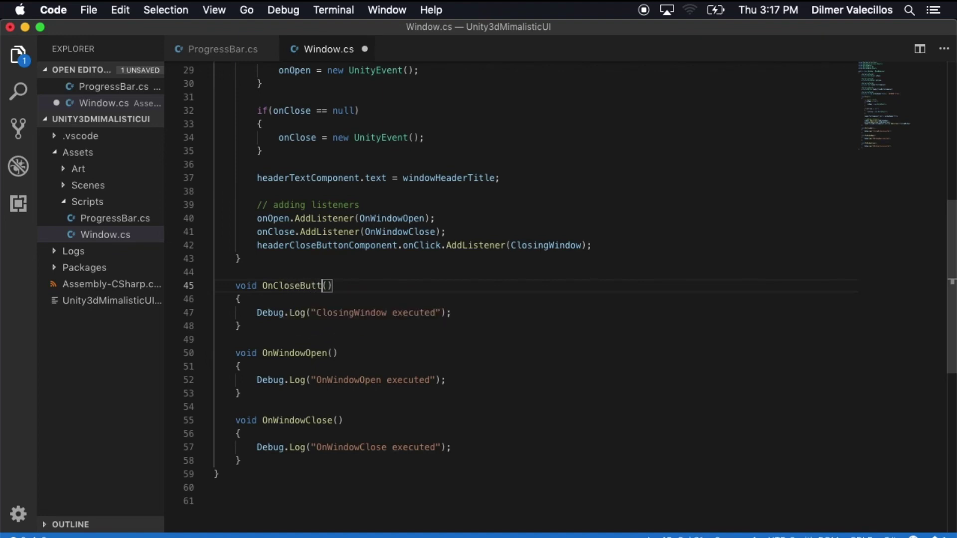
{"action": "key", "text": "super+s"}
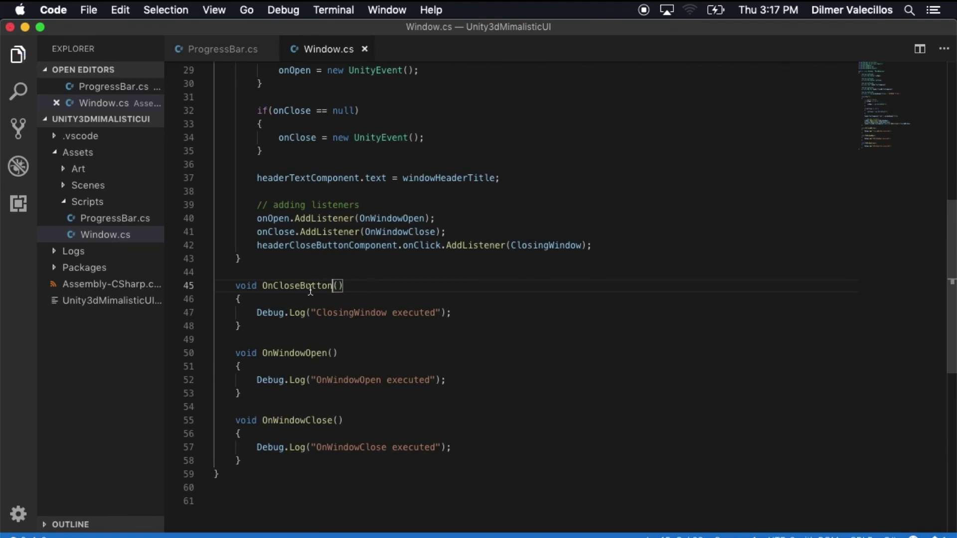
Step: Register OnCloseButton on the close button's onClick and log 'OnCloseButton executed', then save
{"action": "double_click", "coordinate": [308, 287]}
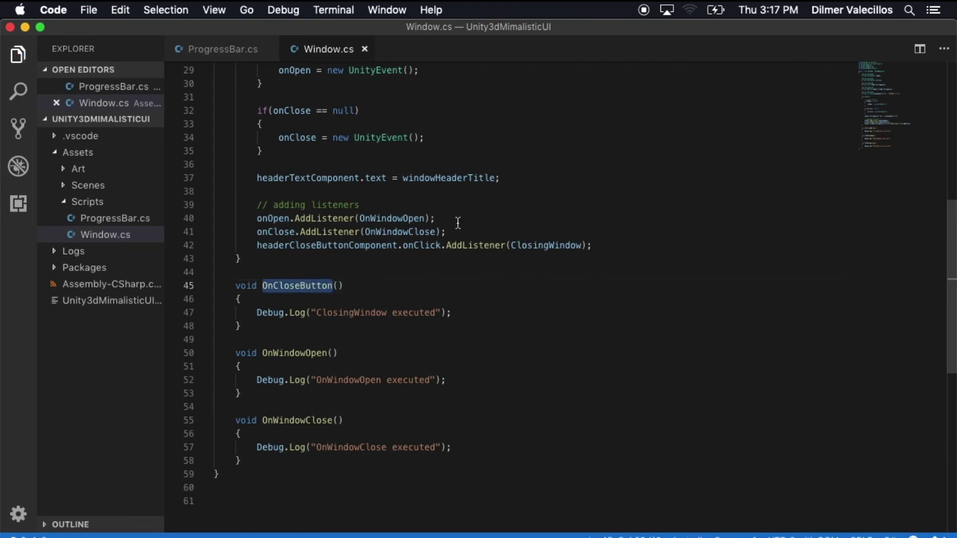
{"action": "key", "text": "cmd+v"}
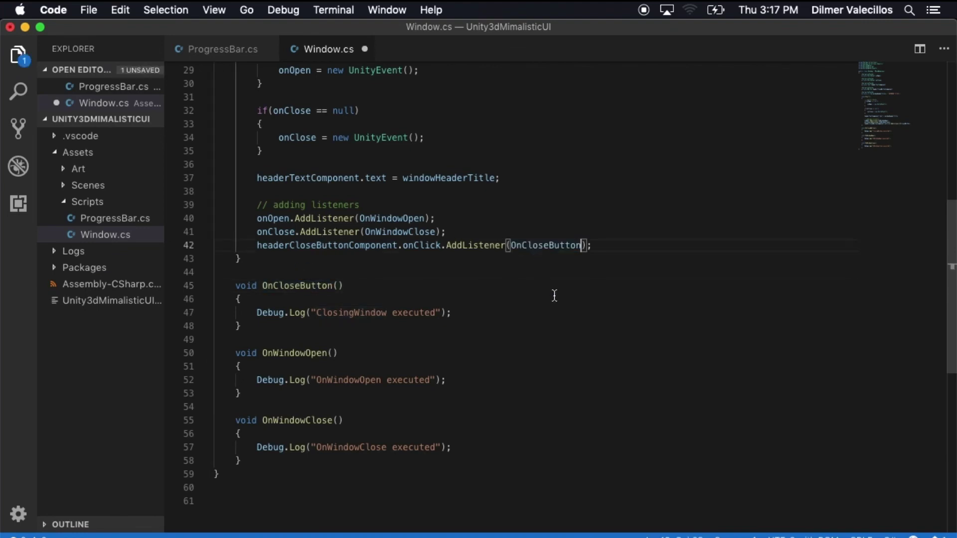
{"action": "double_click", "coordinate": [321, 312]}
{"action": "key", "text": "cmd+v"}
{"action": "key", "text": "cmd+s"}
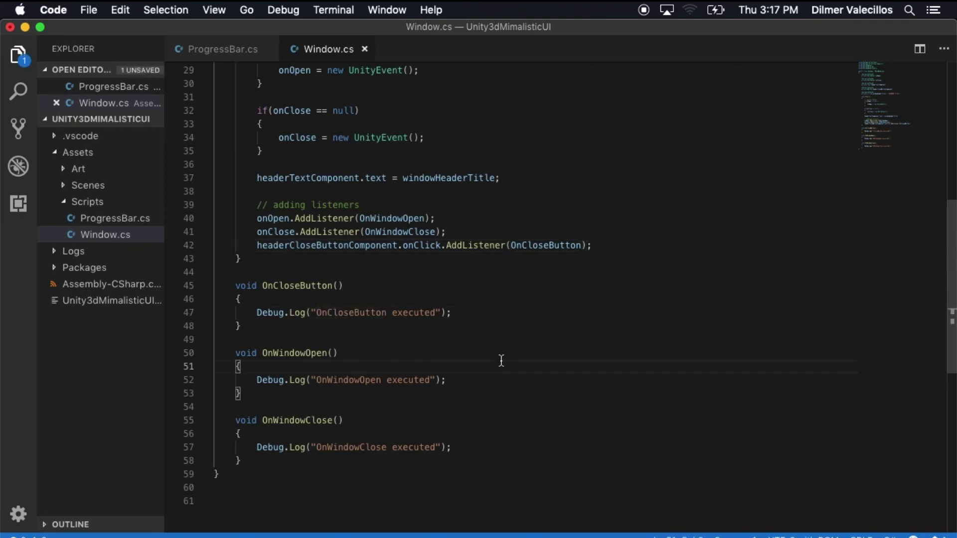
{"action": "left_click", "coordinate": [290, 353]}
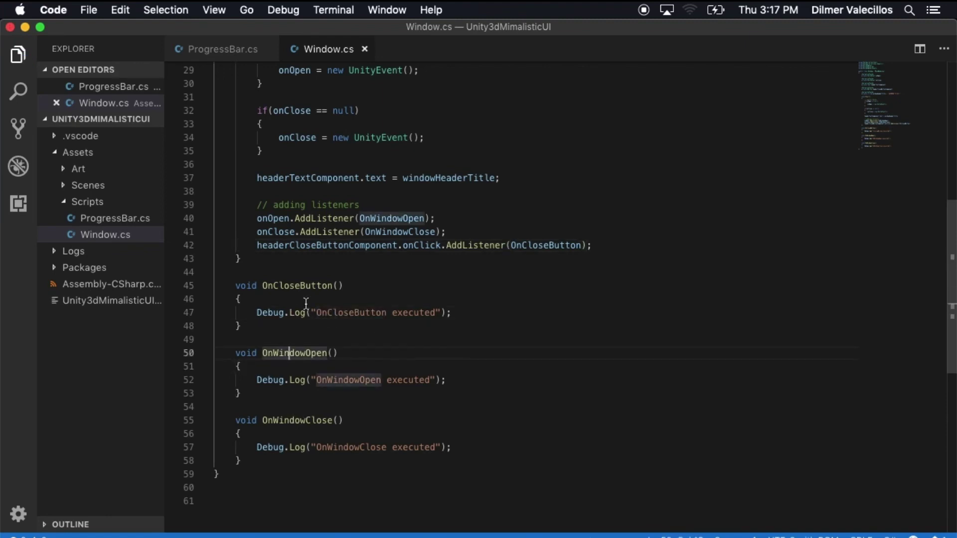
{"action": "left_click", "coordinate": [272, 286]}
{"action": "left_click", "coordinate": [521, 327]}
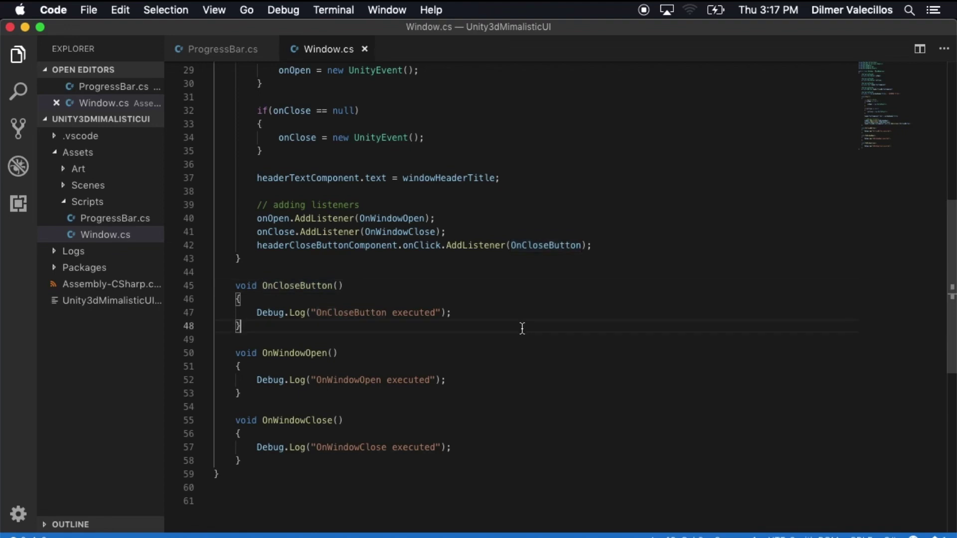
Step: Delete the extra blank lines below the close-button listener line and save Window.cs
{"action": "left_click", "coordinate": [611, 251]}
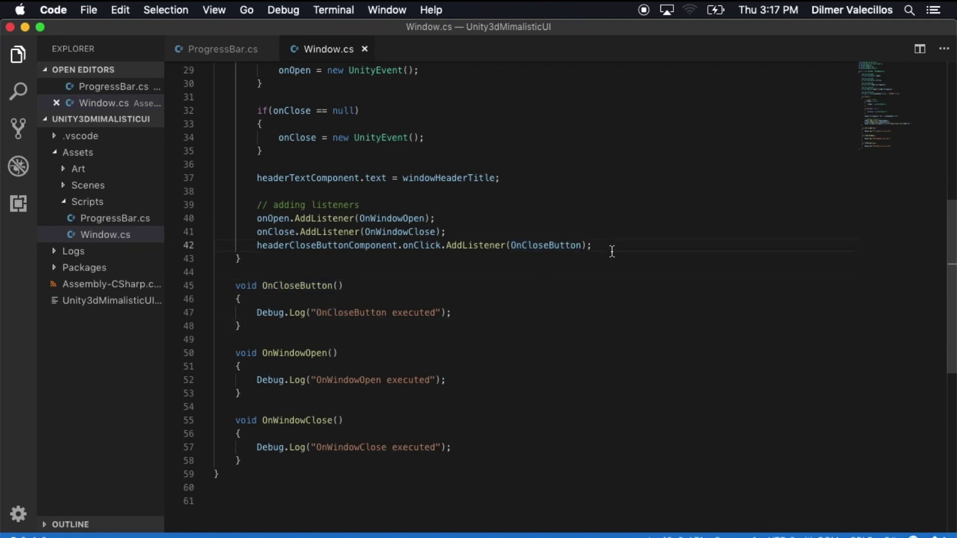
{"action": "key", "text": "Return"}
{"action": "key", "text": "Return"}
{"action": "key", "text": "shift+Up"}
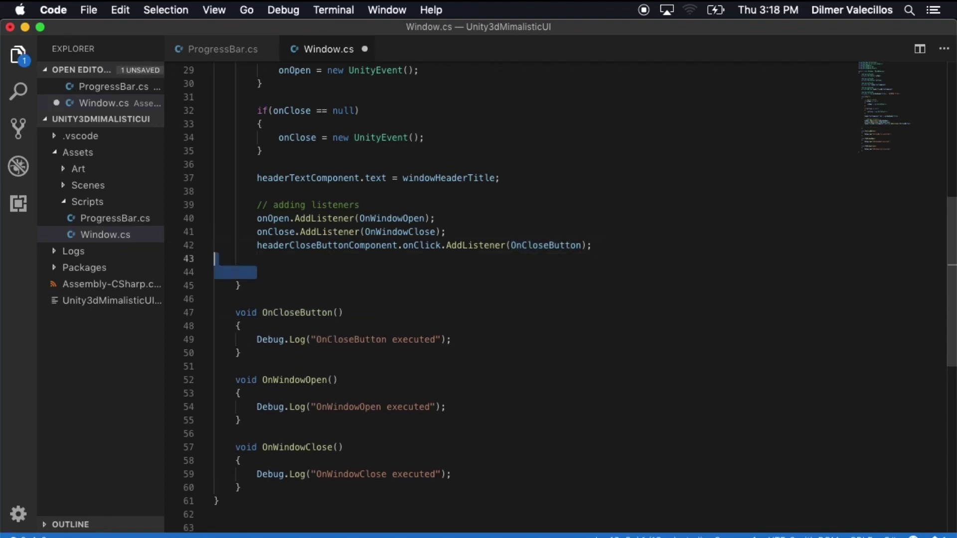
{"action": "key", "text": "BackSpace"}
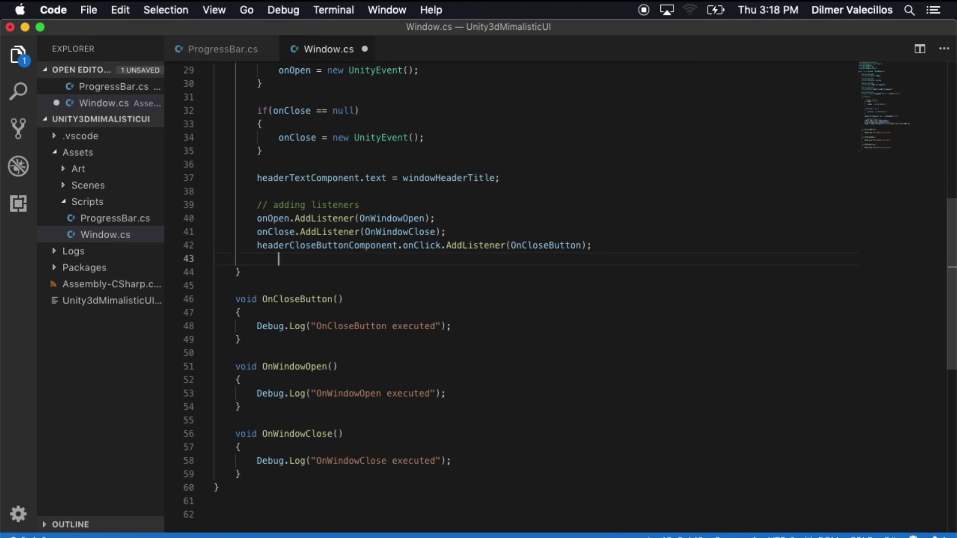
{"action": "key", "text": "BackSpace"}
{"action": "key", "text": "super+s"}
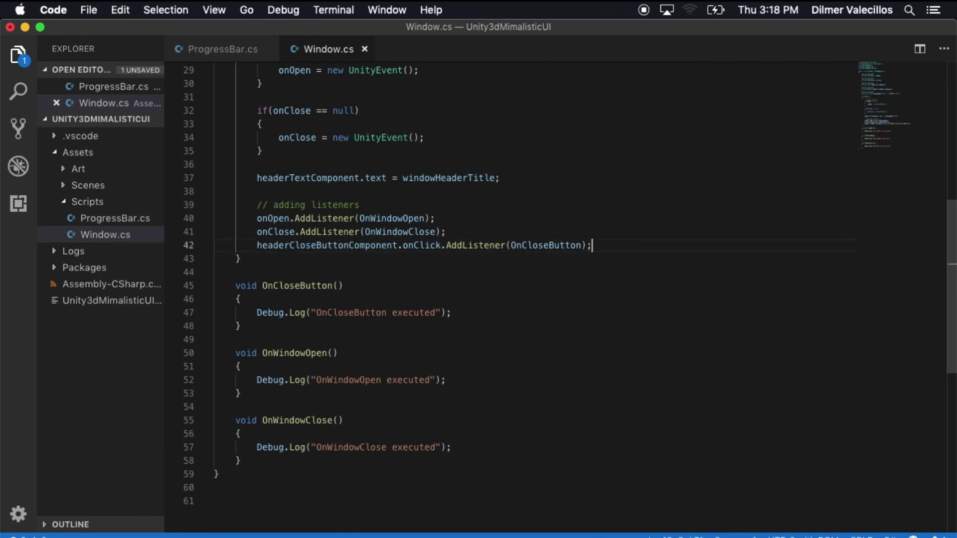
Step: Add onOpen.Invoke(); at the end of Start, remove the stray indentation, and save
{"action": "scroll", "coordinate": [380, 290], "scroll_direction": "up", "scroll_amount": 3}
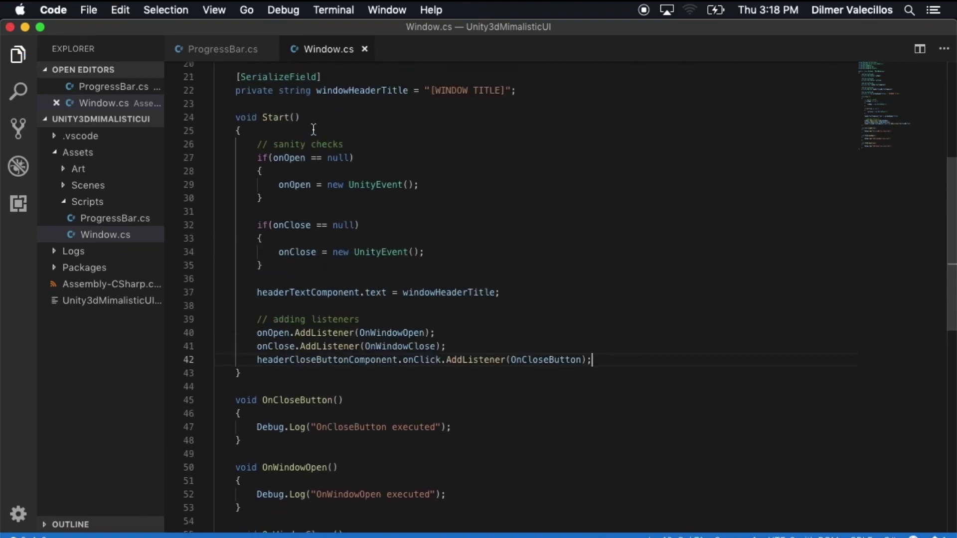
{"action": "scroll", "coordinate": [412, 443], "scroll_direction": "down", "scroll_amount": 3}
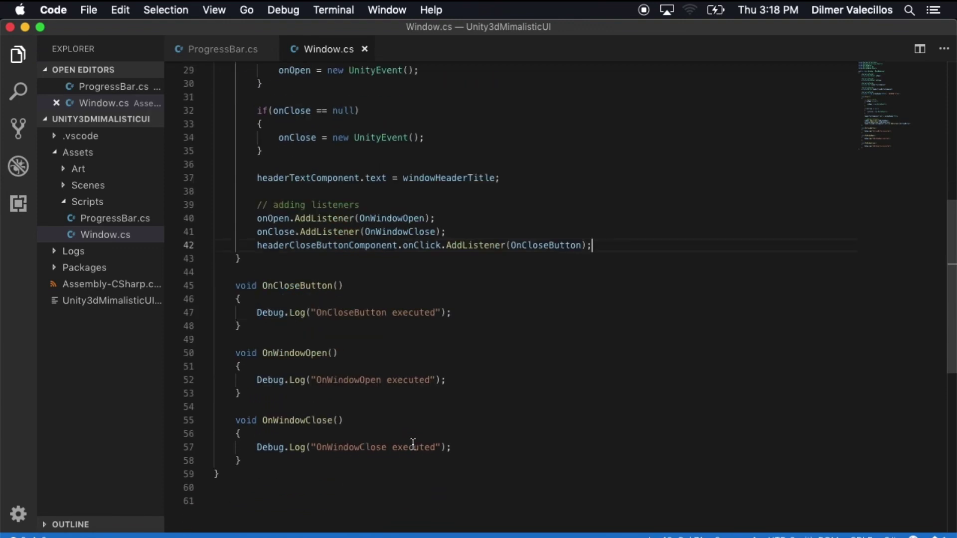
{"action": "double_click", "coordinate": [274, 200]}
{"action": "left_click", "coordinate": [615, 231]}
{"action": "key", "text": "Return"}
{"action": "key", "text": "Return"}
{"action": "key", "text": "cmd+v"}
{"action": "type", "text": ".In"}
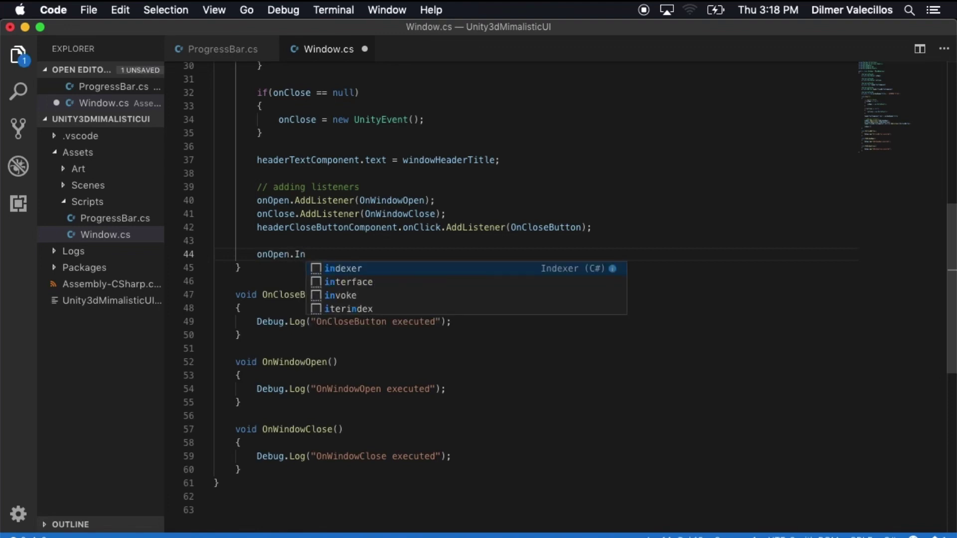
{"action": "type", "text": "voke();"}
{"action": "key", "text": "cmd+s"}
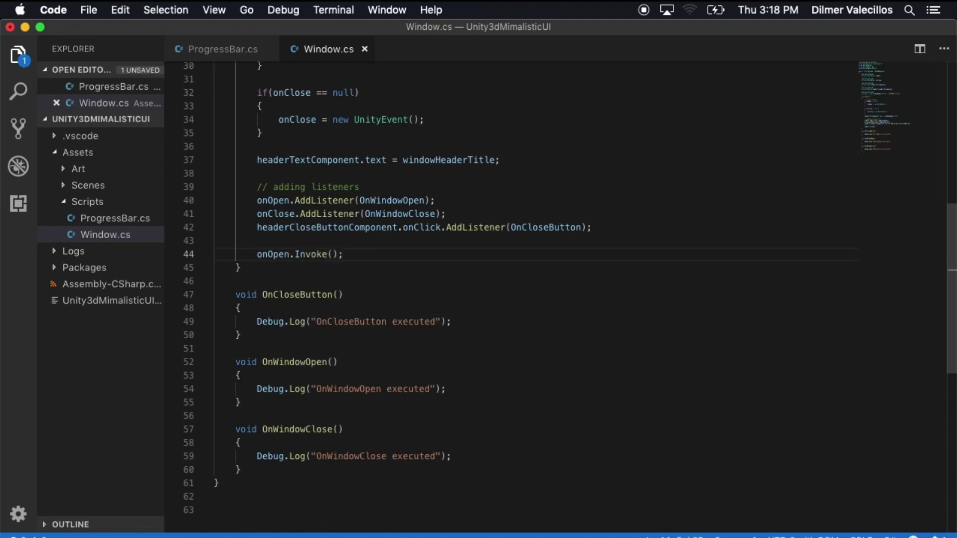
{"action": "key", "text": "cmd+z"}
{"action": "key", "text": "shift+Home"}
{"action": "key", "text": "BackSpace"}
{"action": "key", "text": "cmd+s"}
Step: Add onClose.Invoke(); after the Debug.Log line in OnCloseButton and save
{"action": "scroll", "coordinate": [260, 168], "scroll_direction": "up", "scroll_amount": 5}
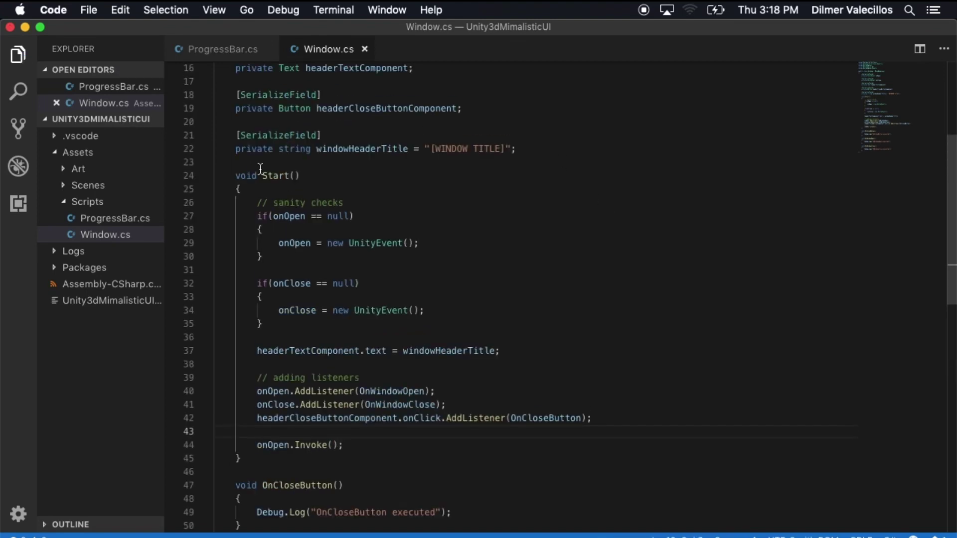
{"action": "scroll", "coordinate": [260, 168], "scroll_direction": "down", "scroll_amount": 4}
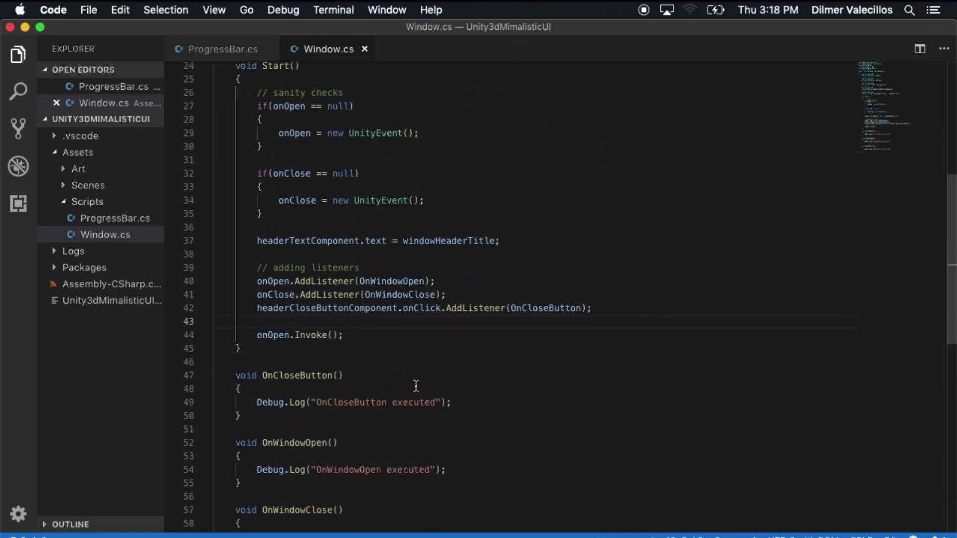
{"action": "scroll", "coordinate": [537, 431], "scroll_direction": "down", "scroll_amount": 2}
{"action": "left_click", "coordinate": [353, 252]}
{"action": "left_click", "coordinate": [367, 304]}
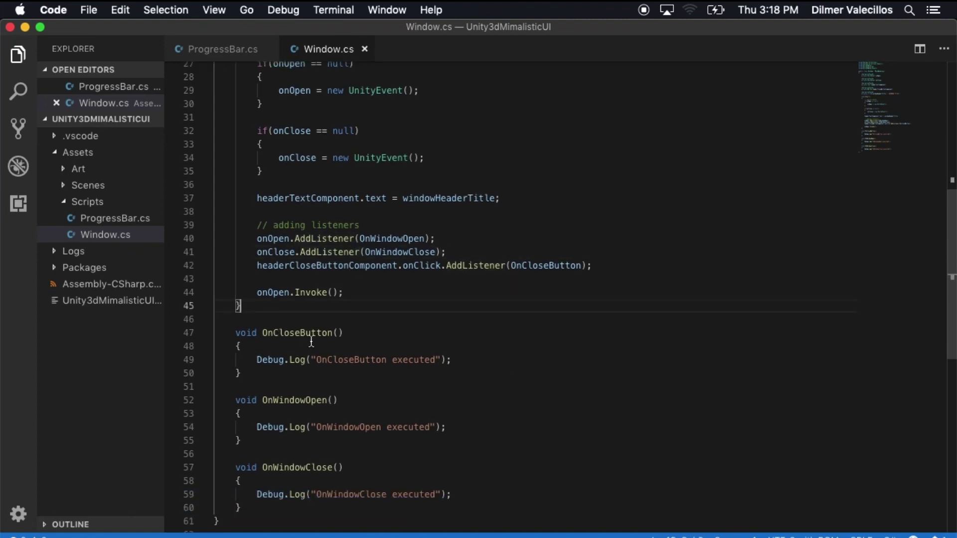
{"action": "double_click", "coordinate": [279, 252]}
{"action": "key", "text": "super+c"}
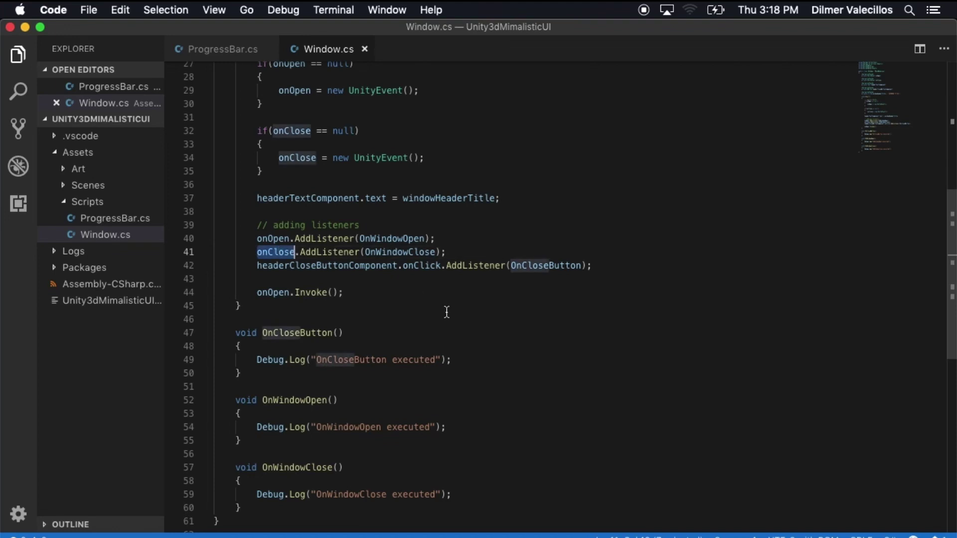
{"action": "left_click", "coordinate": [498, 359]}
{"action": "key", "text": "Return"}
{"action": "key", "text": "Return"}
{"action": "key", "text": "super+v"}
{"action": "type", "text": "."}
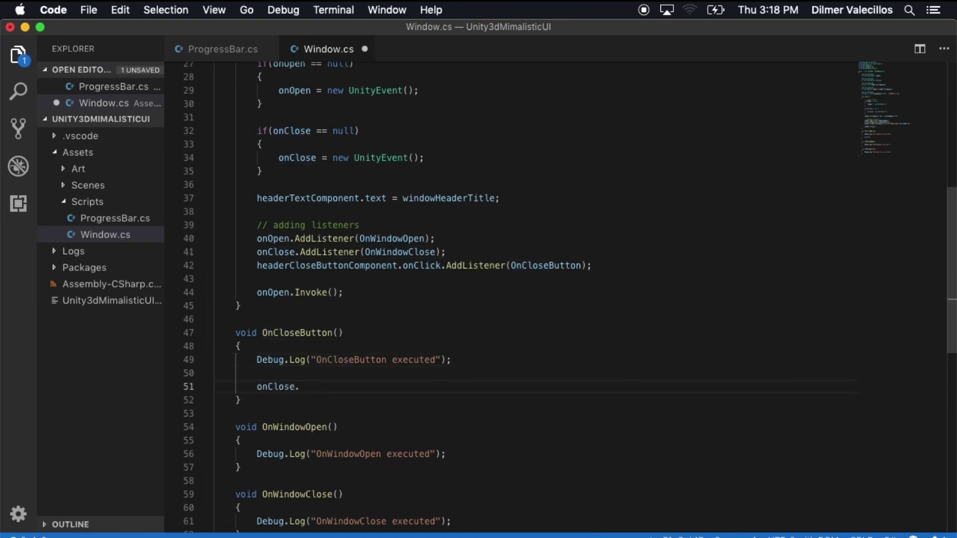
{"action": "type", "text": "In"}
{"action": "key", "text": "Return"}
{"action": "type", "text": "();"}
{"action": "key", "text": "super+s"}
Step: Remove the blank line in OnCloseButton and review the onClose and onOpen.Invoke() calls
{"action": "left_click", "coordinate": [215, 373]}
{"action": "key", "text": "BackSpace"}
{"action": "key", "text": "Down"}
{"action": "key", "text": "Down"}
{"action": "double_click", "coordinate": [295, 332]}
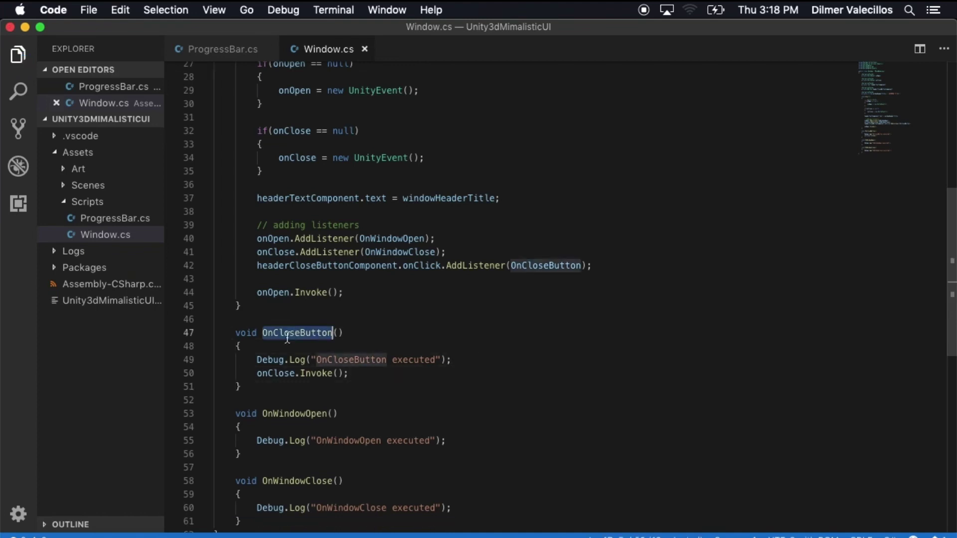
{"action": "double_click", "coordinate": [259, 374]}
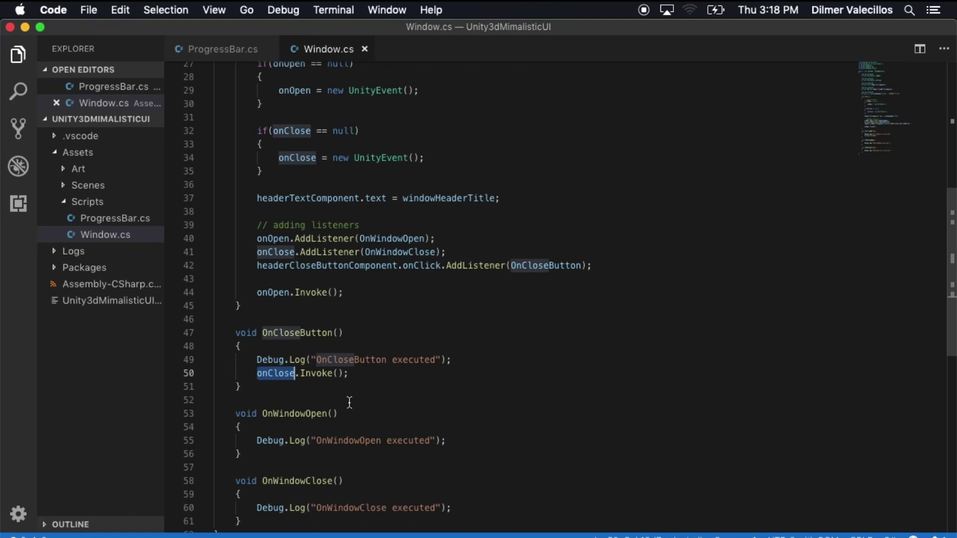
{"action": "left_click", "coordinate": [374, 373]}
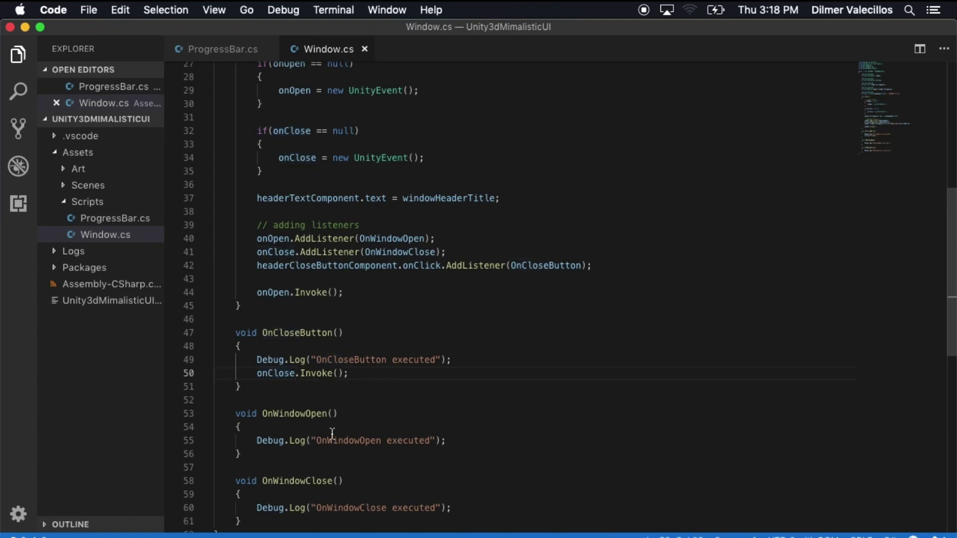
{"action": "scroll", "coordinate": [323, 192], "scroll_direction": "up", "scroll_amount": 6}
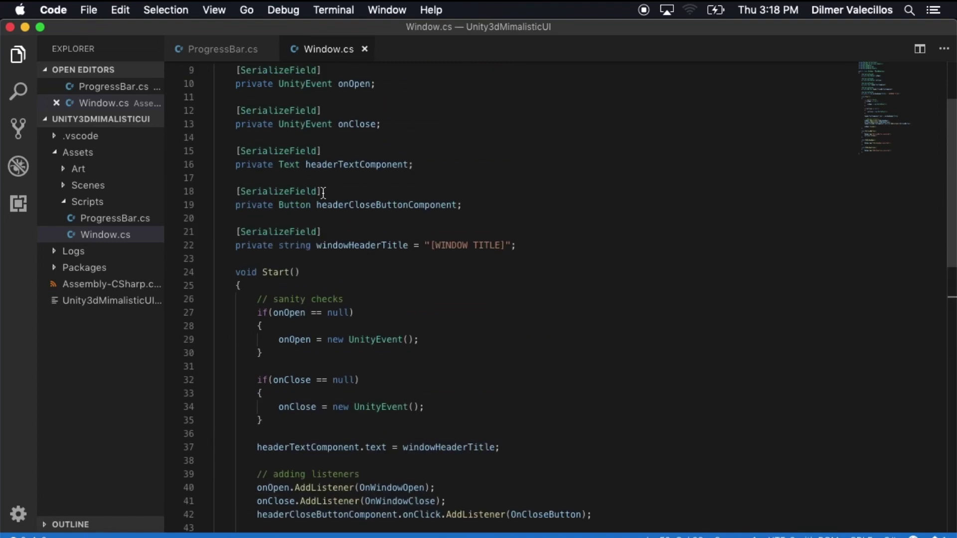
{"action": "scroll", "coordinate": [319, 235], "scroll_direction": "down", "scroll_amount": 4}
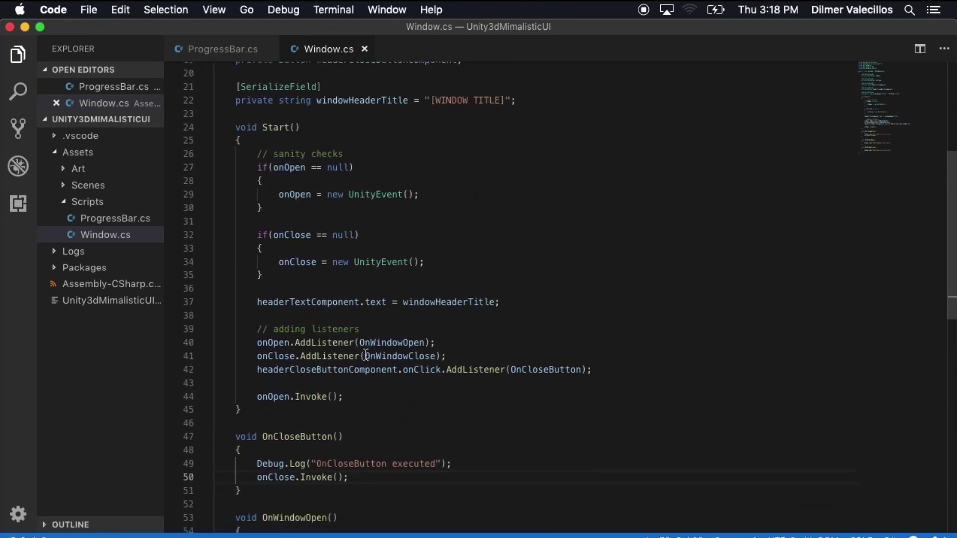
{"action": "left_click_drag", "start_coordinate": [246, 400], "coordinate": [357, 399]}
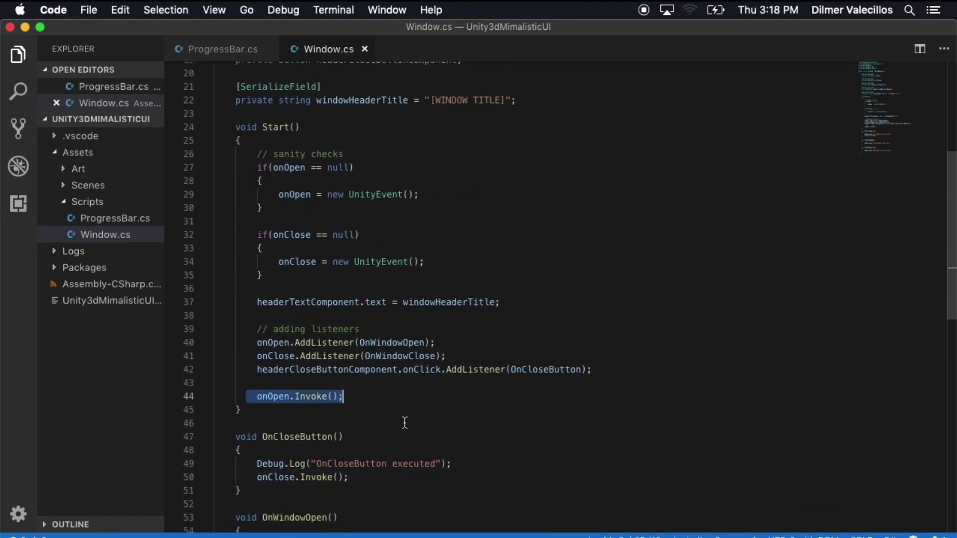
{"action": "left_click", "coordinate": [239, 406]}
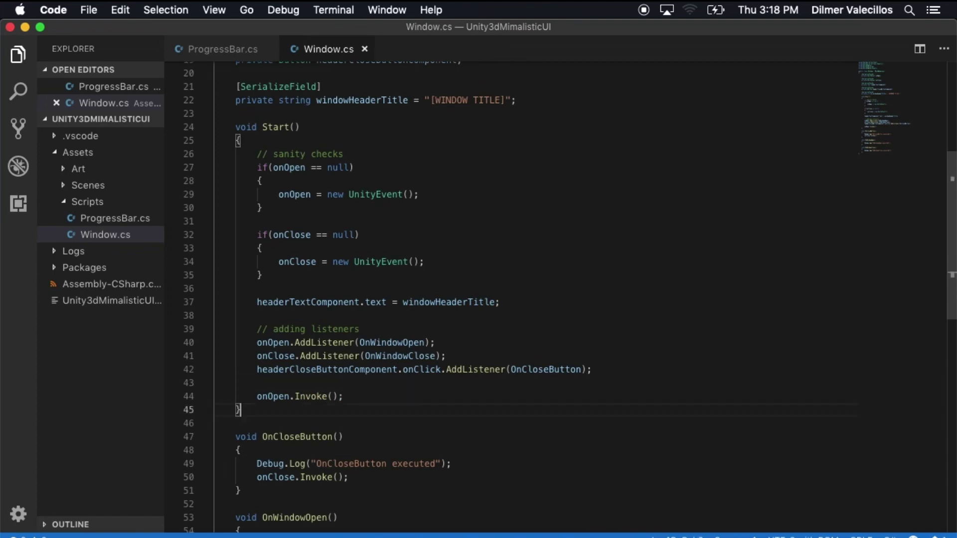
{"action": "scroll", "coordinate": [348, 299], "scroll_direction": "down", "scroll_amount": 6}
{"action": "left_click", "coordinate": [488, 376]}
Step: In Unity, scroll the Inspector to the Window script and set Game view scale to 0.246
{"action": "key", "text": "super+Tab"}
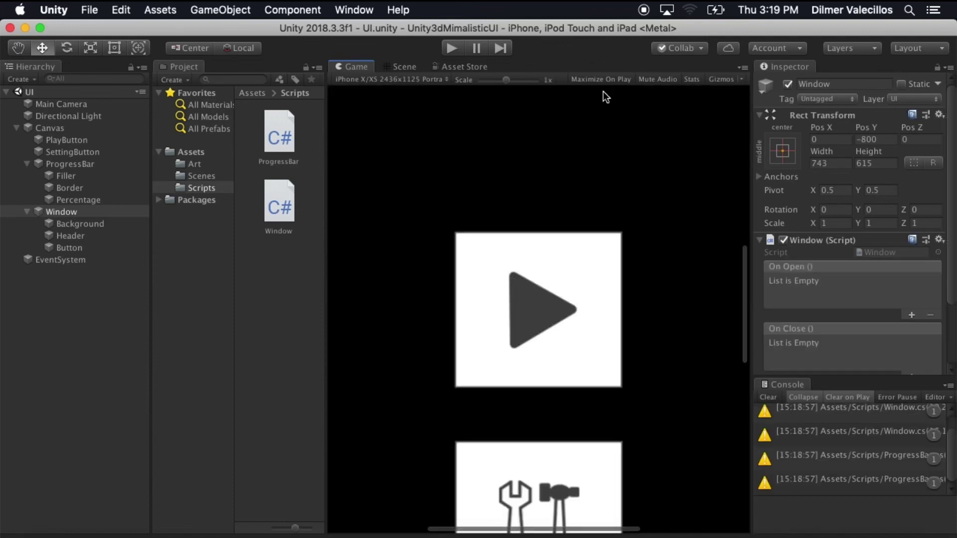
{"action": "scroll", "coordinate": [881, 315], "scroll_direction": "down", "scroll_amount": 2}
{"action": "scroll", "coordinate": [882, 316], "scroll_direction": "down", "scroll_amount": 2}
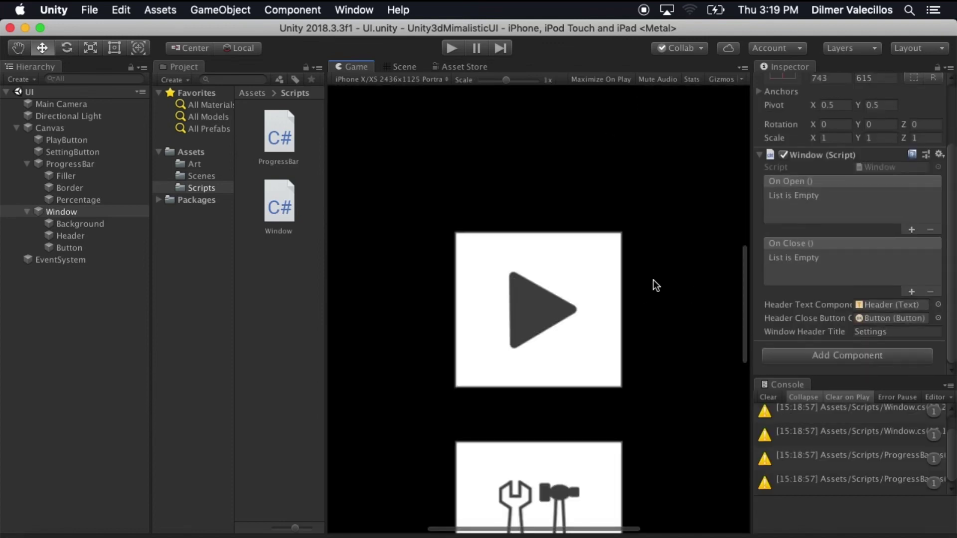
{"action": "left_click_drag", "start_coordinate": [507, 80], "coordinate": [468, 81]}
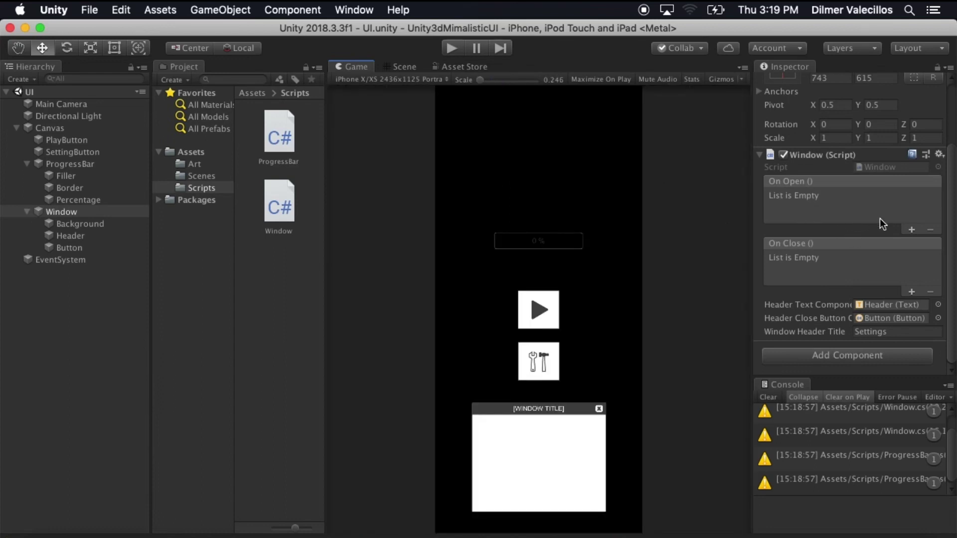
{"action": "left_click", "coordinate": [910, 229]}
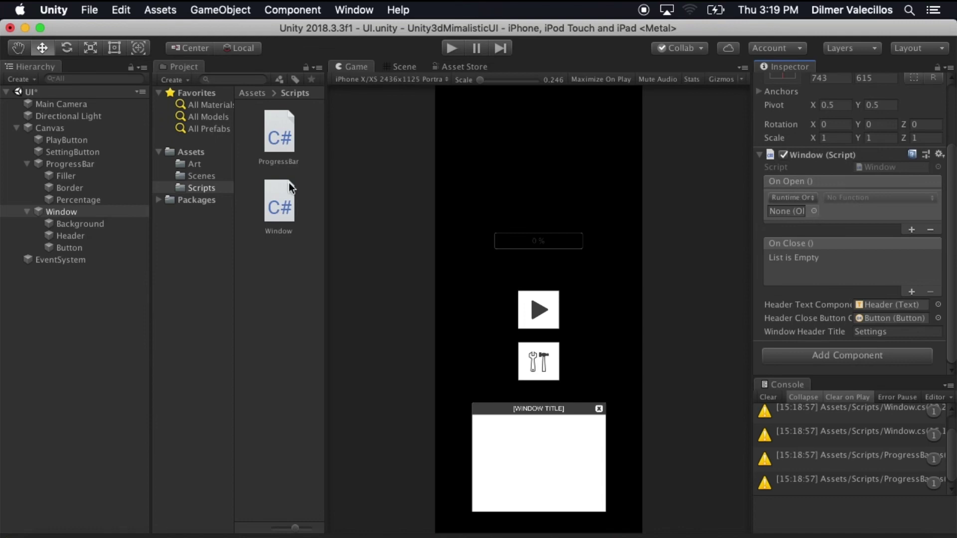
{"action": "left_click_drag", "start_coordinate": [62, 212], "coordinate": [783, 215]}
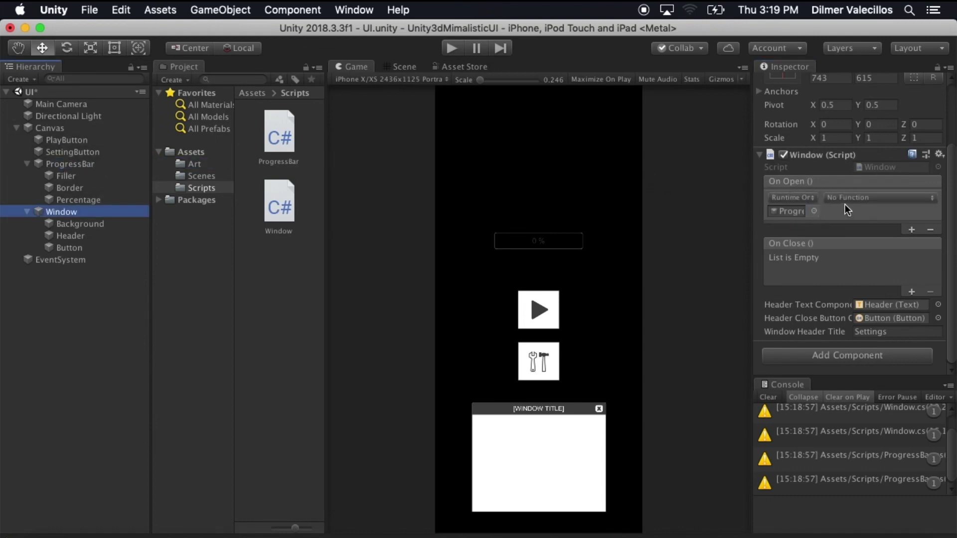
{"action": "left_click", "coordinate": [854, 201]}
{"action": "mouse_move", "coordinate": [886, 258]}
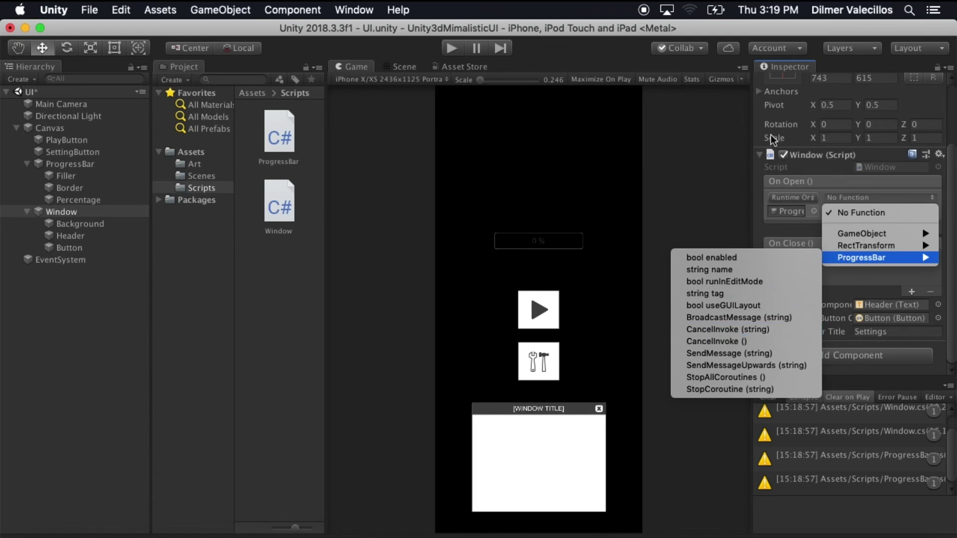
{"action": "left_click", "coordinate": [787, 166]}
{"action": "left_click", "coordinate": [824, 216]}
{"action": "key", "text": "Delete"}
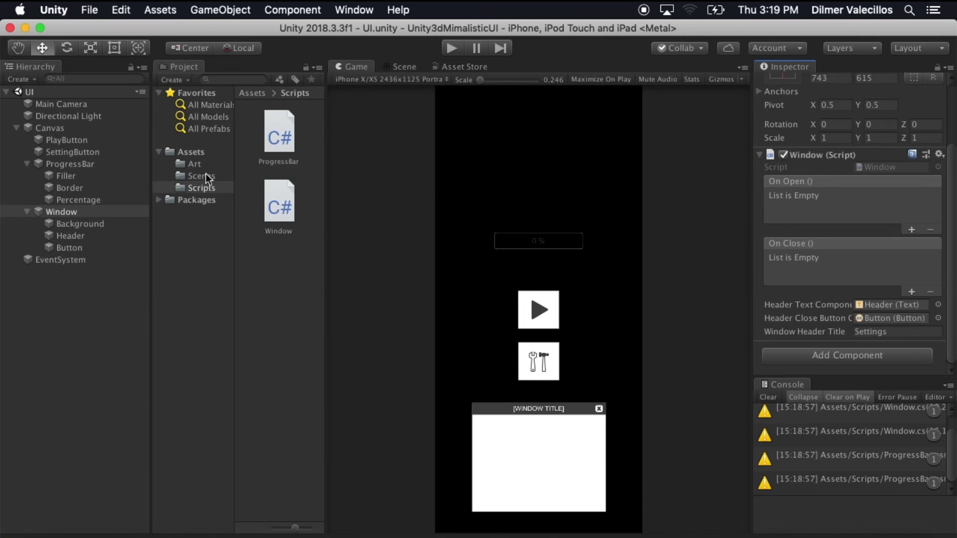
Step: In VS Code, add an empty public void Open() method after Start in Window.cs and save
{"action": "key", "text": "super+Tab"}
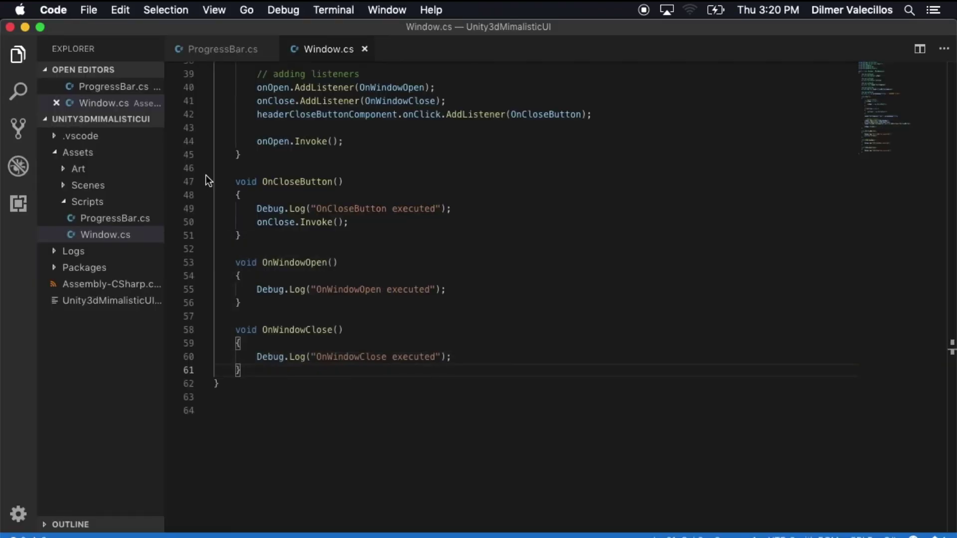
{"action": "scroll", "coordinate": [258, 116], "scroll_direction": "up", "scroll_amount": 5}
{"action": "left_click_drag", "start_coordinate": [248, 110], "coordinate": [423, 365]}
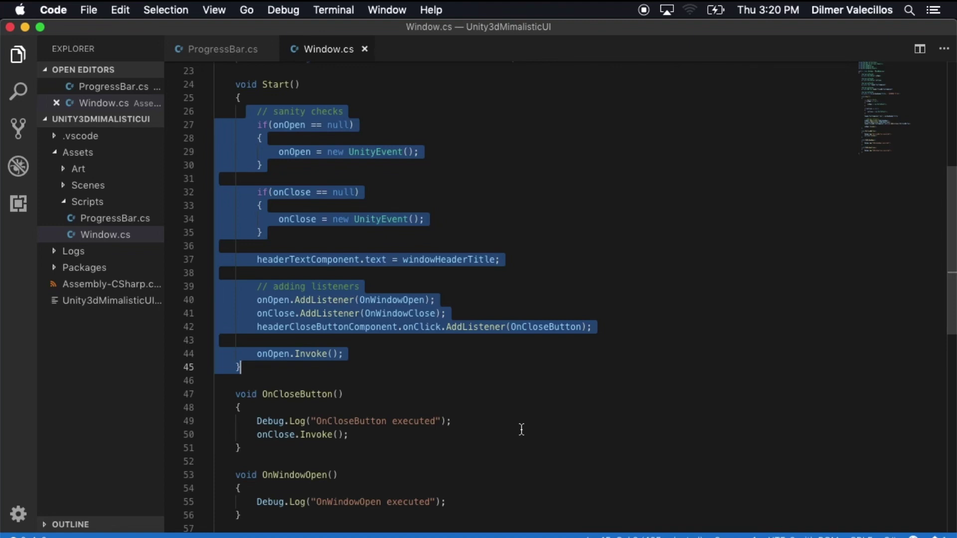
{"action": "scroll", "coordinate": [458, 369], "scroll_direction": "down", "scroll_amount": 1}
{"action": "left_click", "coordinate": [323, 330]}
{"action": "key", "text": "Return"}
{"action": "key", "text": "Return"}
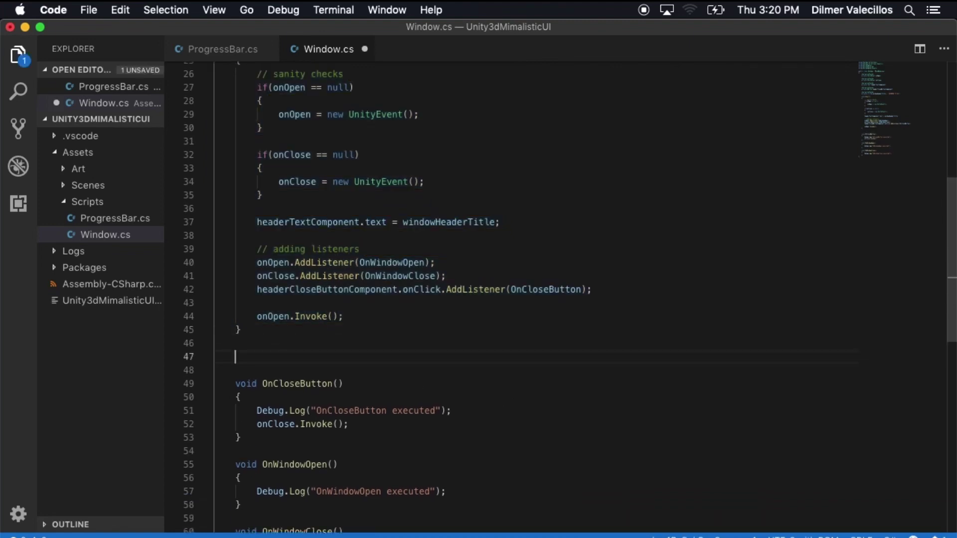
{"action": "type", "text": "pyubl"}
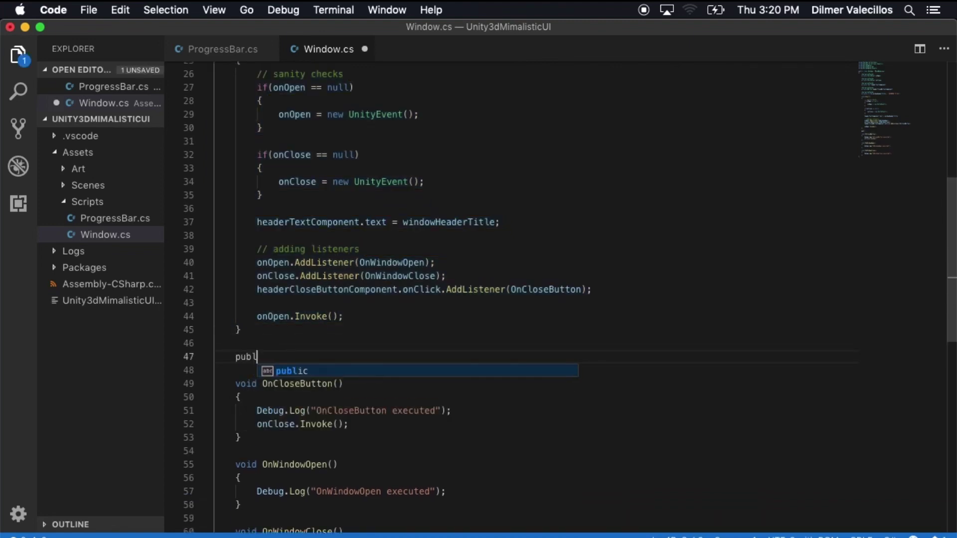
{"action": "type", "text": "ic void Open(){}"}
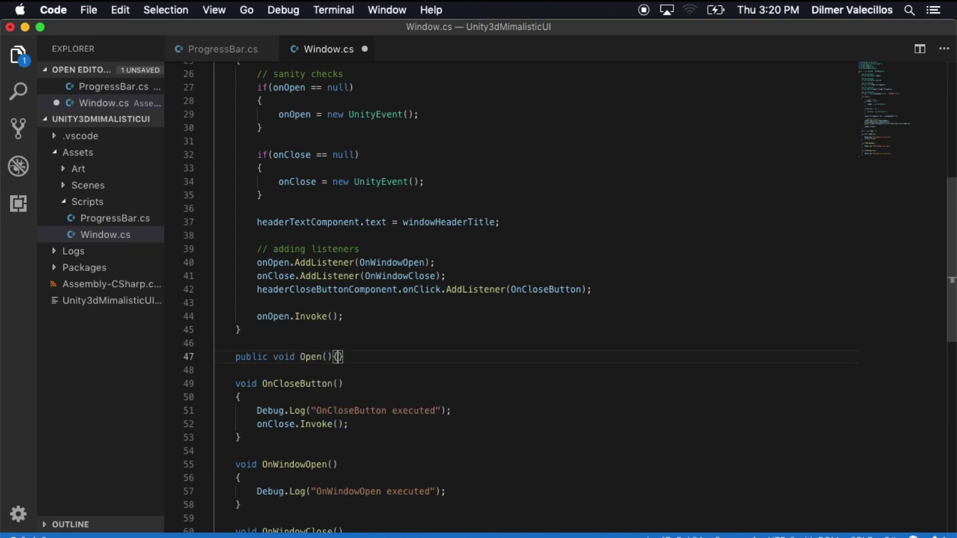
{"action": "key", "text": "Return"}
{"action": "key", "text": "cmd+s"}
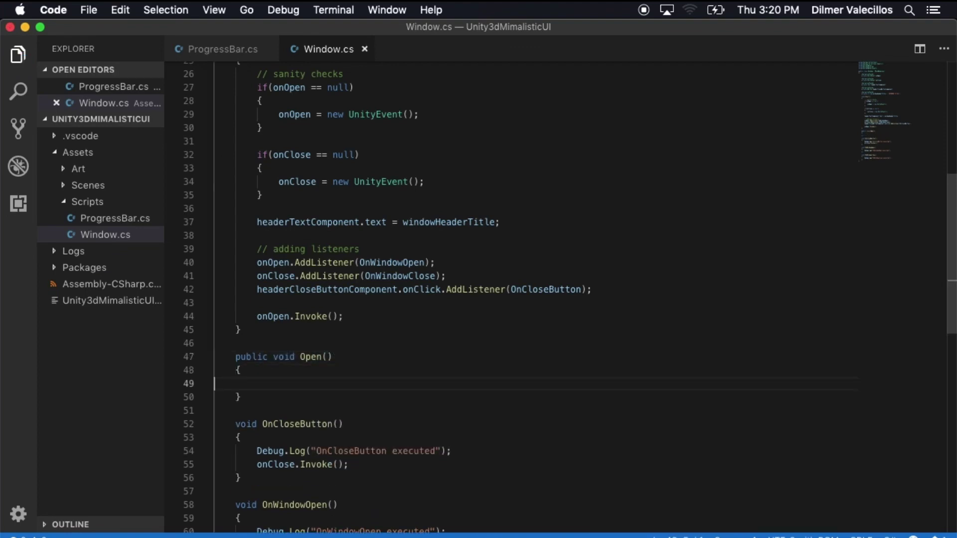
Step: Move the onOpen.Invoke() call out of Start into the Open method and save
{"action": "left_click", "coordinate": [410, 321]}
{"action": "key", "text": "alt+Left"}
{"action": "key", "text": "alt+Left"}
{"action": "key", "text": "alt+Left"}
{"action": "key", "text": "alt+Left"}
{"action": "key", "text": "super+shift+Right"}
{"action": "key", "text": "super+c"}
{"action": "key", "text": "BackSpace"}
{"action": "left_click", "coordinate": [282, 382]}
{"action": "key", "text": "super+v"}
{"action": "key", "text": "super+s"}
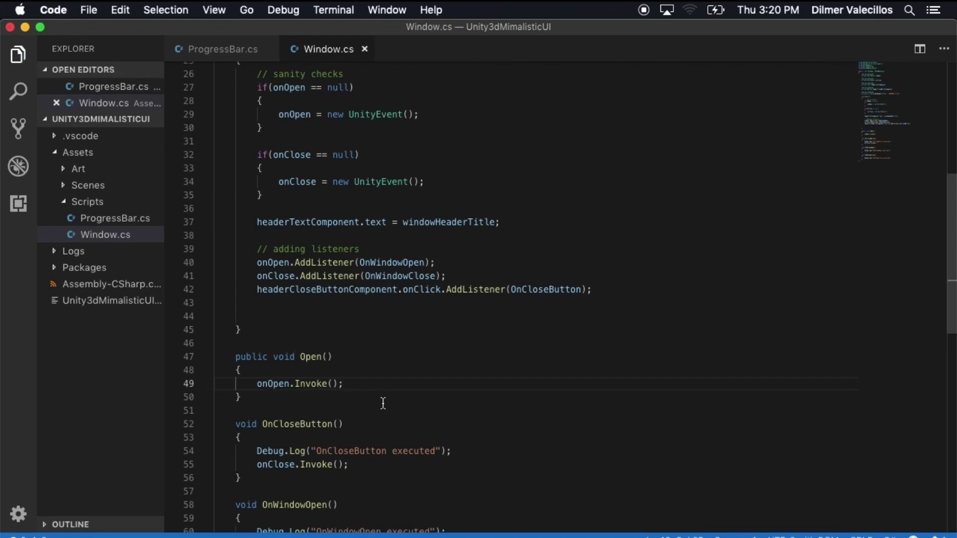
Step: Delete Start's leftover blank line and add gameObject.SetActive(true); after onOpen.Invoke(), then save
{"action": "left_click", "coordinate": [352, 317]}
{"action": "triple_click", "coordinate": [352, 317]}
{"action": "key", "text": "BackSpace"}
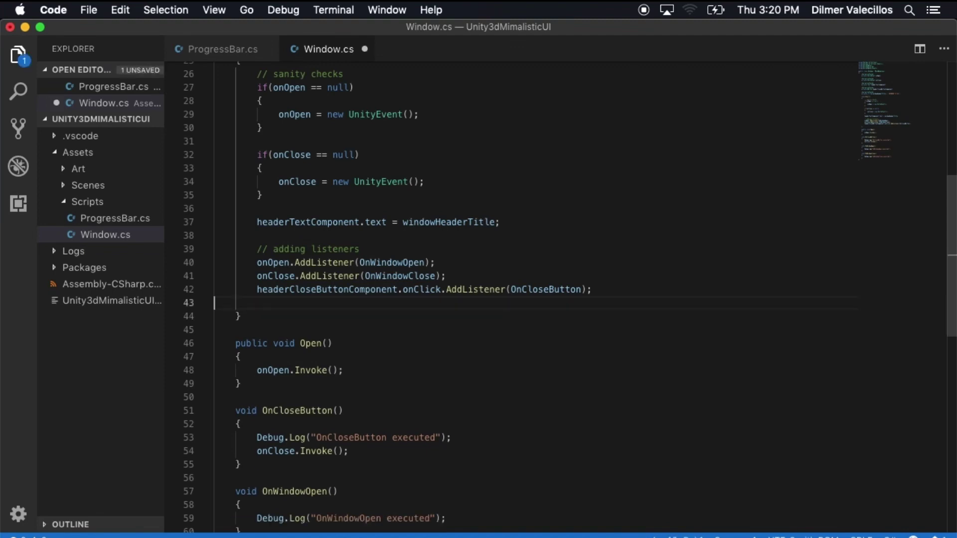
{"action": "left_click", "coordinate": [364, 371]}
{"action": "key", "text": "Return"}
{"action": "type", "text": "setA"}
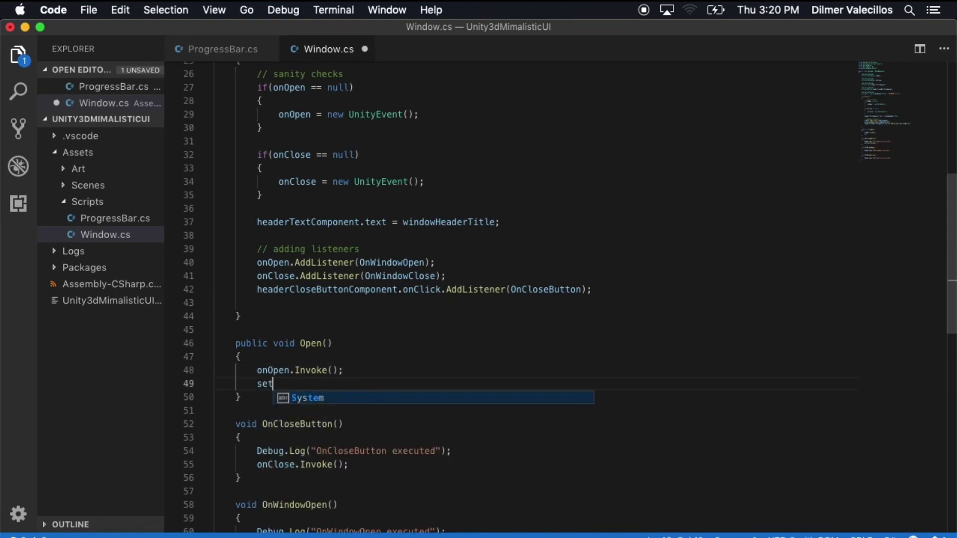
{"action": "key", "text": "BackSpace"}
{"action": "key", "text": "BackSpace"}
{"action": "key", "text": "BackSpace"}
{"action": "key", "text": "BackSpace"}
{"action": "type", "text": "gameo"}
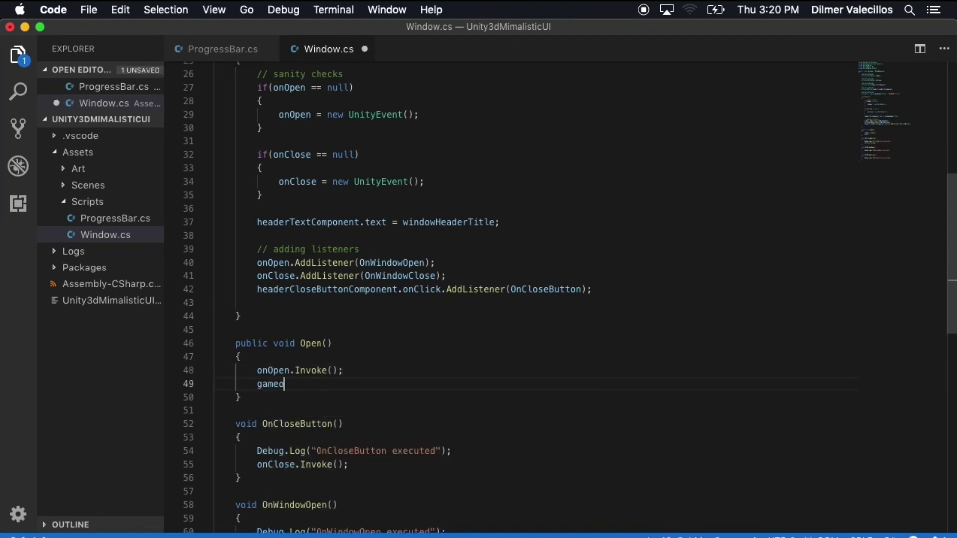
{"action": "type", "text": "Object.SetActive(true);"}
{"action": "key", "text": "super+s"}
{"action": "scroll", "coordinate": [499, 299], "scroll_direction": "down", "scroll_amount": 2}
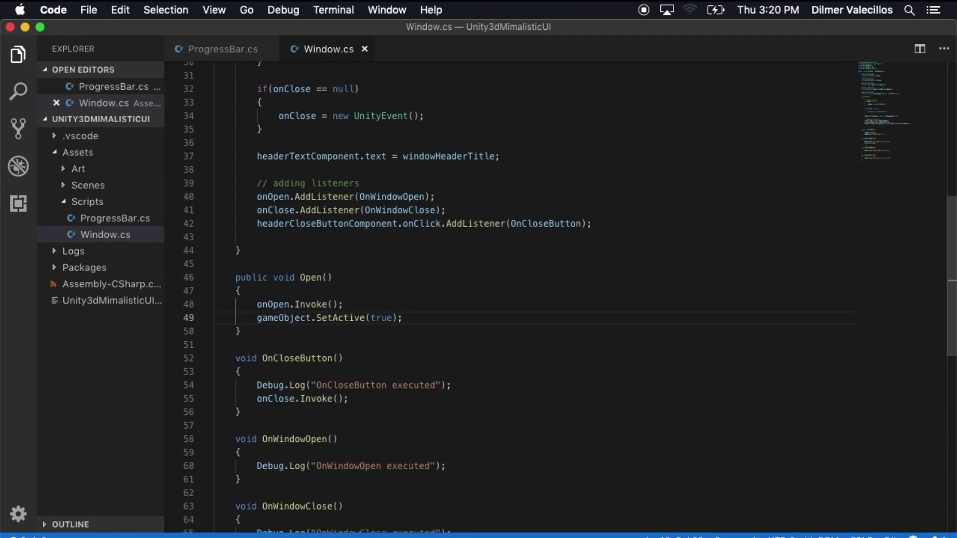
Step: Paste the SetActive line into OnCloseButton with the argument changed to false, and save
{"action": "key", "text": "super+shift+Left"}
{"action": "key", "text": "super+c"}
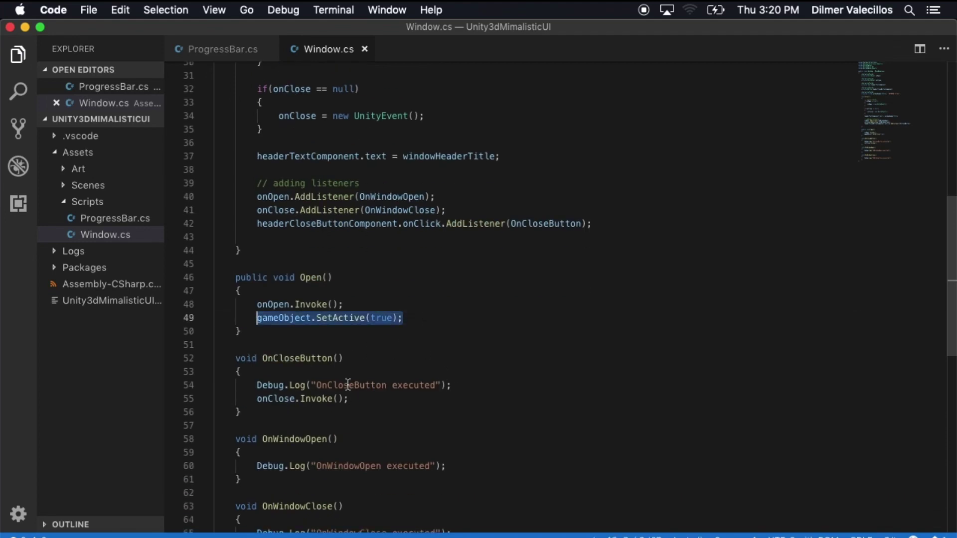
{"action": "scroll", "coordinate": [439, 405], "scroll_direction": "down", "scroll_amount": 1}
{"action": "scroll", "coordinate": [439, 405], "scroll_direction": "down", "scroll_amount": 2}
{"action": "scroll", "coordinate": [446, 341], "scroll_direction": "up", "scroll_amount": 1}
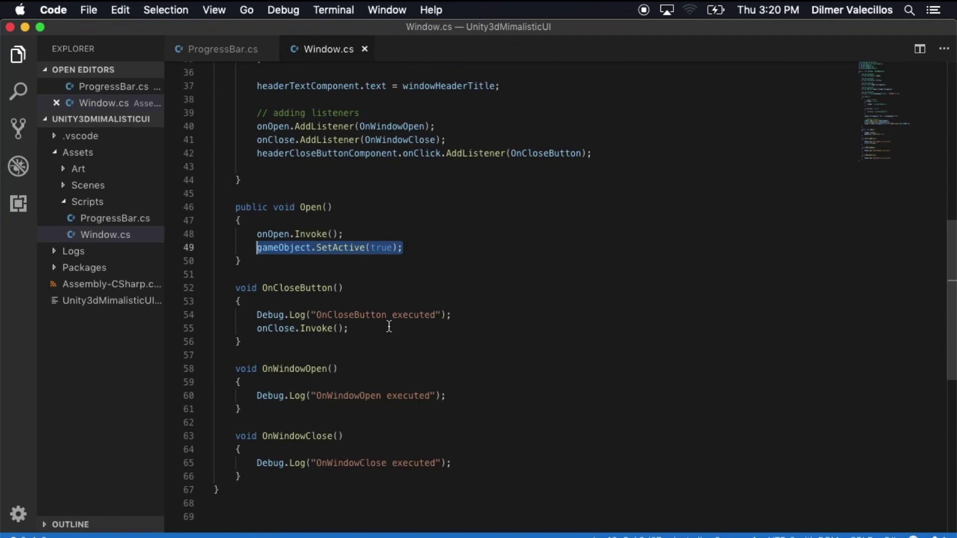
{"action": "left_click", "coordinate": [343, 299]}
{"action": "key", "text": "Return"}
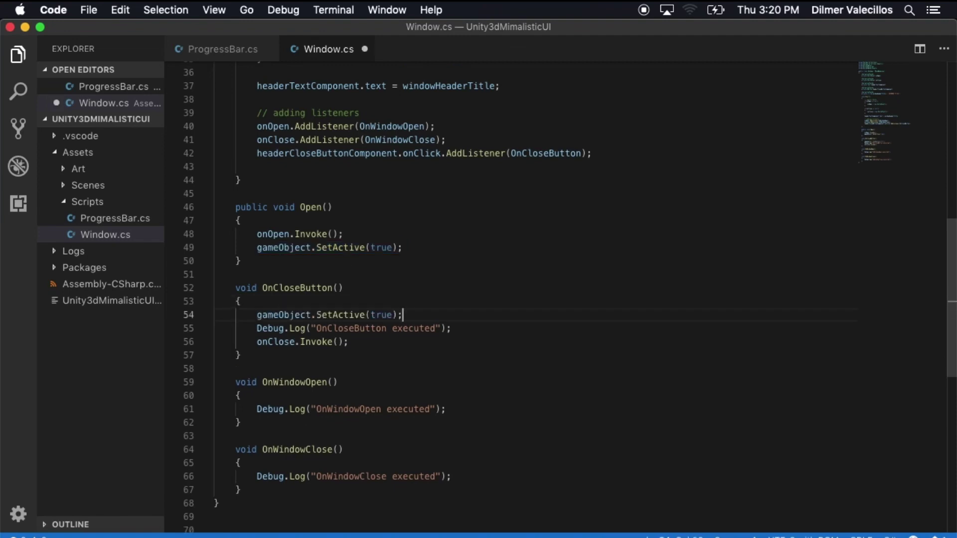
{"action": "key", "text": "super+v"}
{"action": "key", "text": "Left"}
{"action": "key", "text": "Left"}
{"action": "key", "text": "alt+shift+Left"}
{"action": "type", "text": "false"}
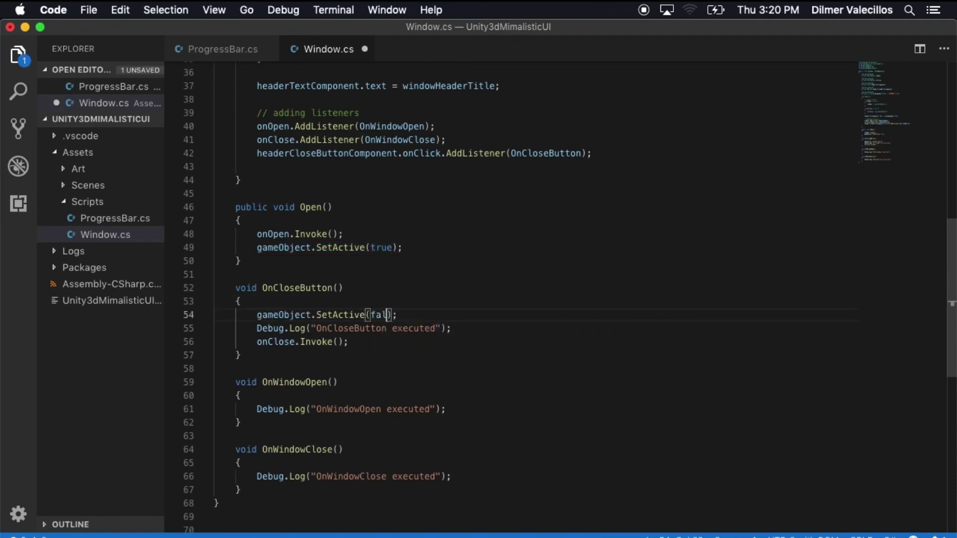
{"action": "key", "text": "super+s"}
Step: Move gameObject.SetActive(false); below onClose.Invoke() in OnCloseButton and save
{"action": "left_click", "coordinate": [240, 301]}
{"action": "key", "text": "Down"}
{"action": "key", "text": "End"}
{"action": "key", "text": "Down"}
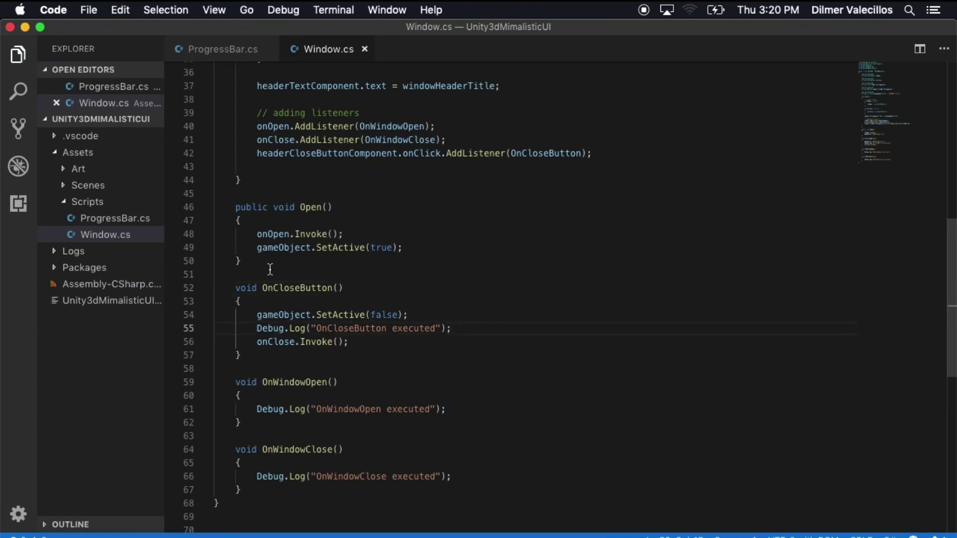
{"action": "left_click", "coordinate": [426, 311]}
{"action": "key", "text": "shift+Home"}
{"action": "key", "text": "super+c"}
{"action": "key", "text": "BackSpace"}
{"action": "key", "text": "shift+Home"}
{"action": "key", "text": "alt+Down"}
{"action": "key", "text": "alt+Down"}
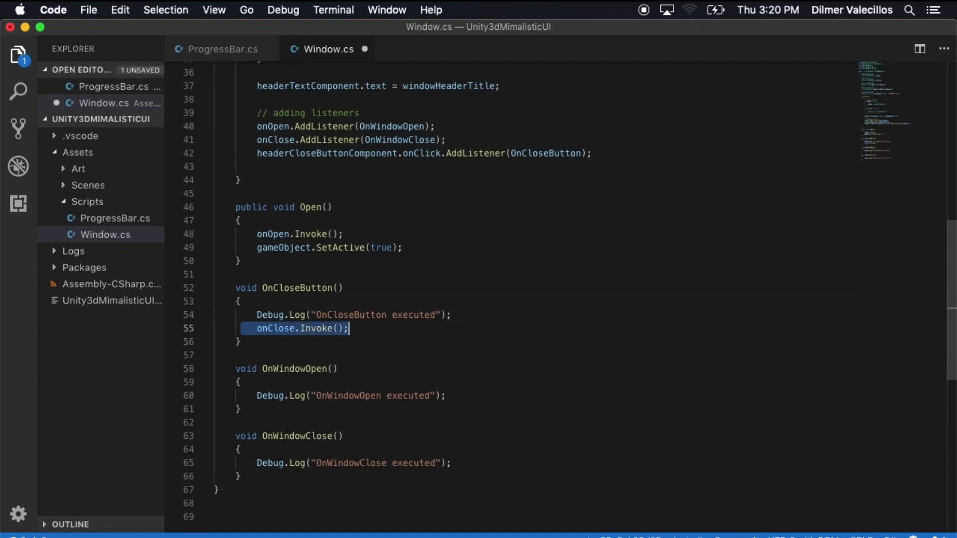
{"action": "key", "text": "super+v"}
{"action": "key", "text": "Up"}
{"action": "key", "text": "Up"}
{"action": "key", "text": "super+s"}
Step: Remove the empty lines before and after the listeners in Start, then select the Open method
{"action": "scroll", "coordinate": [529, 316], "scroll_direction": "up", "scroll_amount": 3}
{"action": "left_click", "coordinate": [529, 319]}
{"action": "scroll", "coordinate": [473, 281], "scroll_direction": "up", "scroll_amount": 4}
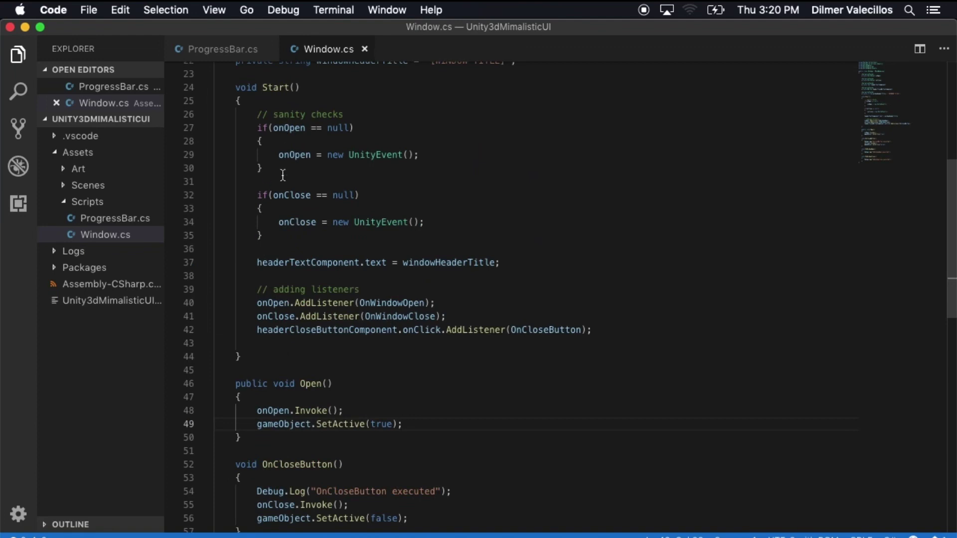
{"action": "left_click", "coordinate": [267, 276]}
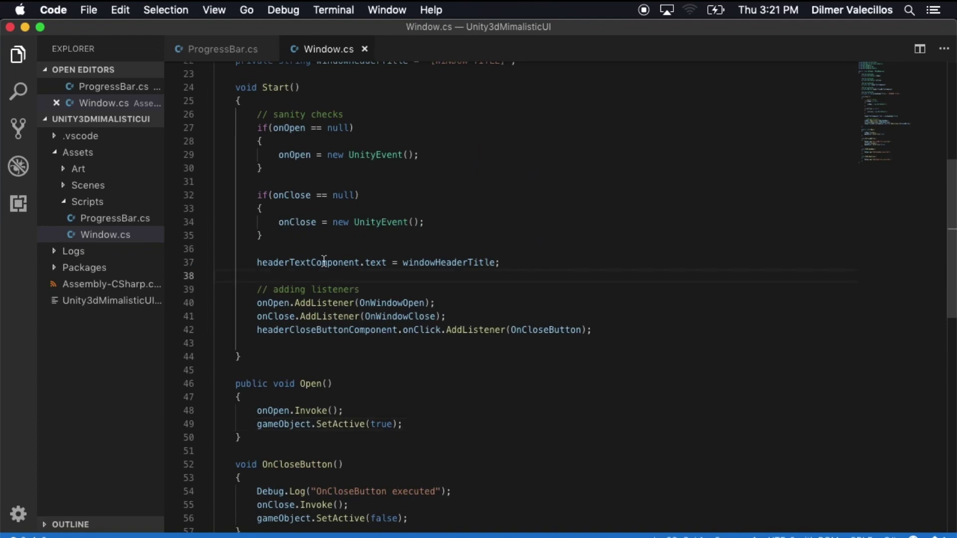
{"action": "key", "text": "BackSpace"}
{"action": "key", "text": "Down"}
{"action": "key", "text": "Down"}
{"action": "key", "text": "Down"}
{"action": "key", "text": "Down"}
{"action": "key", "text": "Down"}
{"action": "key", "text": "BackSpace"}
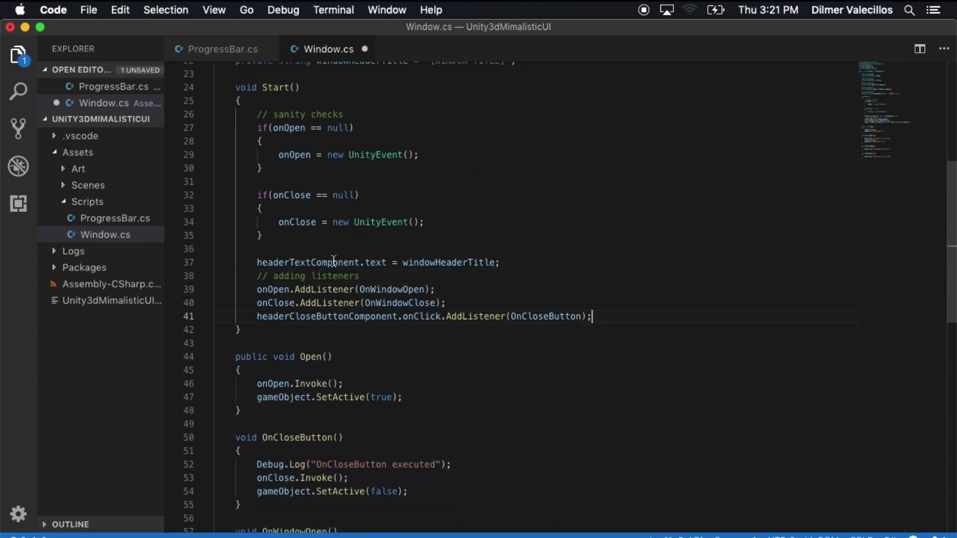
{"action": "scroll", "coordinate": [566, 391], "scroll_direction": "down", "scroll_amount": 4}
{"action": "left_click_drag", "start_coordinate": [363, 273], "coordinate": [235, 193]}
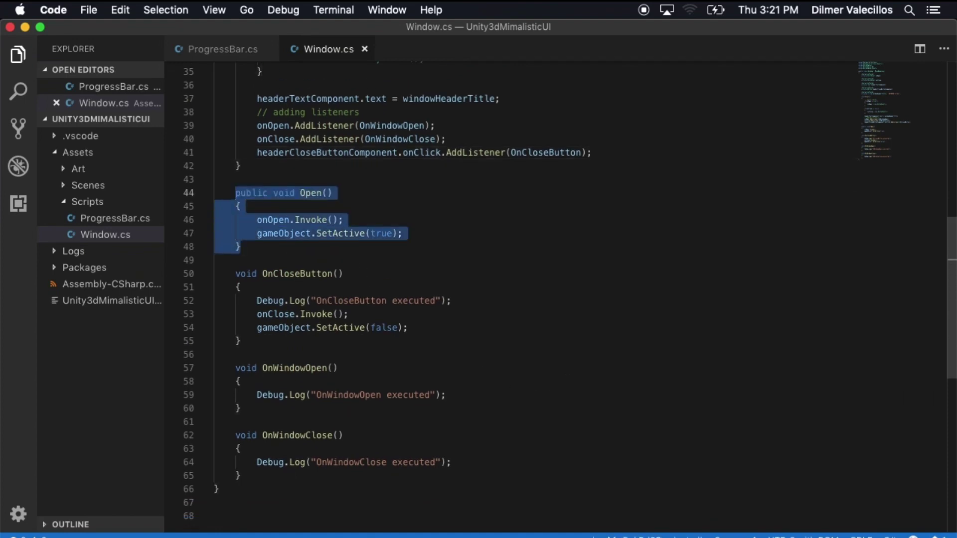
Step: Duplicate the Open method below itself and rename the copy to Close
{"action": "key", "text": "super+c"}
{"action": "key", "text": "Right"}
{"action": "key", "text": "Return"}
{"action": "key", "text": "Return"}
{"action": "key", "text": "super+v"}
{"action": "double_click", "coordinate": [311, 273]}
{"action": "type", "text": "Close"}
{"action": "key", "text": "Escape"}
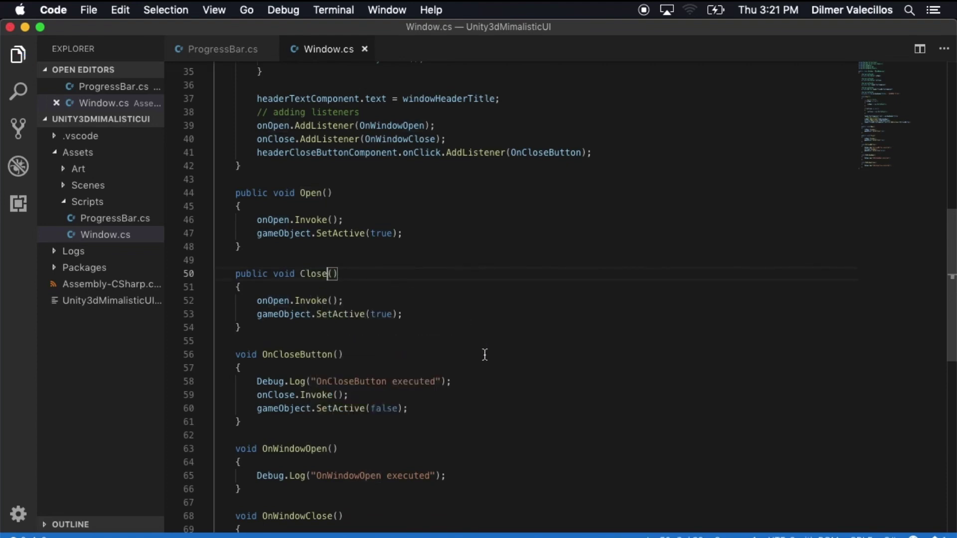
Step: Move onClose.Invoke() and gameObject.SetActive(false); from OnCloseButton into Close's body, then save
{"action": "left_click", "coordinate": [486, 393]}
{"action": "scroll", "coordinate": [484, 393], "scroll_direction": "down", "scroll_amount": 2}
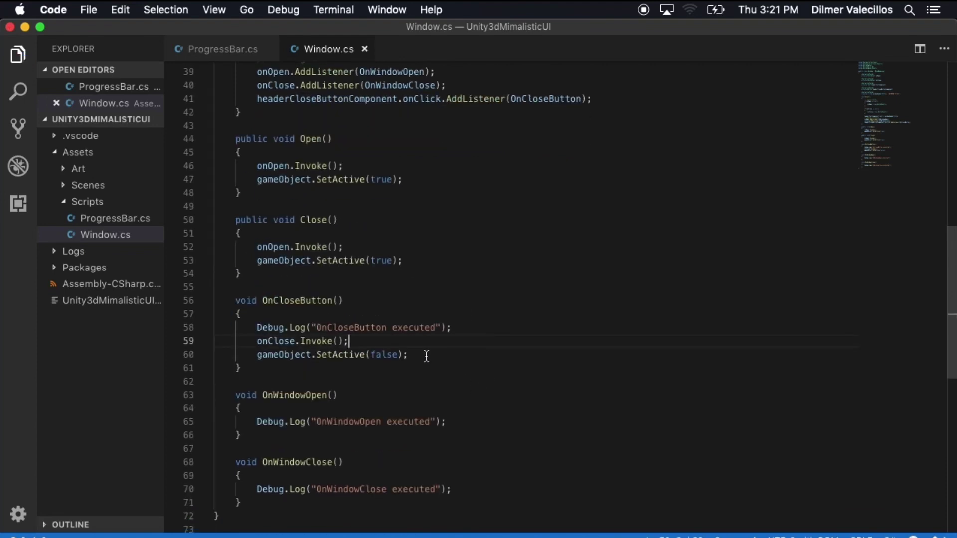
{"action": "key", "text": "shift+super+Left"}
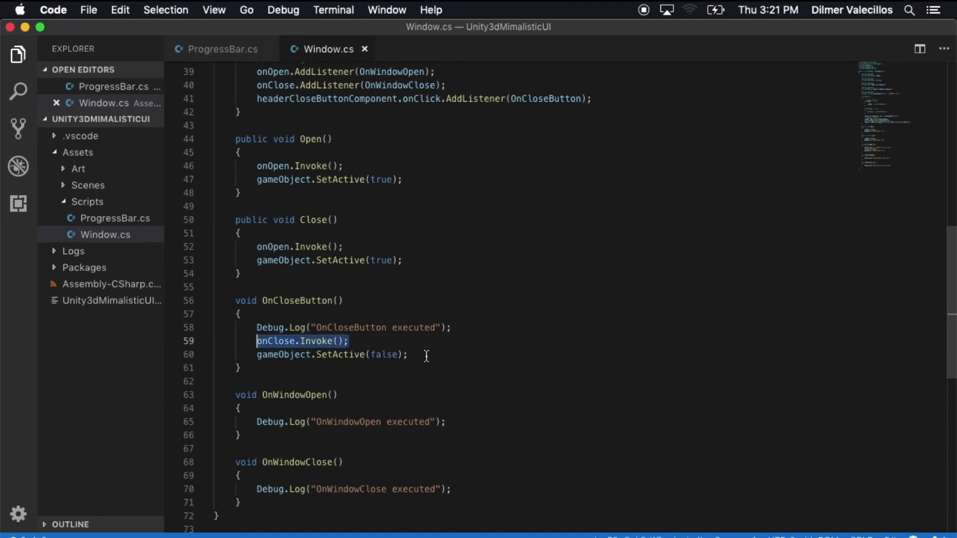
{"action": "left_click", "coordinate": [416, 355]}
{"action": "left_click_drag", "start_coordinate": [416, 354], "coordinate": [214, 341]}
{"action": "key", "text": "BackSpace"}
{"action": "key", "text": "BackSpace"}
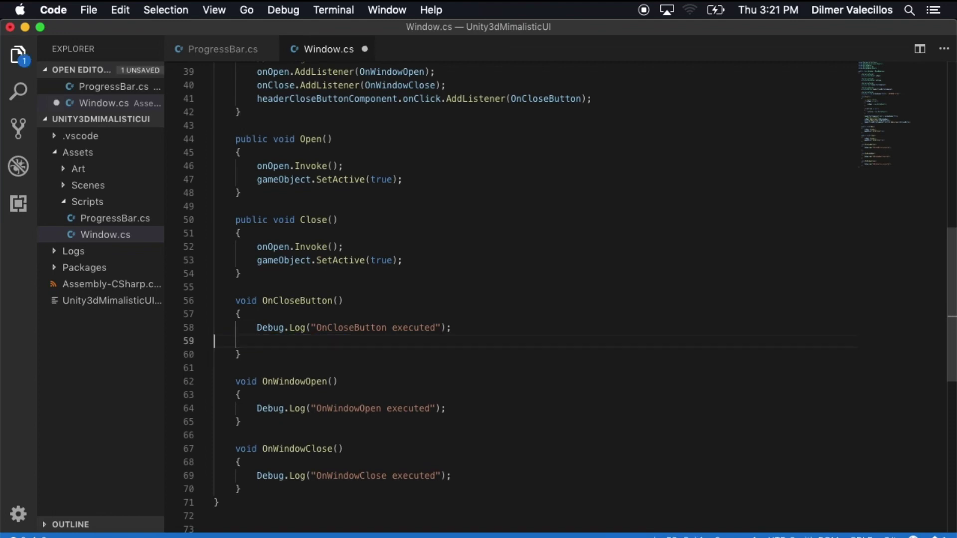
{"action": "left_click", "coordinate": [421, 259]}
{"action": "key", "text": "shift+super+Left"}
{"action": "key", "text": "shift+Up"}
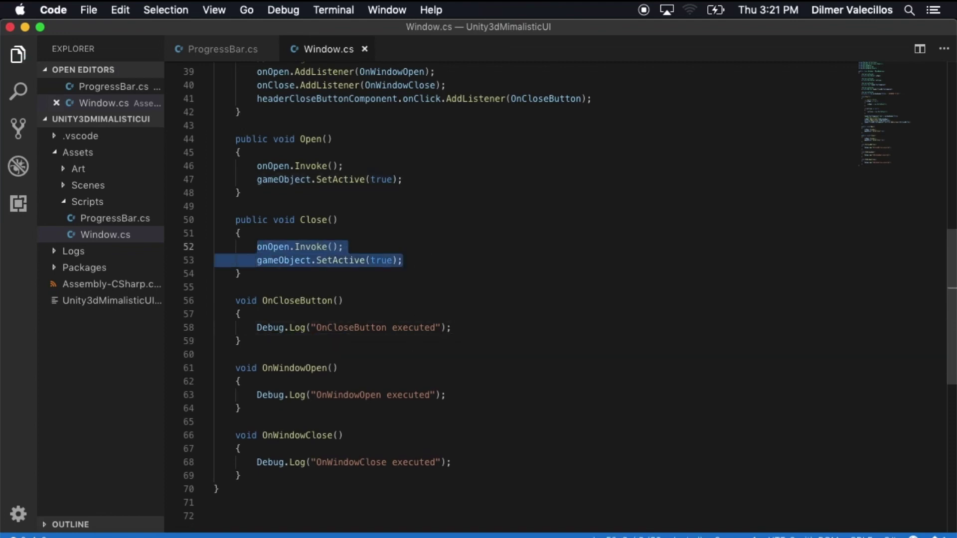
{"action": "key", "text": "super+v"}
{"action": "key", "text": "super+s"}
{"action": "key", "text": "Down"}
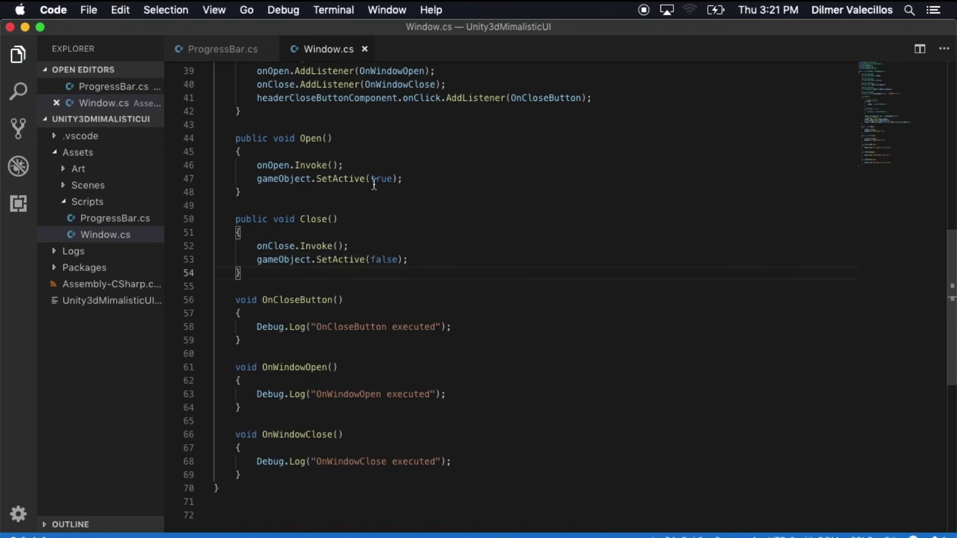
Step: Review the new Close method's lines and the remaining OnCloseButton method
{"action": "double_click", "coordinate": [320, 244]}
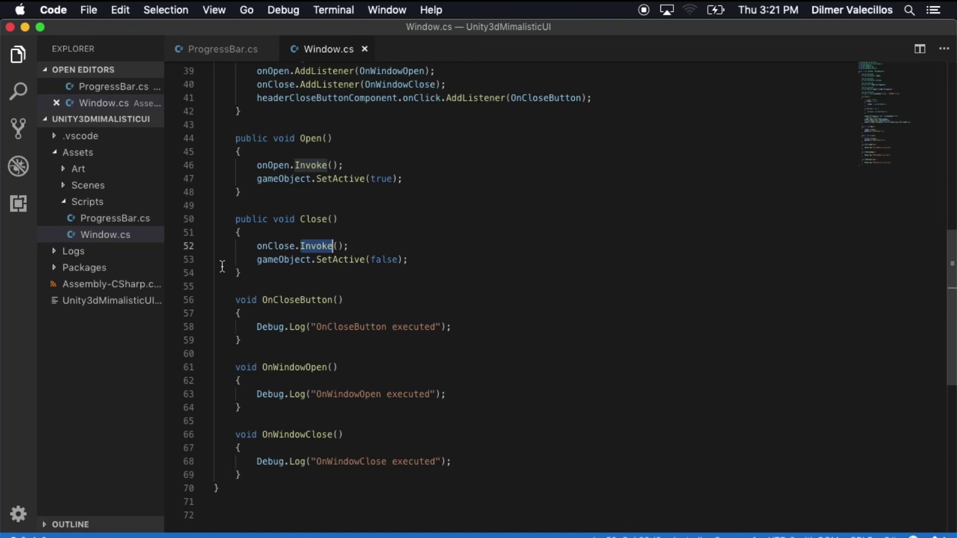
{"action": "left_click_drag", "start_coordinate": [254, 264], "coordinate": [390, 262]}
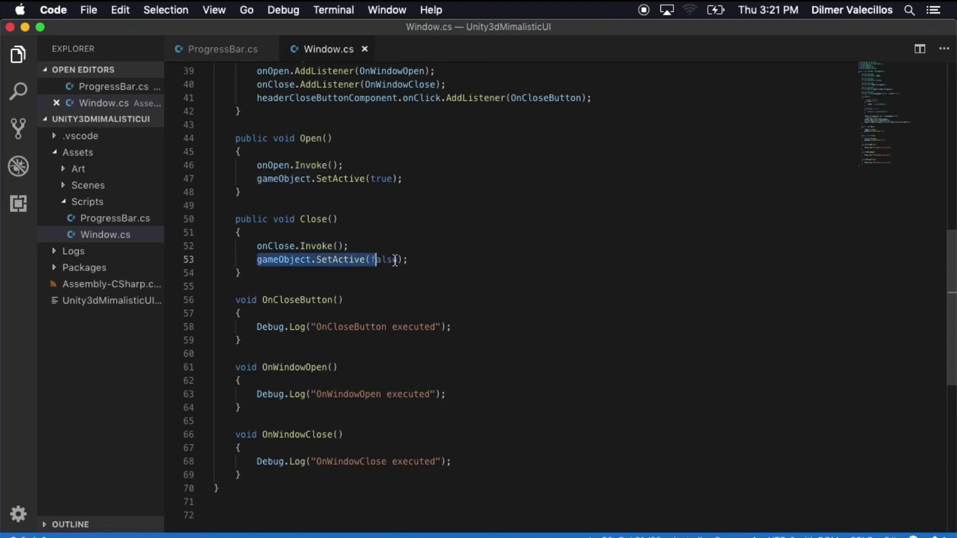
{"action": "scroll", "coordinate": [439, 274], "scroll_direction": "up", "scroll_amount": 1}
{"action": "left_click", "coordinate": [439, 273]}
{"action": "left_click_drag", "start_coordinate": [254, 256], "coordinate": [355, 256]}
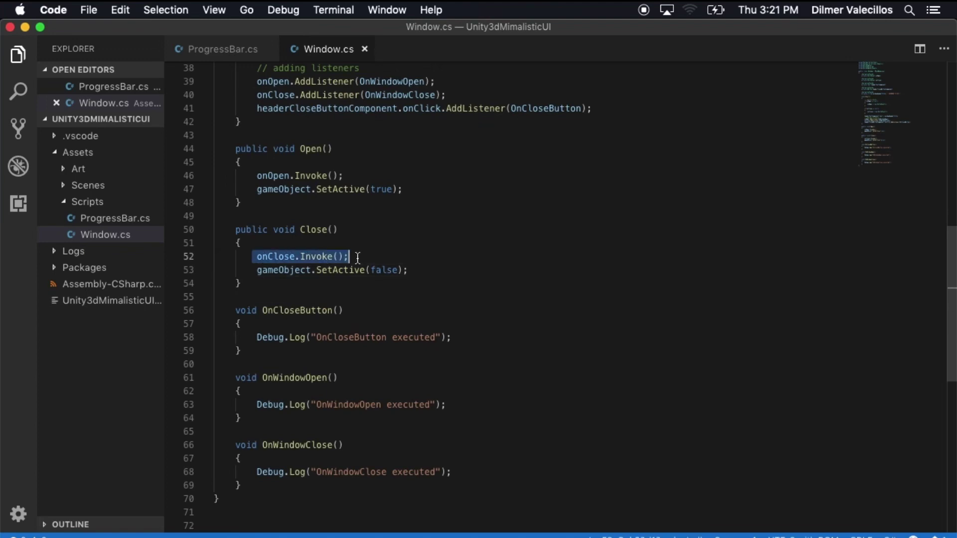
{"action": "left_click_drag", "start_coordinate": [237, 310], "coordinate": [244, 364]}
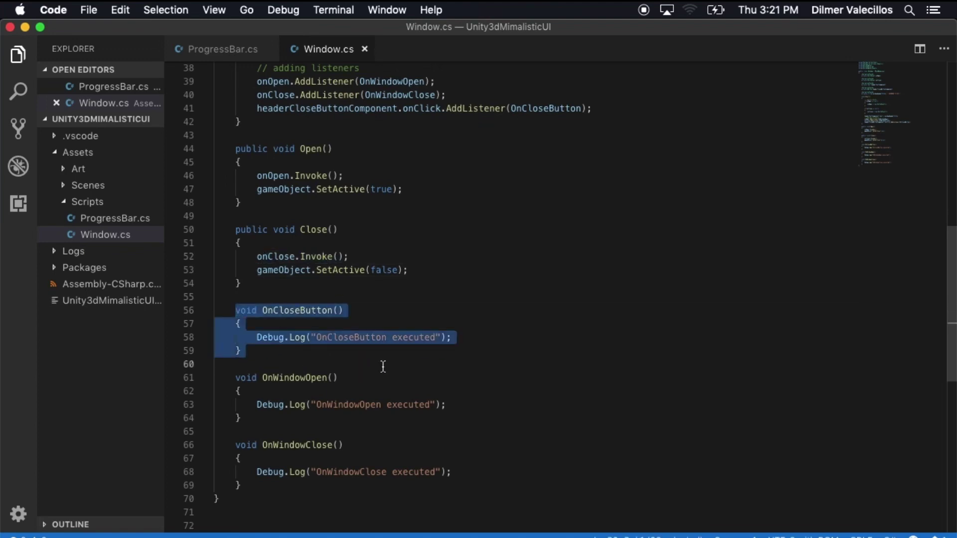
{"action": "left_click", "coordinate": [499, 323]}
{"action": "scroll", "coordinate": [573, 328], "scroll_direction": "up", "scroll_amount": 3}
{"action": "scroll", "coordinate": [596, 374], "scroll_direction": "up", "scroll_amount": 5}
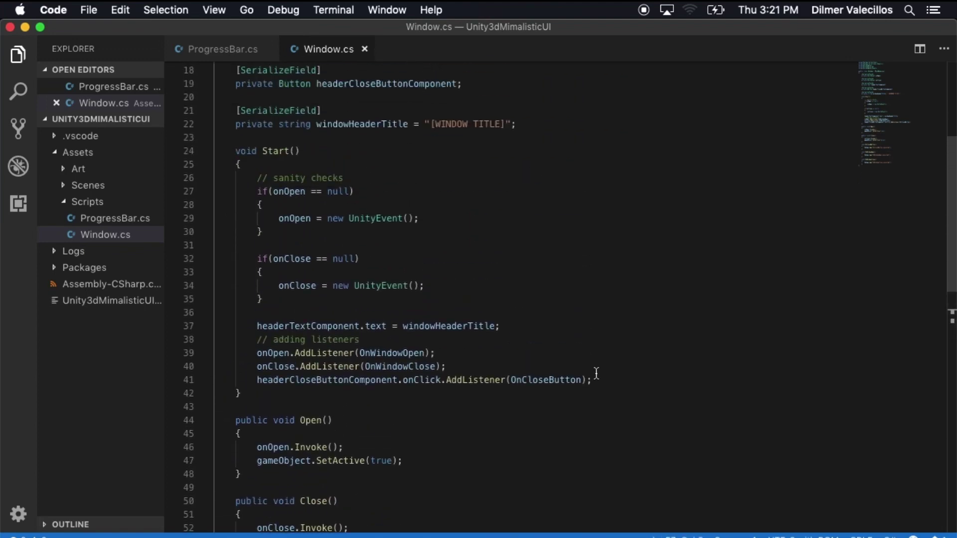
{"action": "scroll", "coordinate": [595, 373], "scroll_direction": "down", "scroll_amount": 4}
{"action": "left_click", "coordinate": [540, 347]}
Step: Back in Unity, untick the Window object's active checkbox so it is hidden
{"action": "key", "text": "super+Tab"}
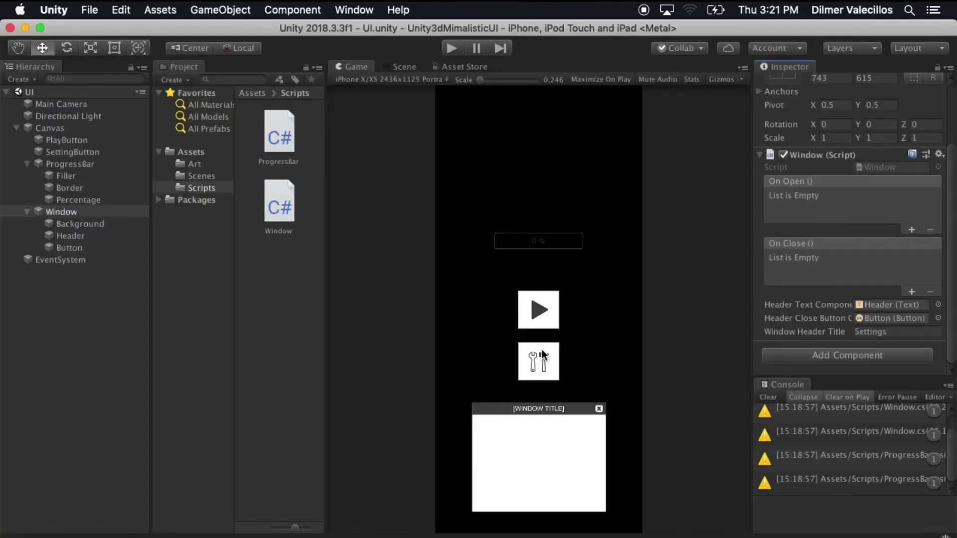
{"action": "key", "text": "super+Tab"}
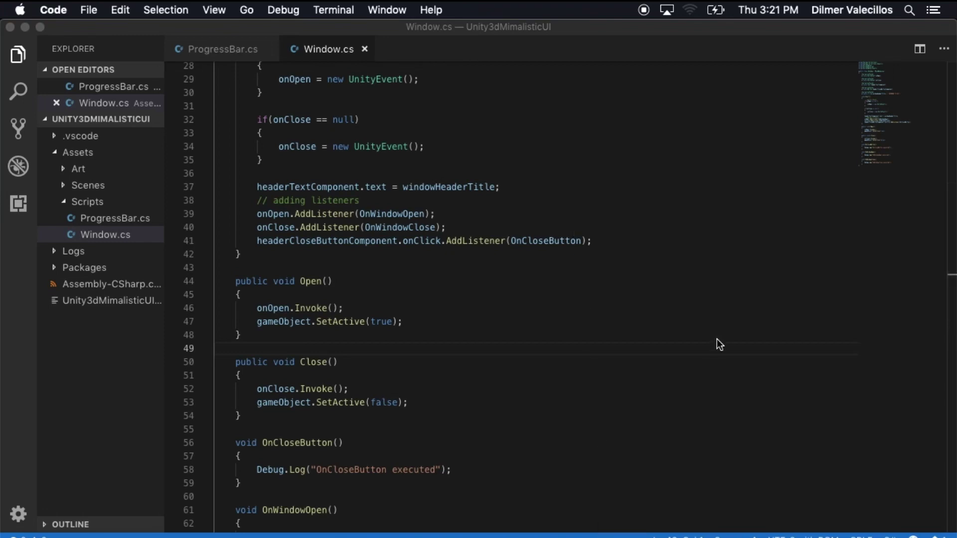
{"action": "left_click", "coordinate": [622, 536]}
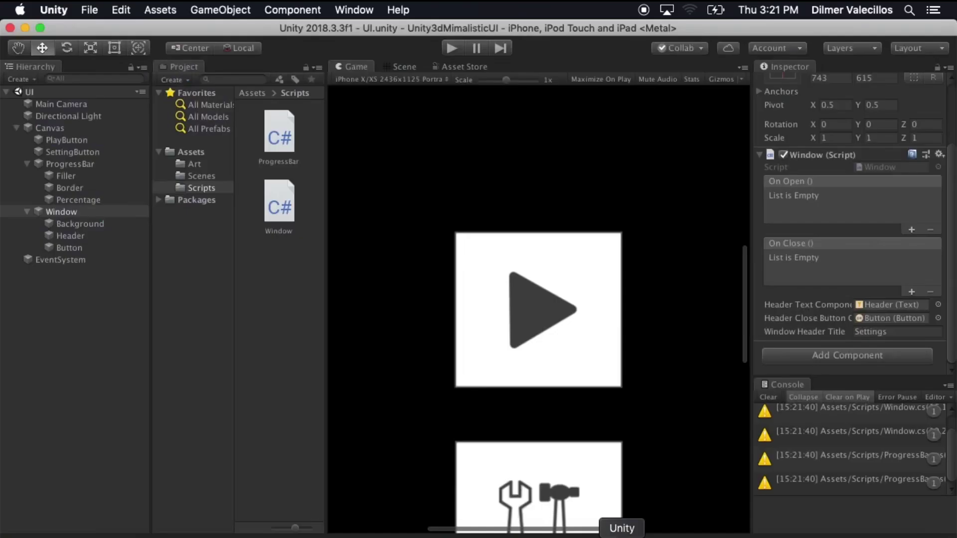
{"action": "scroll", "coordinate": [881, 267], "scroll_direction": "up", "scroll_amount": 4}
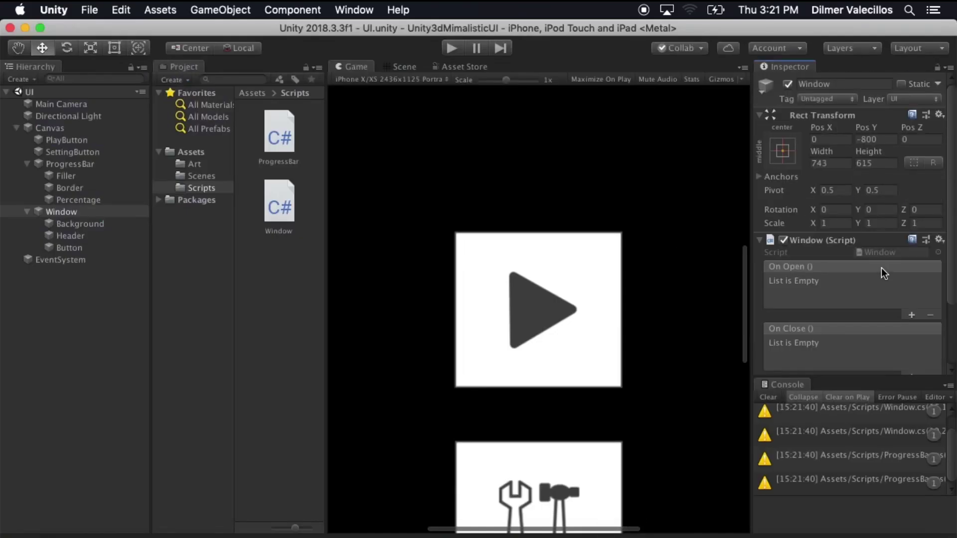
{"action": "left_click", "coordinate": [789, 85]}
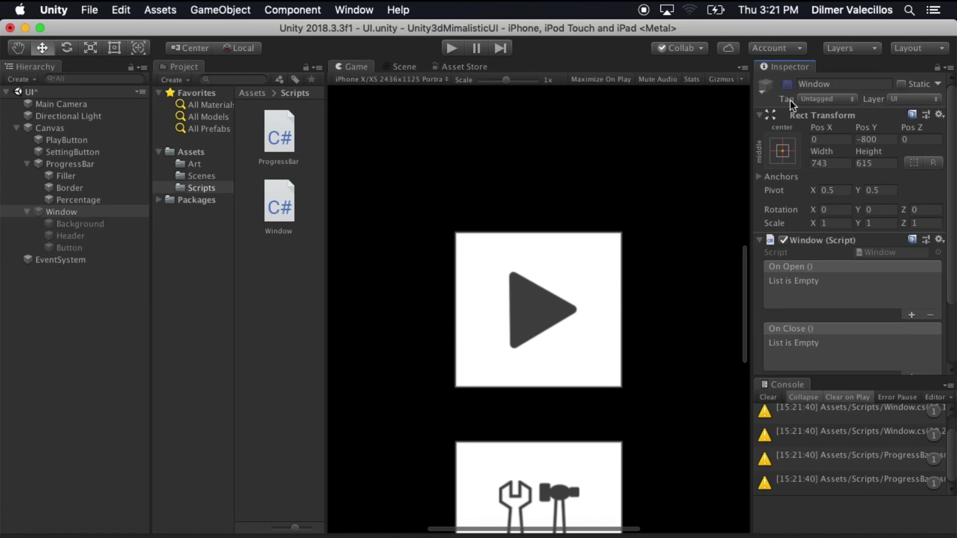
{"action": "scroll", "coordinate": [648, 401], "scroll_direction": "down", "scroll_amount": 3}
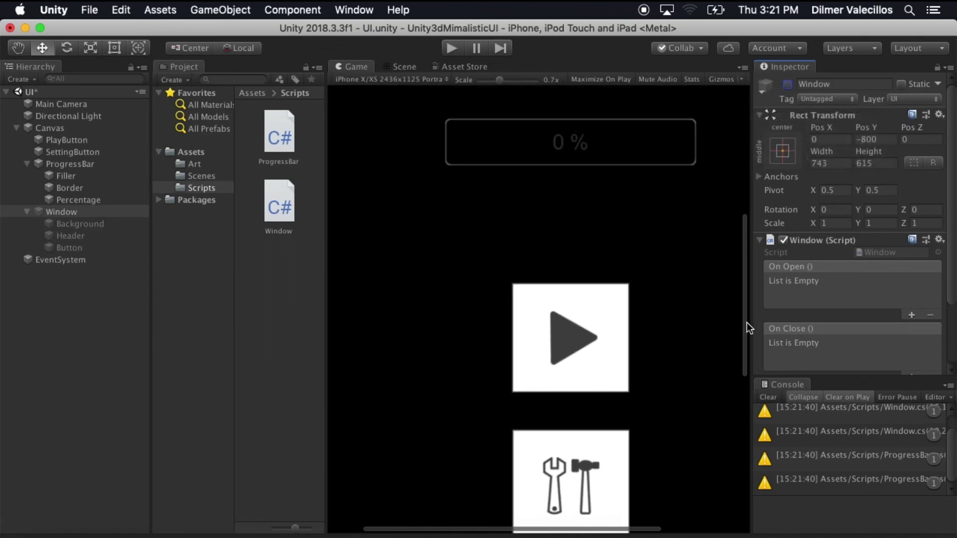
Step: Add an On Click entry to SettingButton with the Window object as target, calling Window.Open ()
{"action": "left_click_drag", "start_coordinate": [745, 349], "coordinate": [647, 386]}
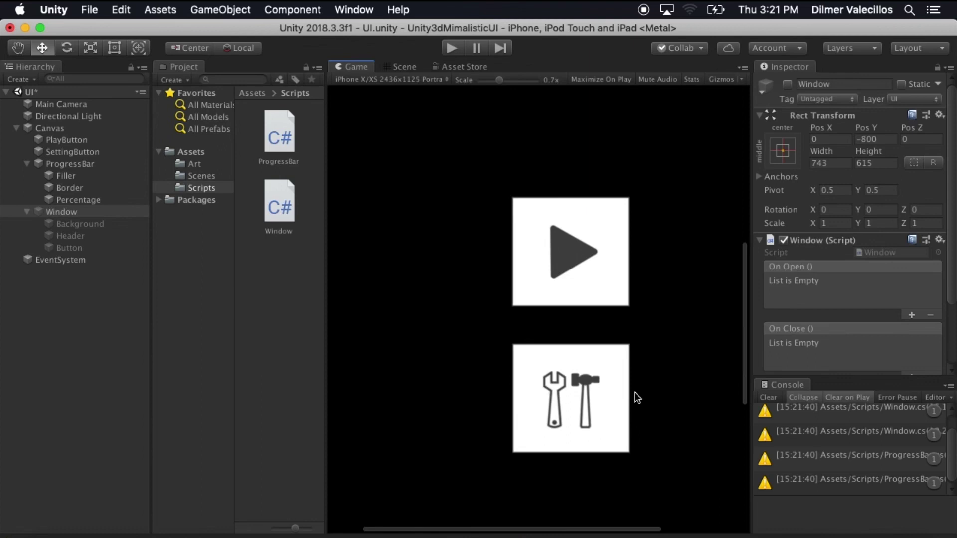
{"action": "left_click", "coordinate": [48, 152]}
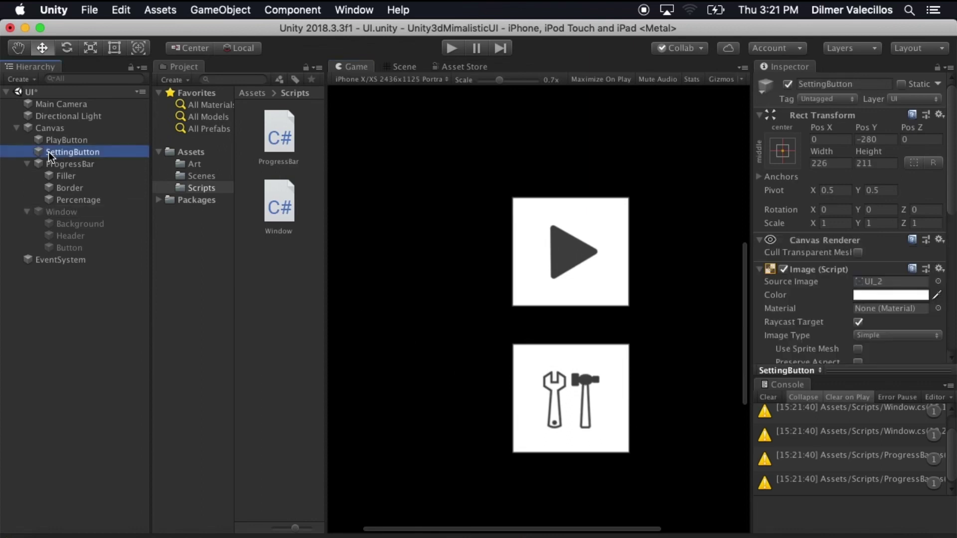
{"action": "scroll", "coordinate": [895, 289], "scroll_direction": "down", "scroll_amount": 10}
{"action": "scroll", "coordinate": [877, 239], "scroll_direction": "up", "scroll_amount": 1}
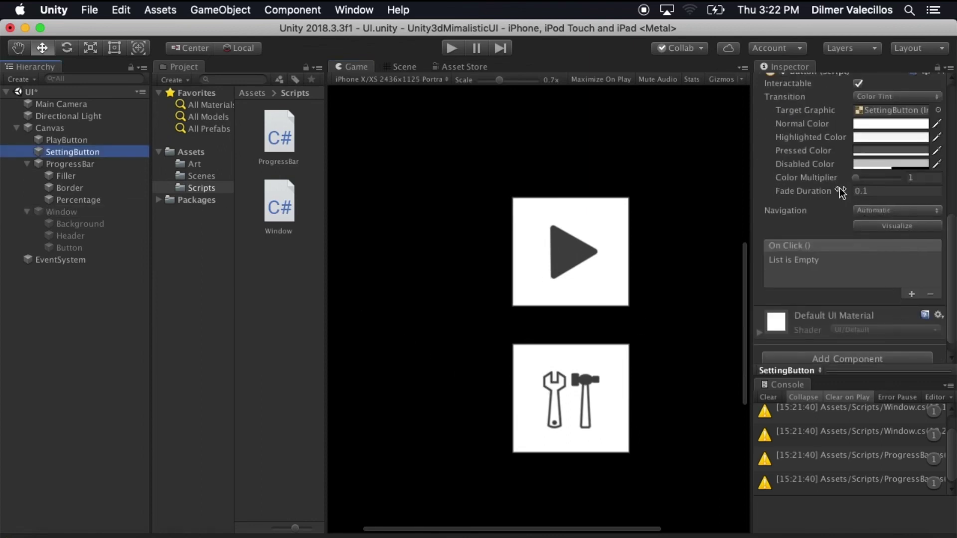
{"action": "scroll", "coordinate": [857, 308], "scroll_direction": "down", "scroll_amount": 1}
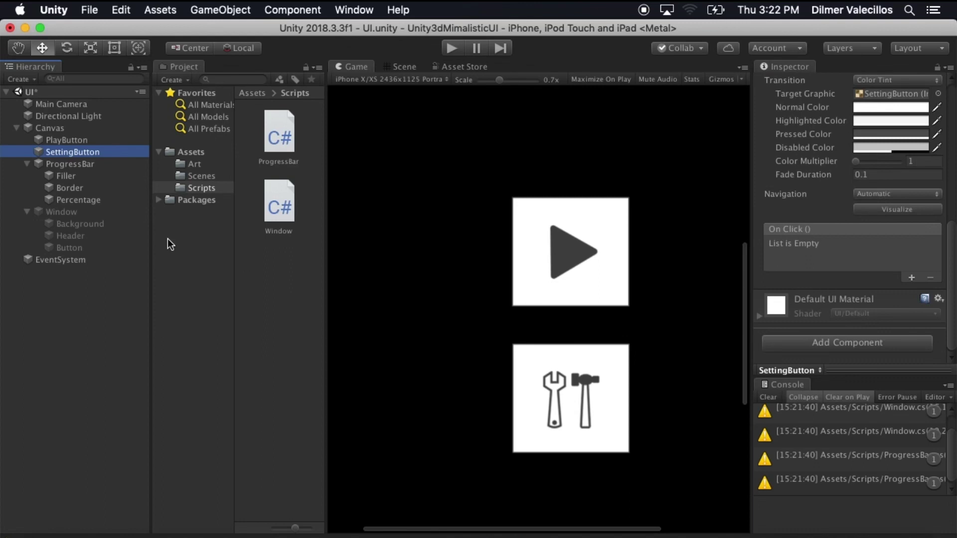
{"action": "left_click", "coordinate": [911, 278]}
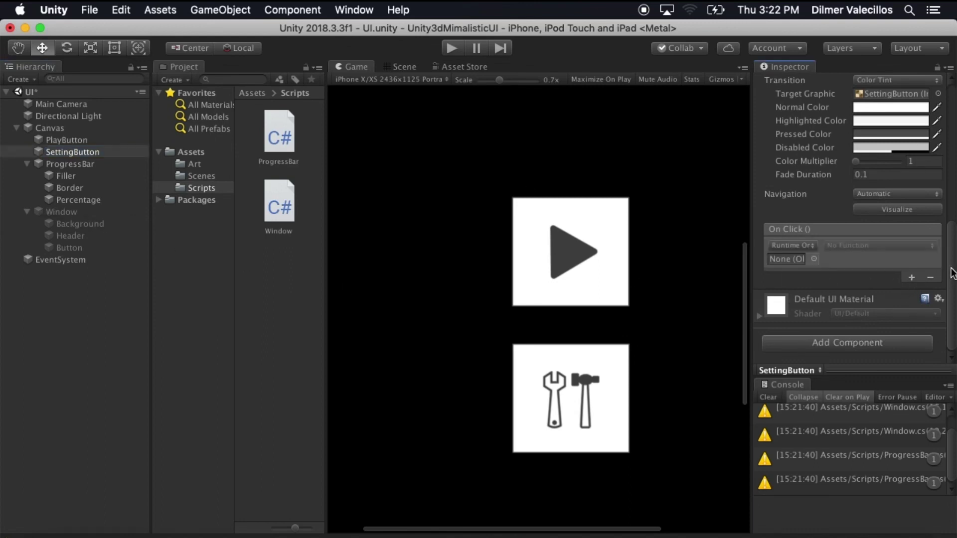
{"action": "left_click_drag", "start_coordinate": [61, 212], "coordinate": [785, 260]}
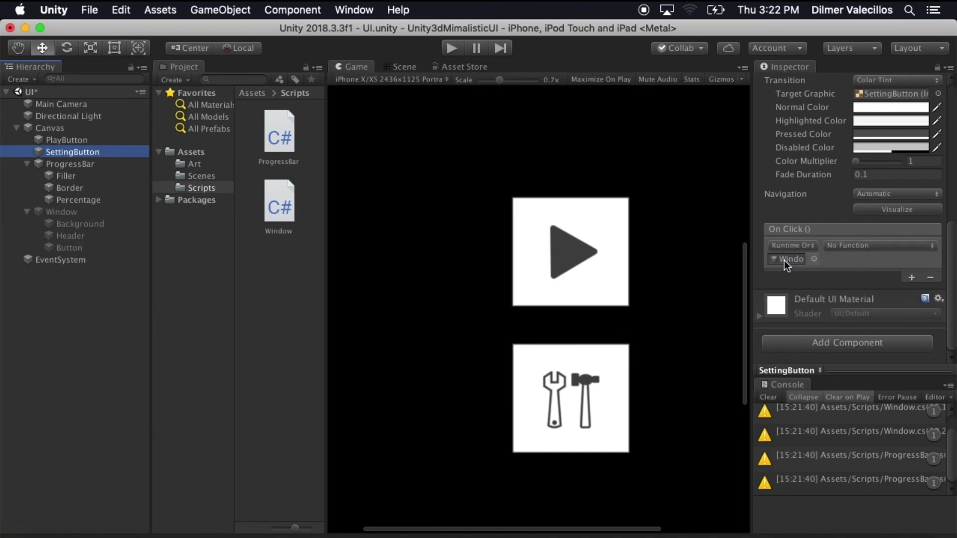
{"action": "left_click", "coordinate": [835, 248]}
{"action": "mouse_move", "coordinate": [841, 307]}
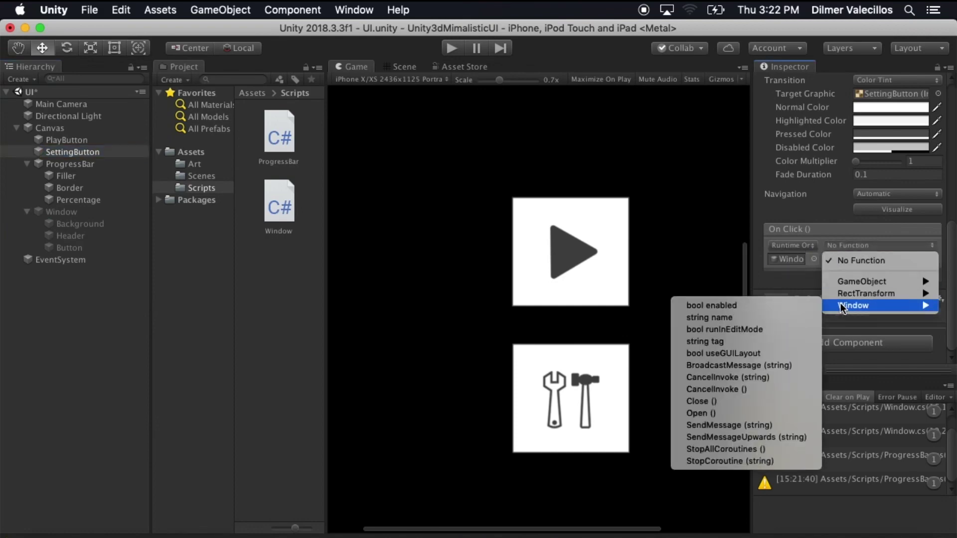
{"action": "left_click", "coordinate": [714, 413]}
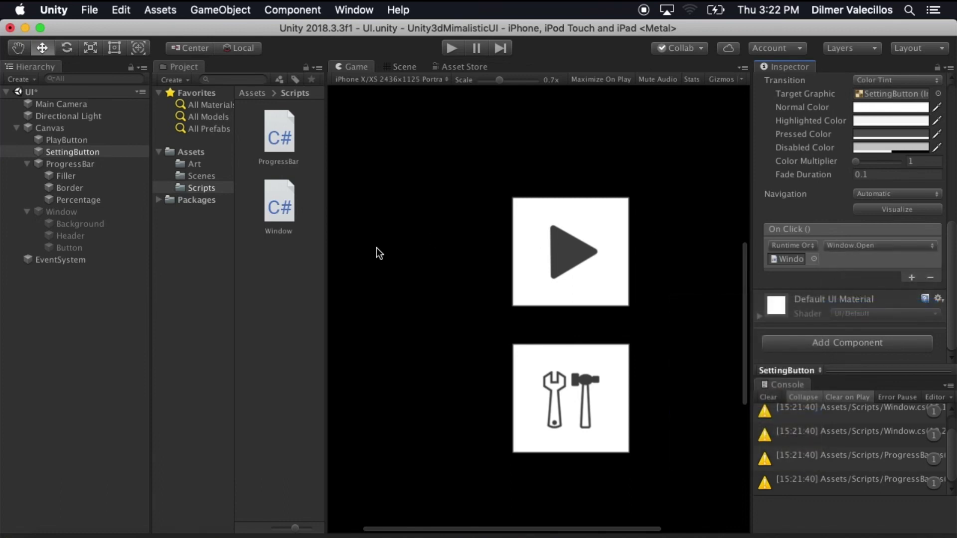
{"action": "left_click", "coordinate": [55, 212]}
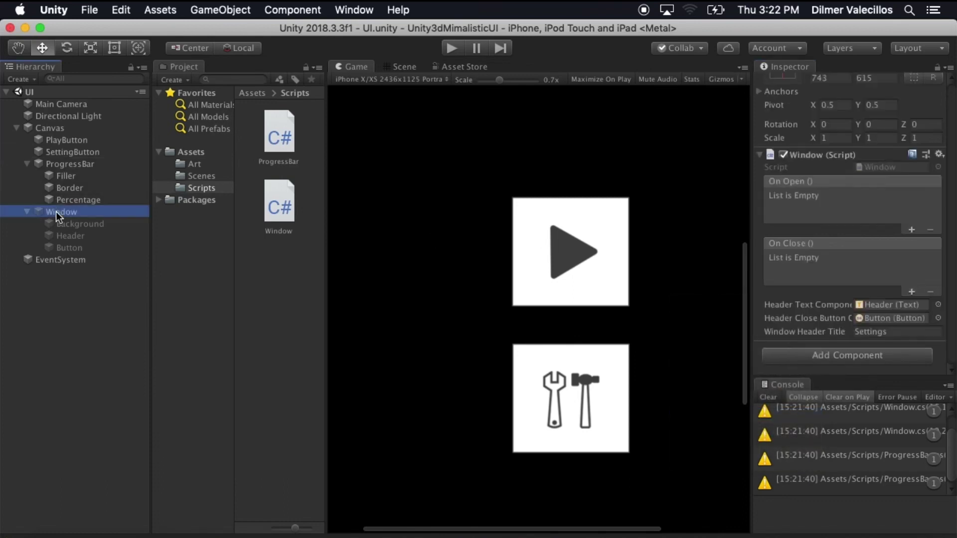
Step: Add an On Click entry to the Window's Button child that calls Window.Close () on Window
{"action": "left_click", "coordinate": [83, 247]}
{"action": "scroll", "coordinate": [683, 307], "scroll_direction": "down", "scroll_amount": 2}
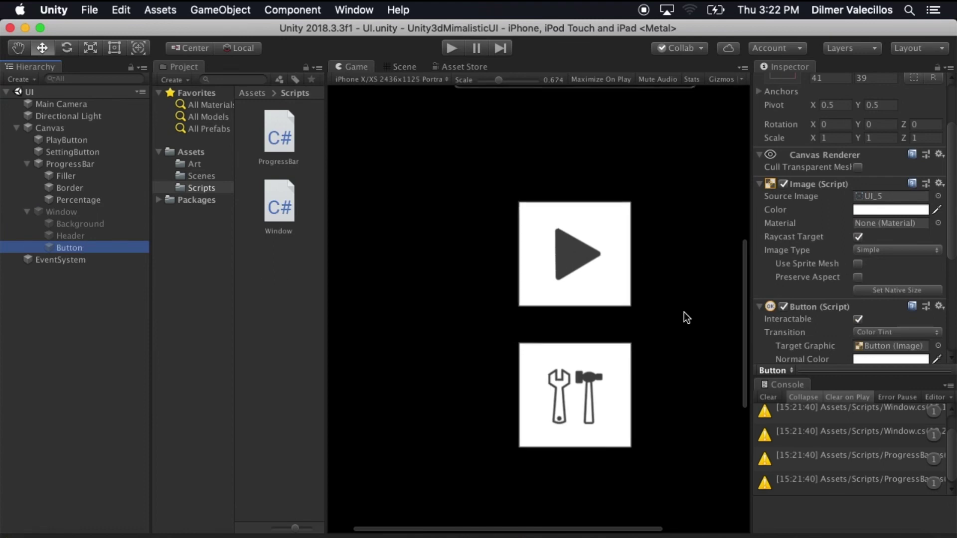
{"action": "scroll", "coordinate": [833, 309], "scroll_direction": "down", "scroll_amount": 5}
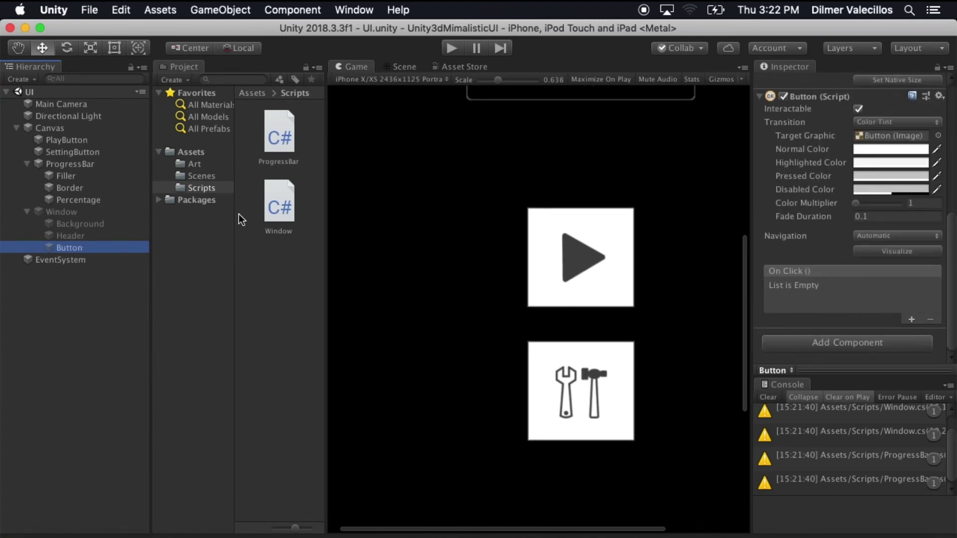
{"action": "left_click", "coordinate": [910, 320]}
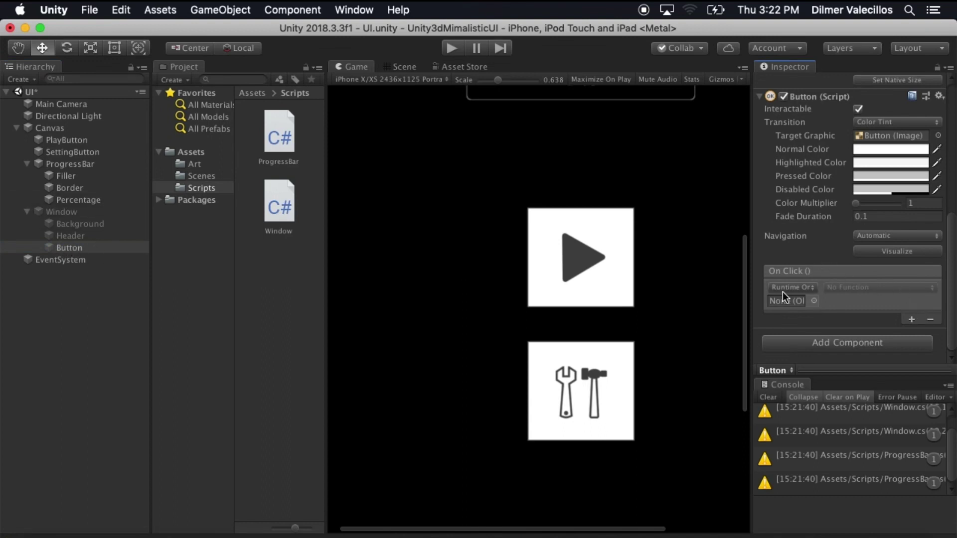
{"action": "left_click_drag", "start_coordinate": [75, 213], "coordinate": [792, 299]}
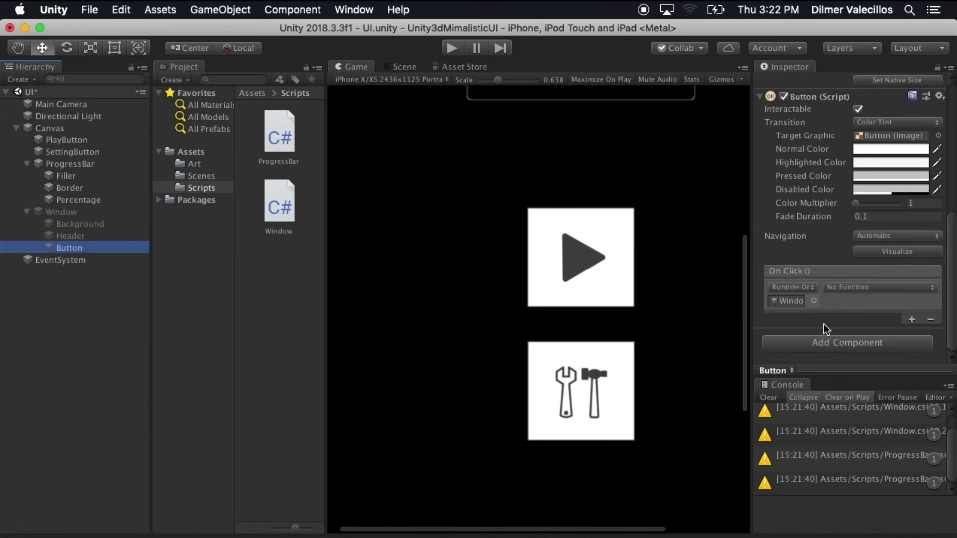
{"action": "left_click", "coordinate": [867, 288]}
{"action": "mouse_move", "coordinate": [865, 345]}
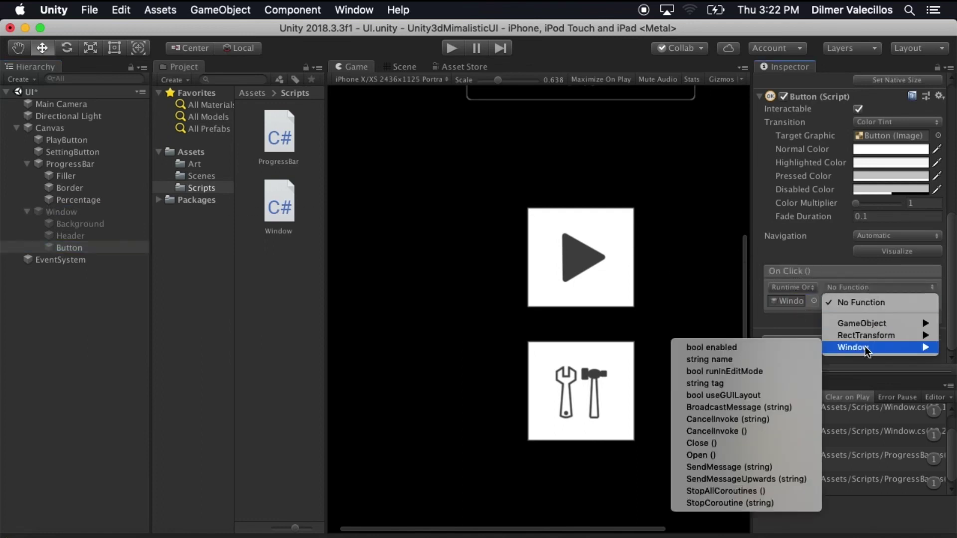
{"action": "left_click", "coordinate": [726, 444]}
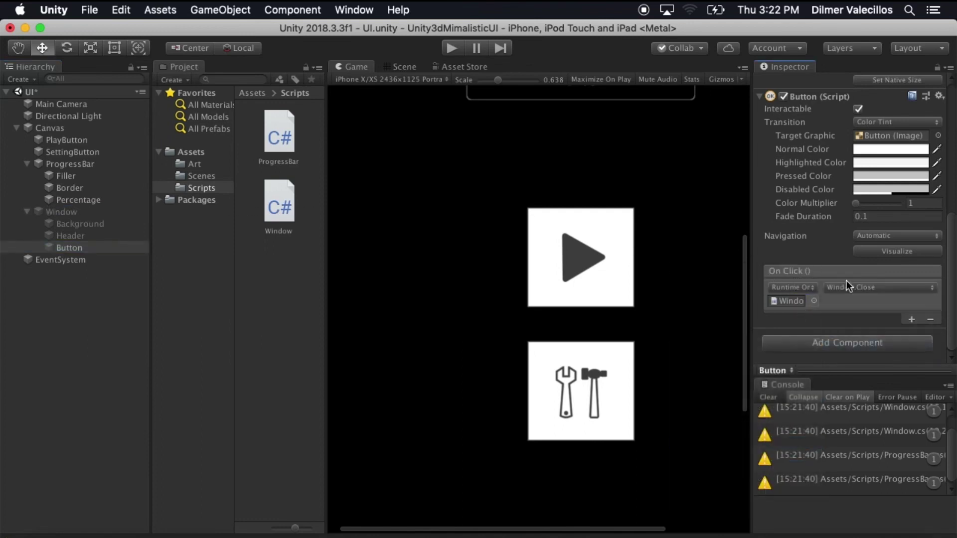
Step: Rename the Button object to CloseButton
{"action": "left_click", "coordinate": [60, 243]}
{"action": "left_click", "coordinate": [63, 243]}
{"action": "type", "text": "Cl"}
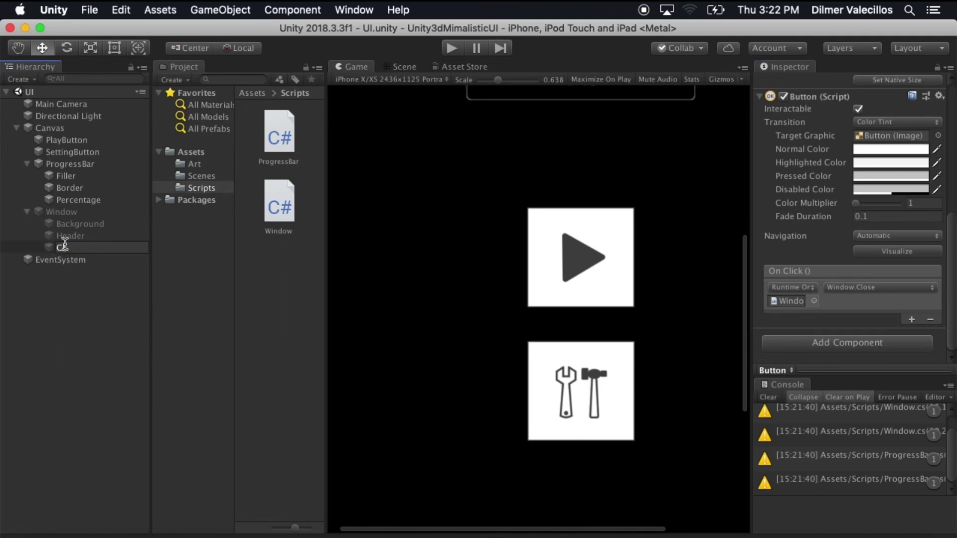
{"action": "type", "text": "oseButton"}
{"action": "key", "text": "Return"}
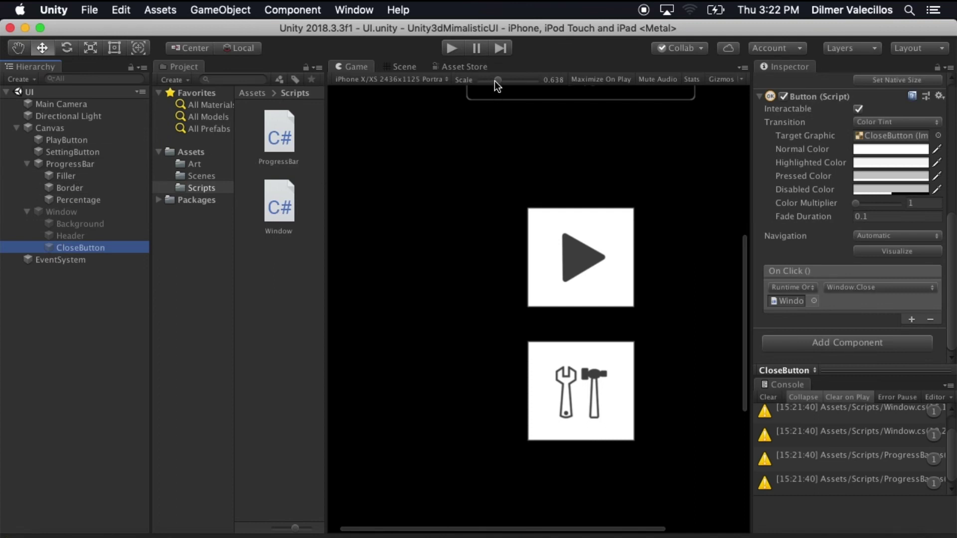
Step: Clear the Console and start Play mode with the game view fitted
{"action": "left_click_drag", "start_coordinate": [494, 81], "coordinate": [479, 80]}
{"action": "left_click", "coordinate": [776, 396]}
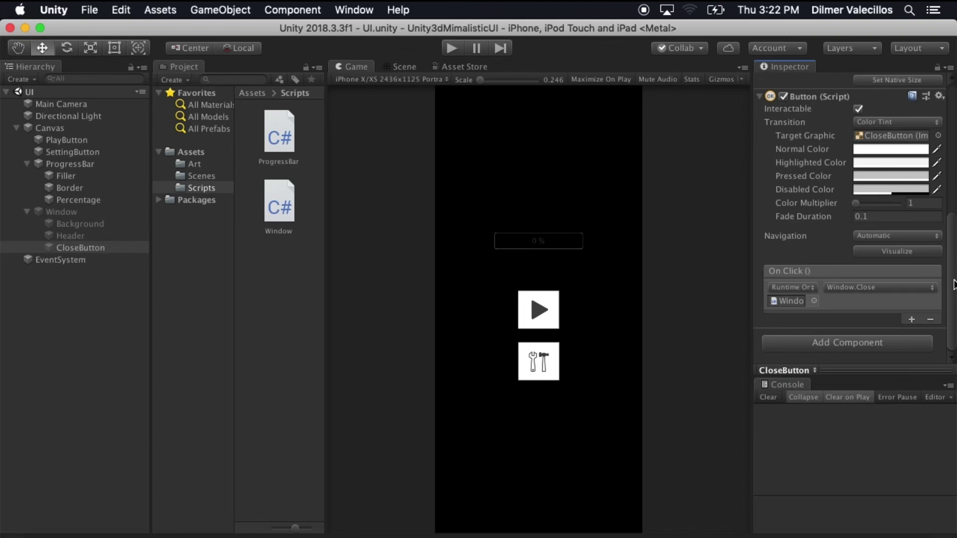
{"action": "left_click", "coordinate": [451, 47]}
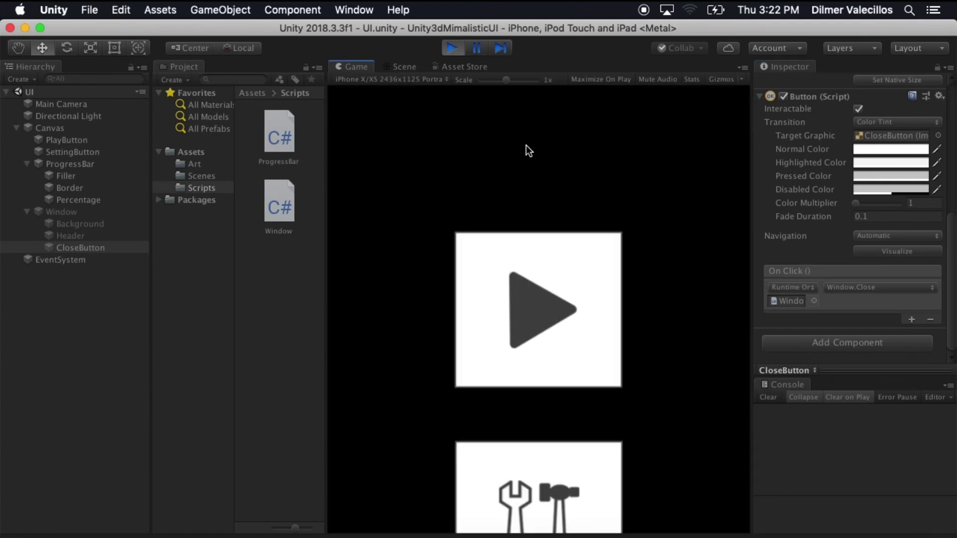
{"action": "left_click_drag", "start_coordinate": [506, 80], "coordinate": [477, 81]}
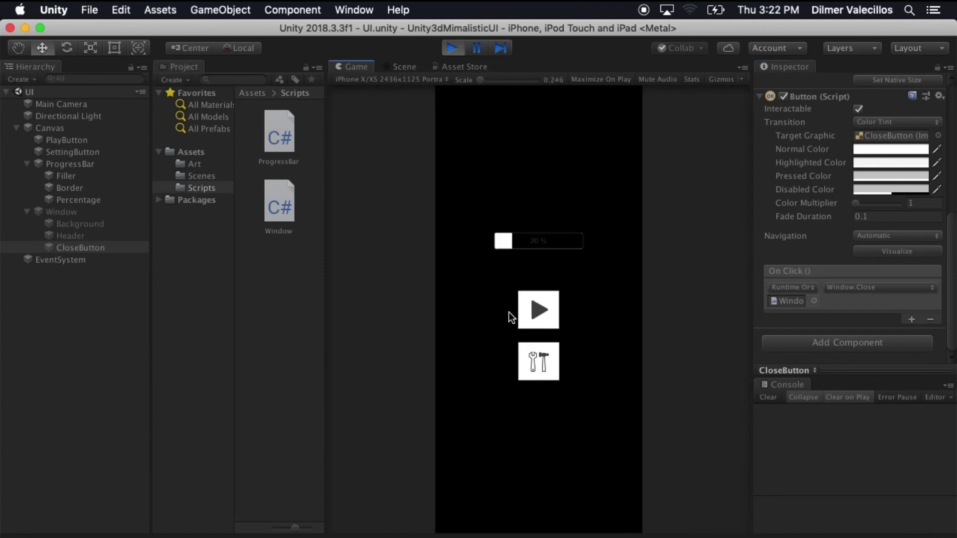
Step: Open and close the Settings window three times in the running game, then stop Play mode
{"action": "left_click", "coordinate": [531, 362]}
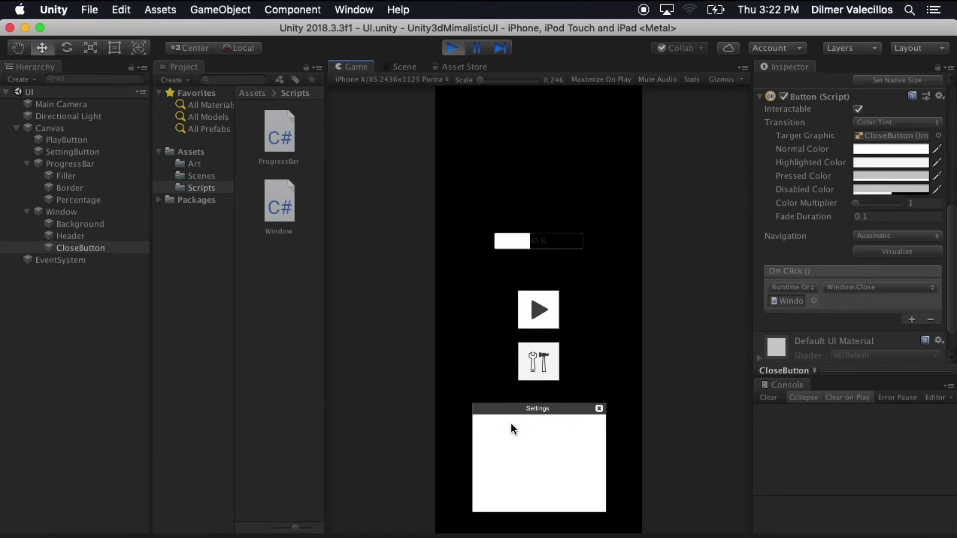
{"action": "left_click", "coordinate": [600, 408]}
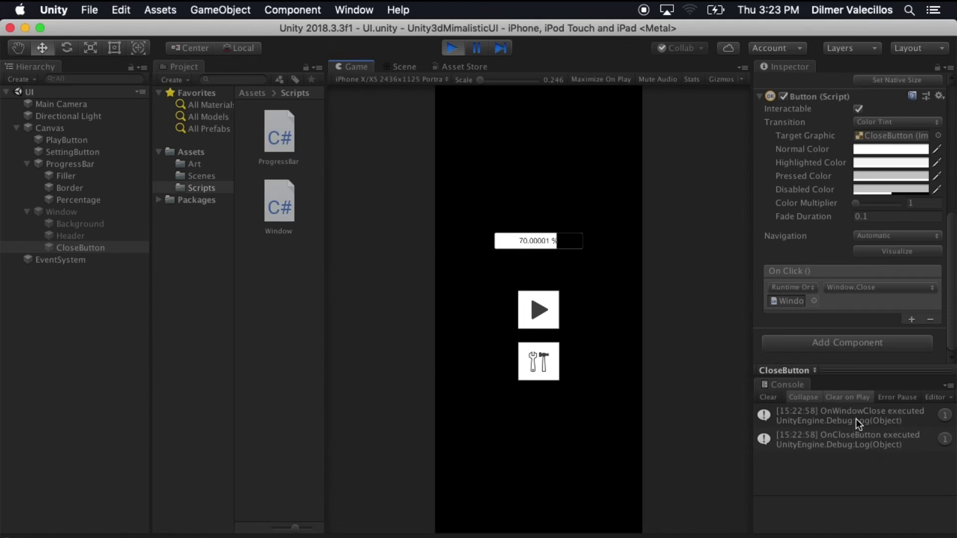
{"action": "left_click", "coordinate": [539, 362]}
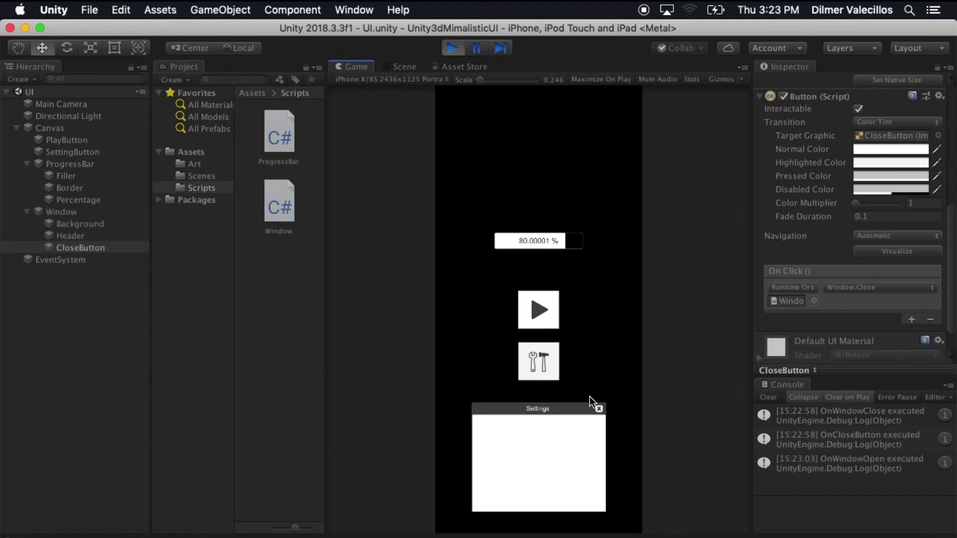
{"action": "left_click", "coordinate": [598, 408]}
{"action": "left_click", "coordinate": [548, 372]}
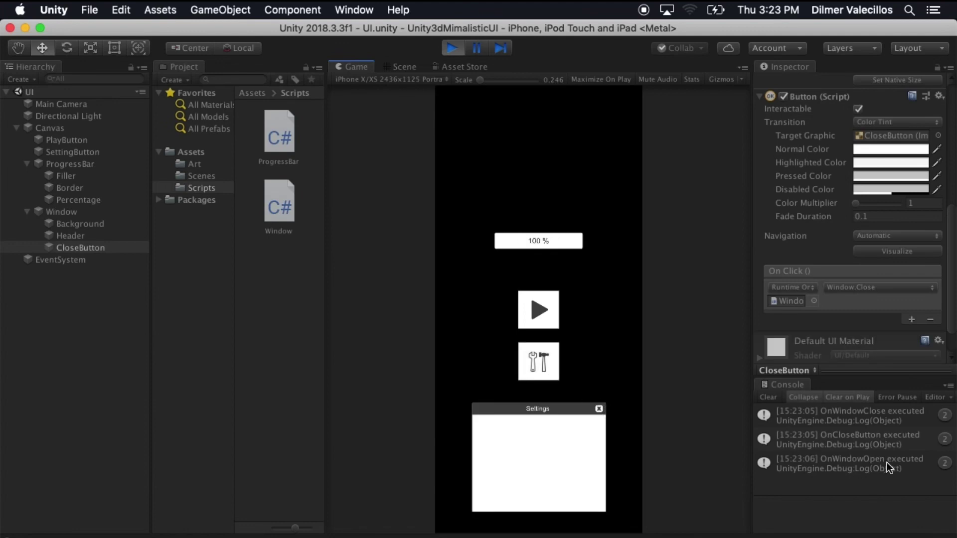
{"action": "left_click", "coordinate": [598, 408]}
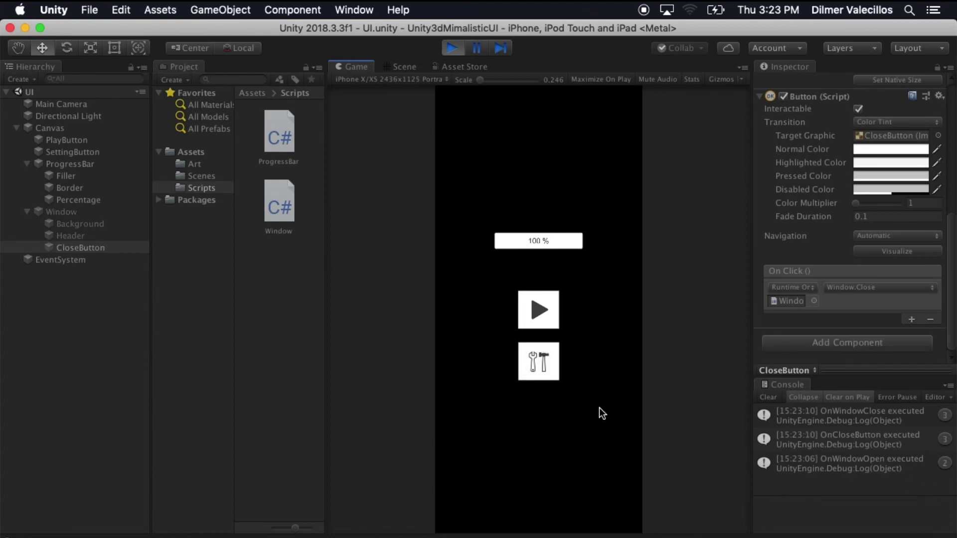
{"action": "left_click", "coordinate": [450, 49]}
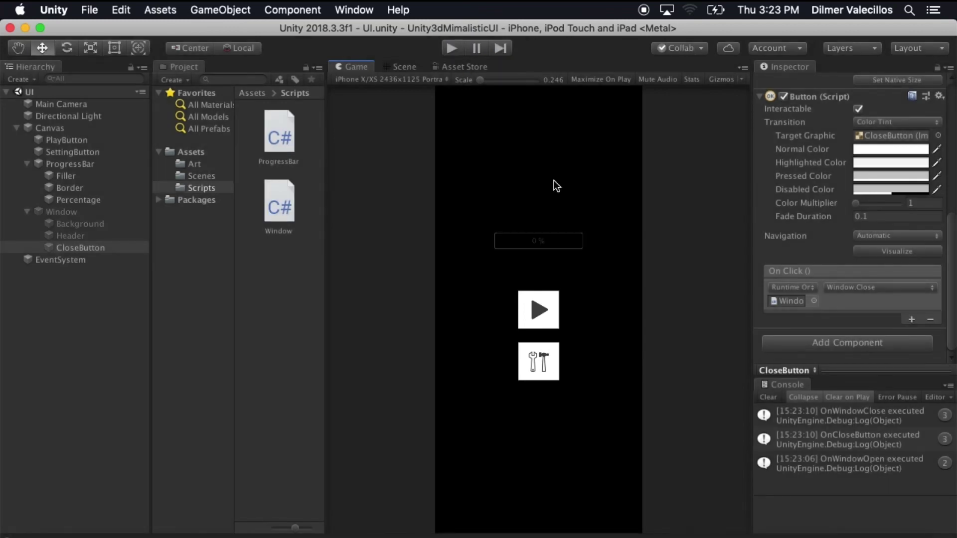
{"action": "key", "text": "super+Tab"}
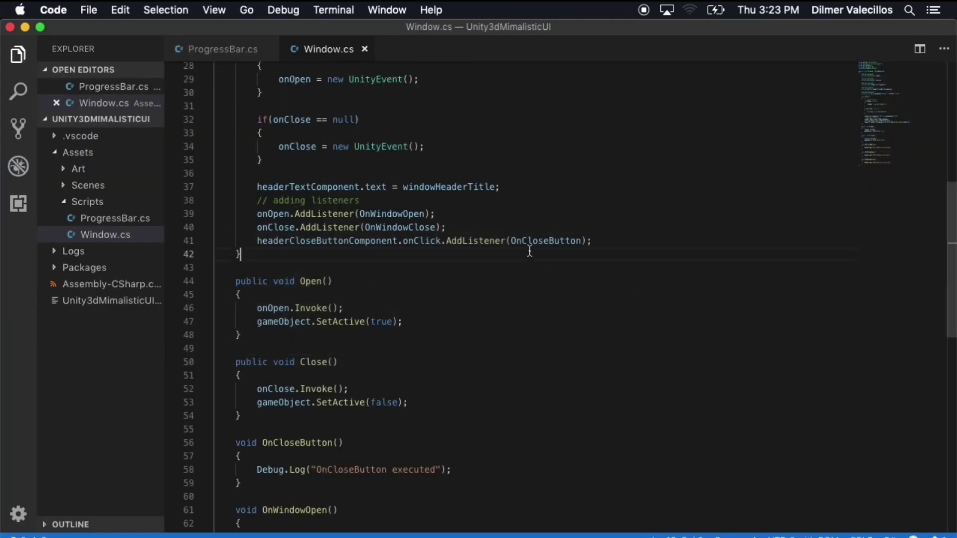
{"action": "scroll", "coordinate": [530, 252], "scroll_direction": "up", "scroll_amount": 10}
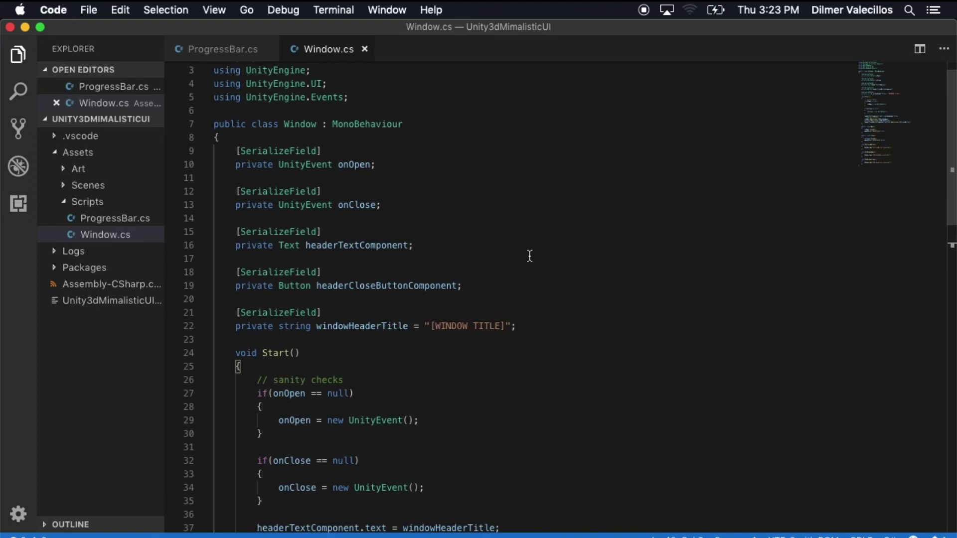
{"action": "double_click", "coordinate": [306, 165]}
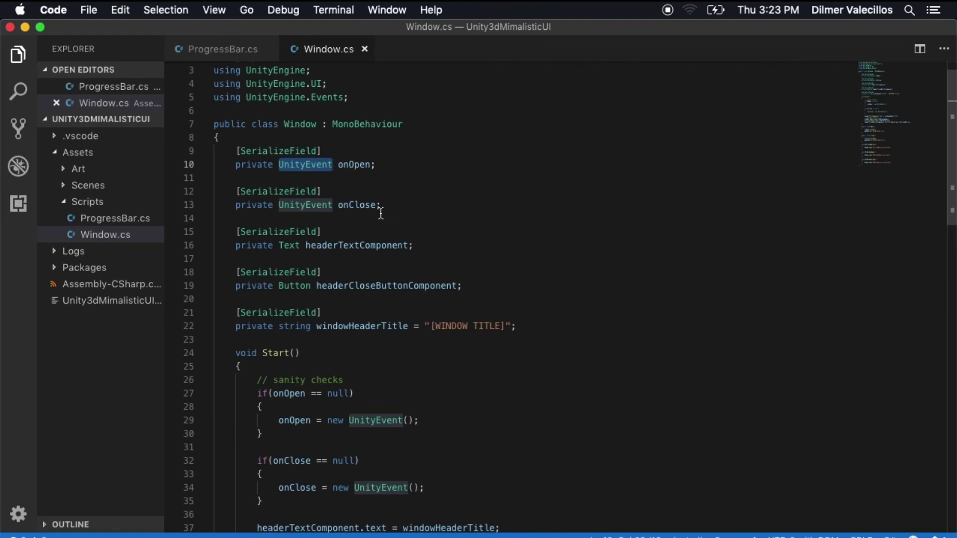
{"action": "scroll", "coordinate": [435, 264], "scroll_direction": "down", "scroll_amount": 2}
{"action": "scroll", "coordinate": [435, 263], "scroll_direction": "down", "scroll_amount": 1}
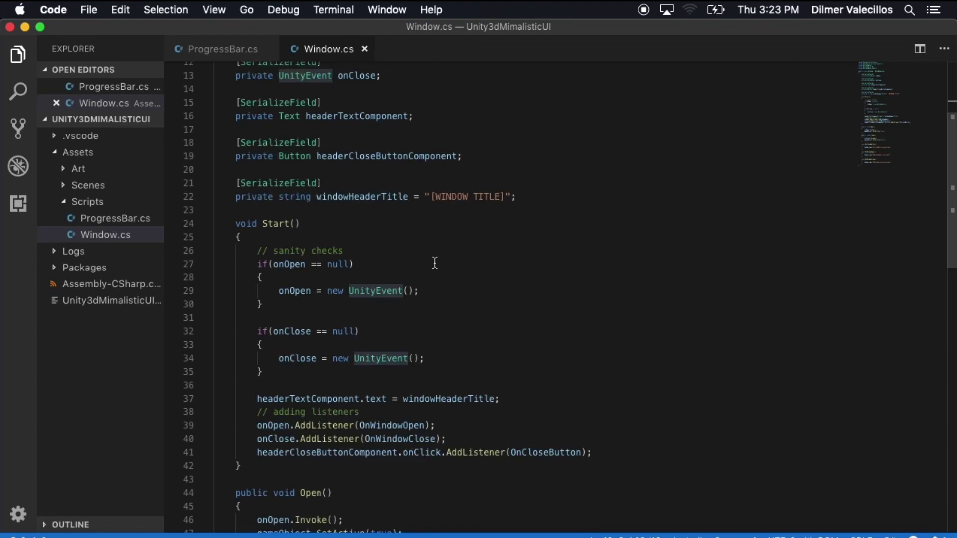
{"action": "scroll", "coordinate": [454, 284], "scroll_direction": "down", "scroll_amount": 3}
{"action": "left_click", "coordinate": [252, 135]}
{"action": "left_click", "coordinate": [219, 271], "text": "shift"}
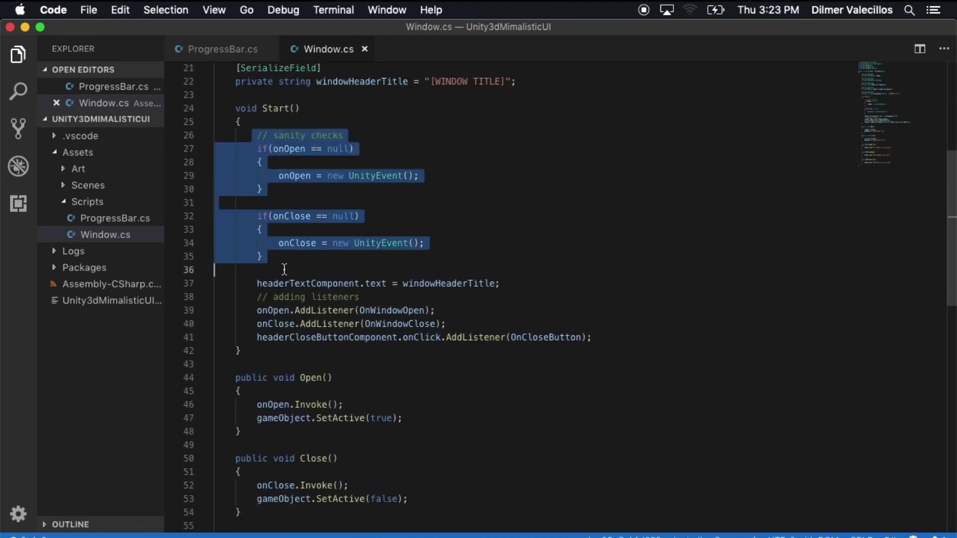
{"action": "double_click", "coordinate": [374, 175]}
{"action": "double_click", "coordinate": [284, 175]}
{"action": "scroll", "coordinate": [446, 226], "scroll_direction": "up", "scroll_amount": 2}
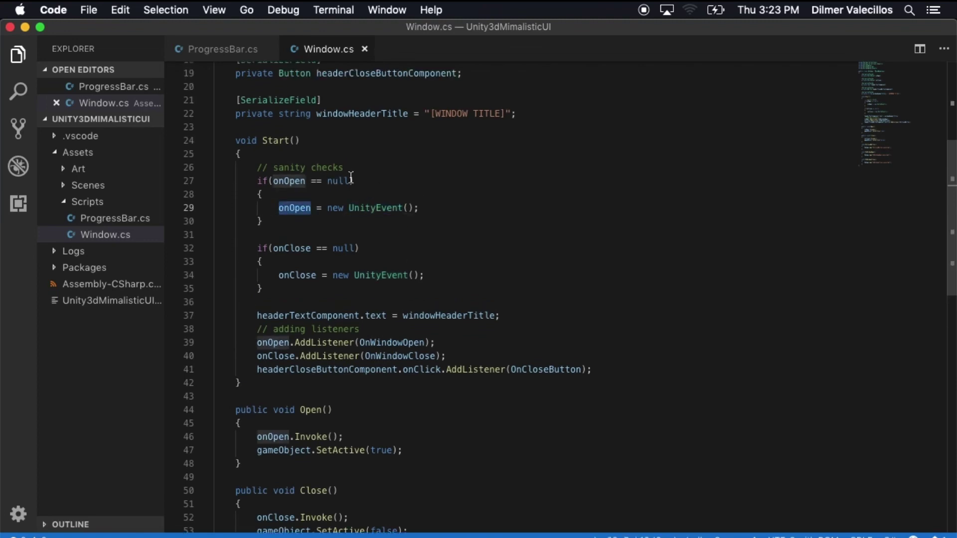
{"action": "scroll", "coordinate": [348, 180], "scroll_direction": "up", "scroll_amount": 4}
{"action": "left_click_drag", "start_coordinate": [228, 94], "coordinate": [379, 160]}
{"action": "scroll", "coordinate": [461, 325], "scroll_direction": "down", "scroll_amount": 10}
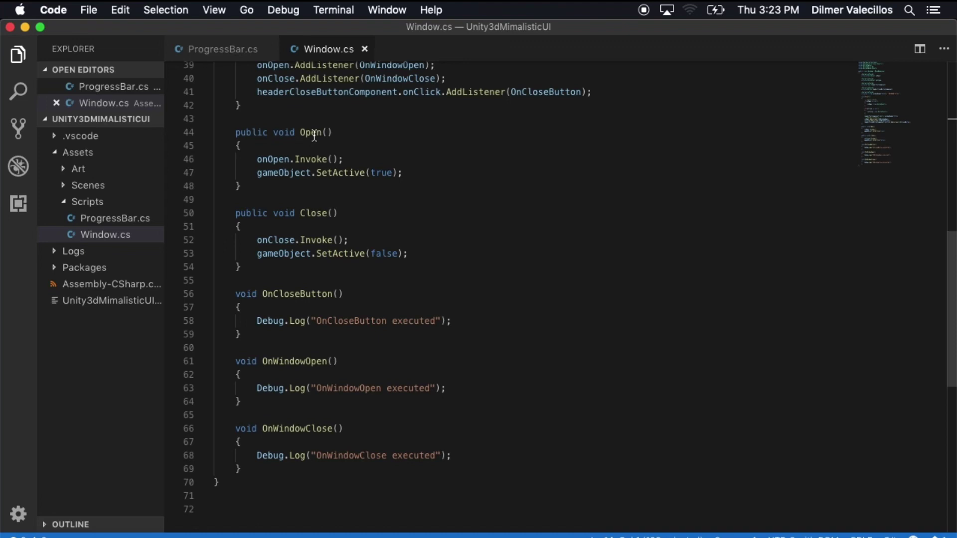
{"action": "double_click", "coordinate": [314, 133]}
{"action": "double_click", "coordinate": [313, 215]}
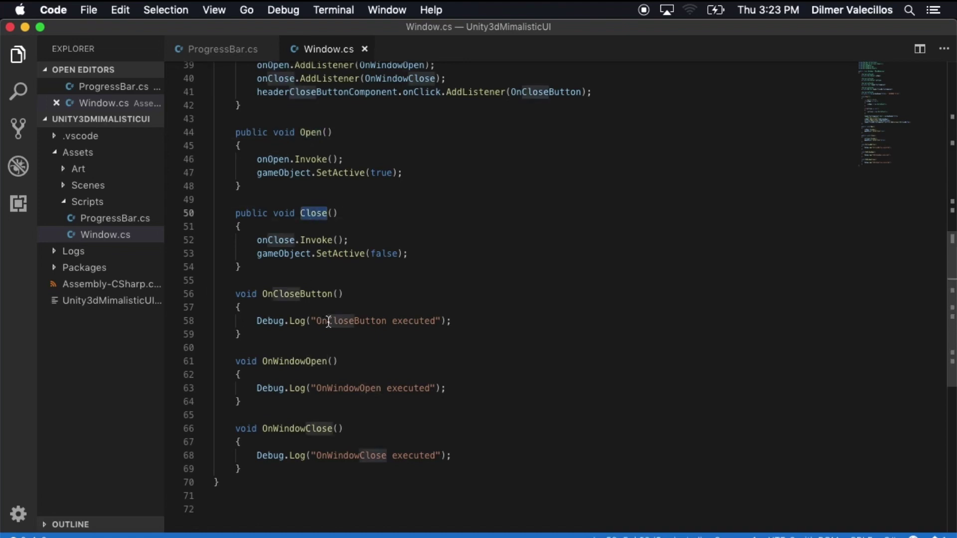
{"action": "left_click_drag", "start_coordinate": [224, 294], "coordinate": [246, 432]}
{"action": "double_click", "coordinate": [273, 295]}
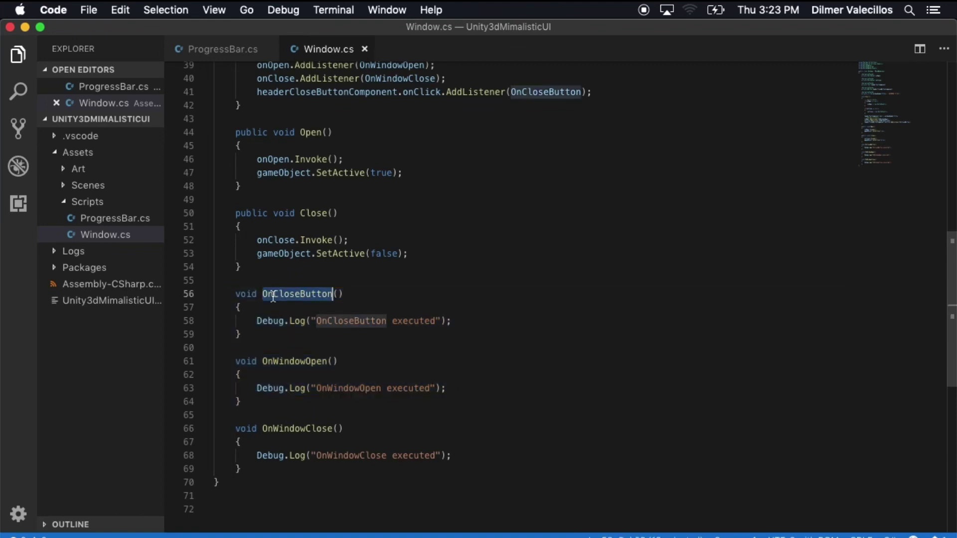
{"action": "double_click", "coordinate": [270, 360]}
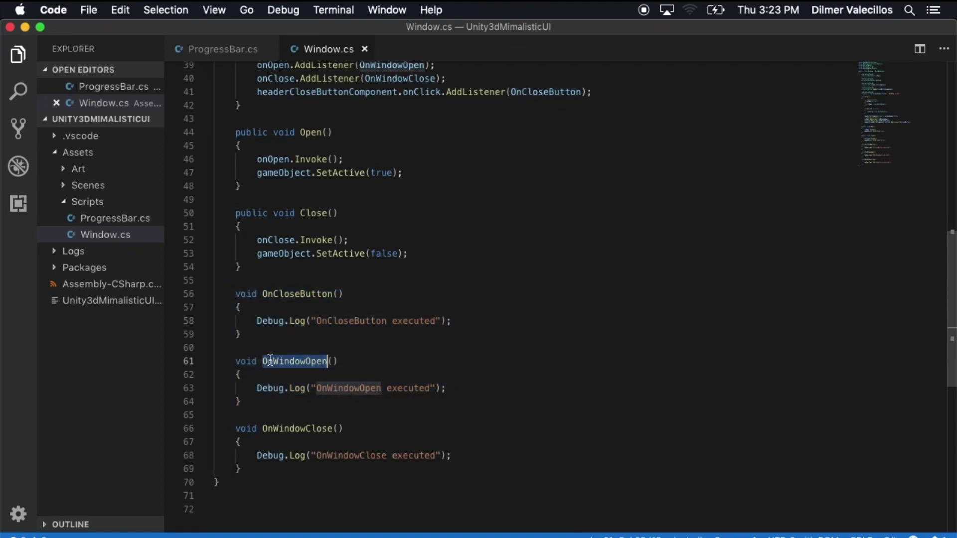
{"action": "double_click", "coordinate": [292, 429]}
{"action": "scroll", "coordinate": [595, 336], "scroll_direction": "up", "scroll_amount": 9}
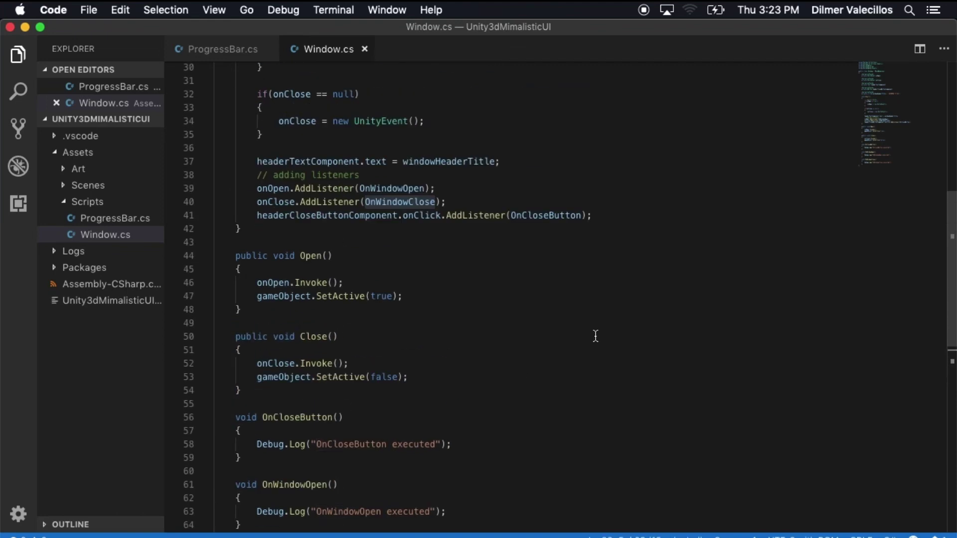
{"action": "scroll", "coordinate": [595, 335], "scroll_direction": "up", "scroll_amount": 4}
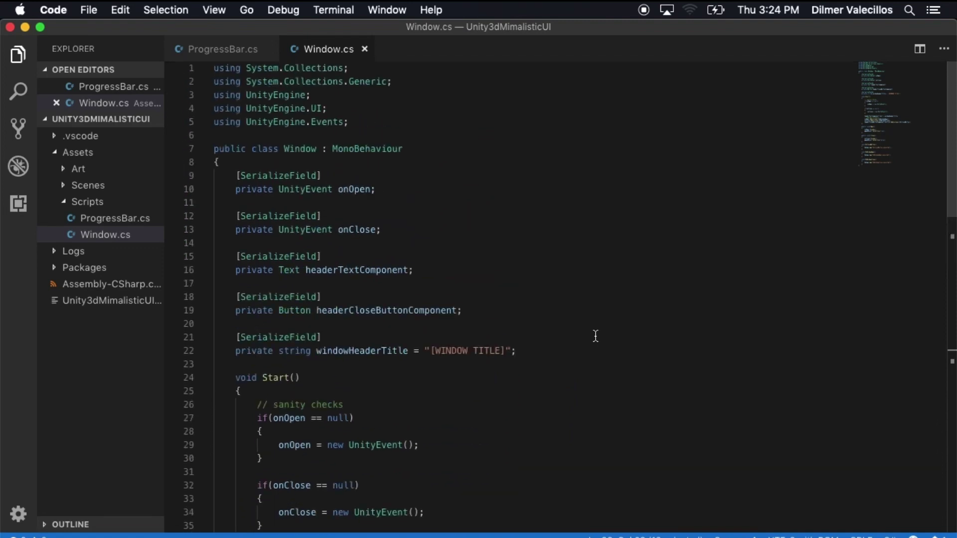